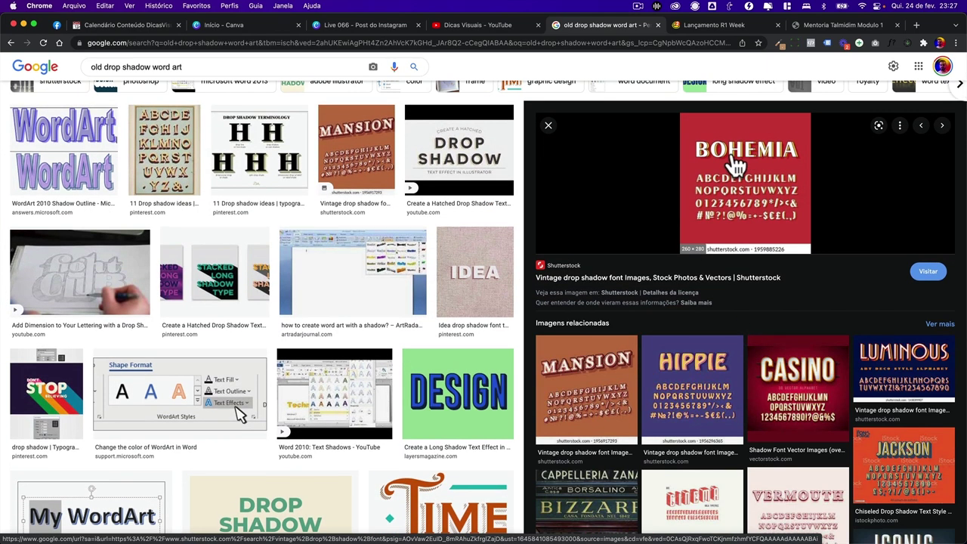
Preview the long-shadow DESIGN, gray drop-shadow DESIGN and soft SHADOWS text examples in the image results
{"action": "left_click", "coordinate": [453, 395]}
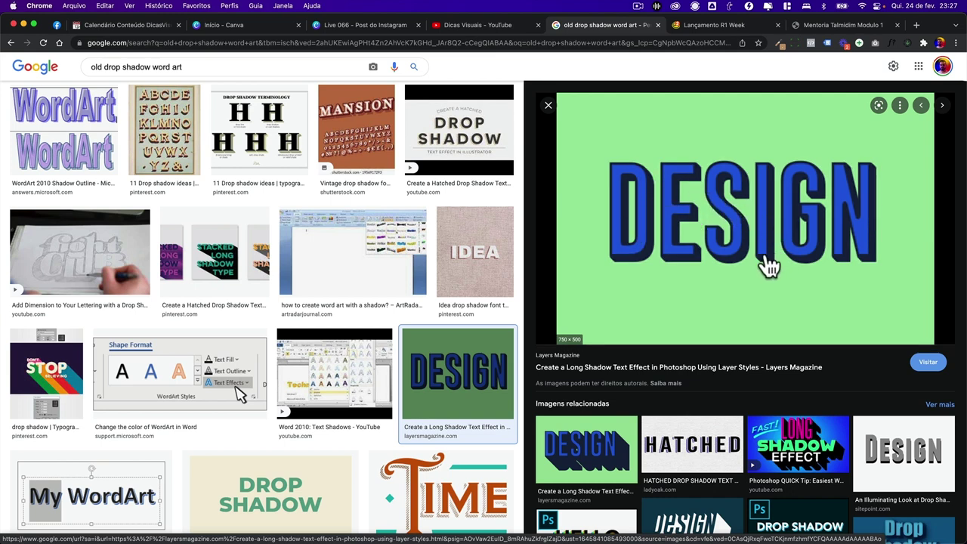
{"action": "left_click", "coordinate": [883, 452]}
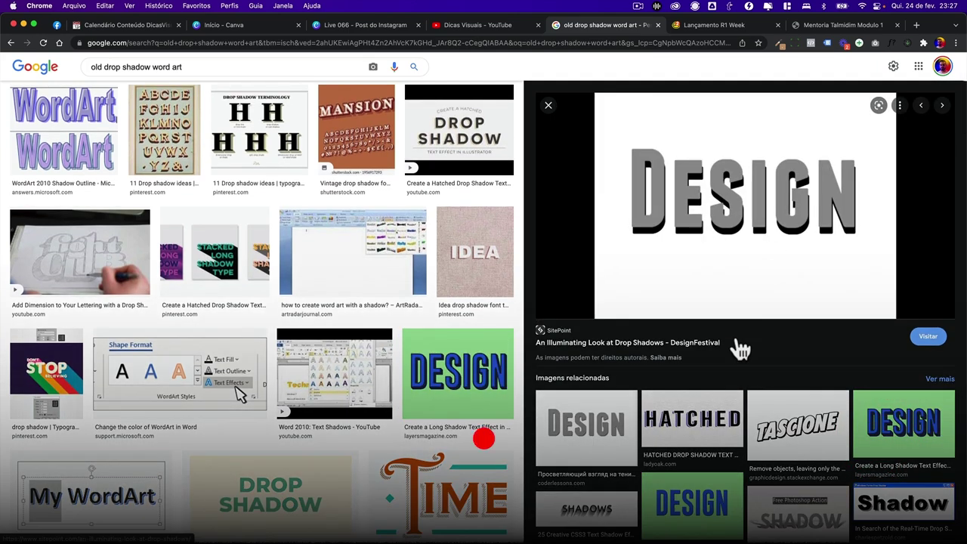
{"action": "left_click", "coordinate": [896, 426]}
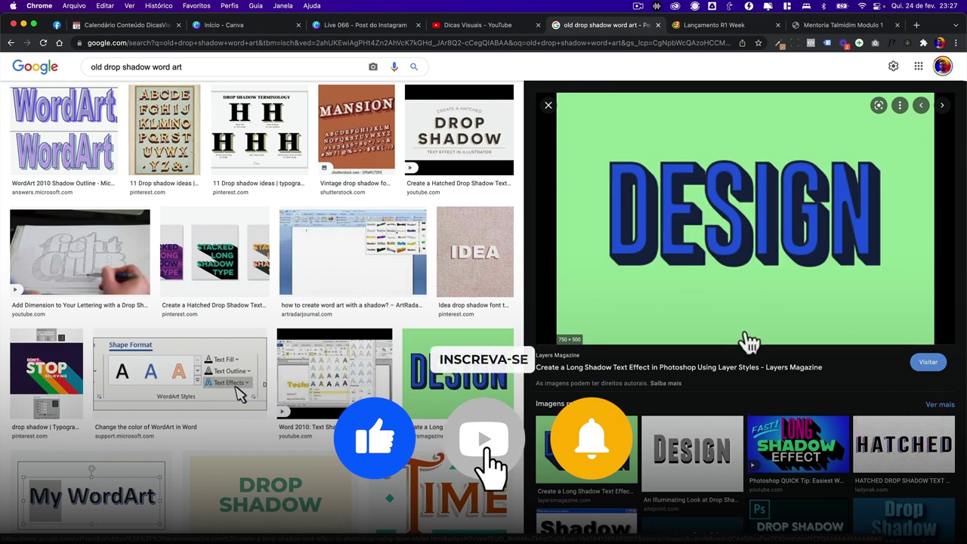
{"action": "left_click", "coordinate": [689, 447]}
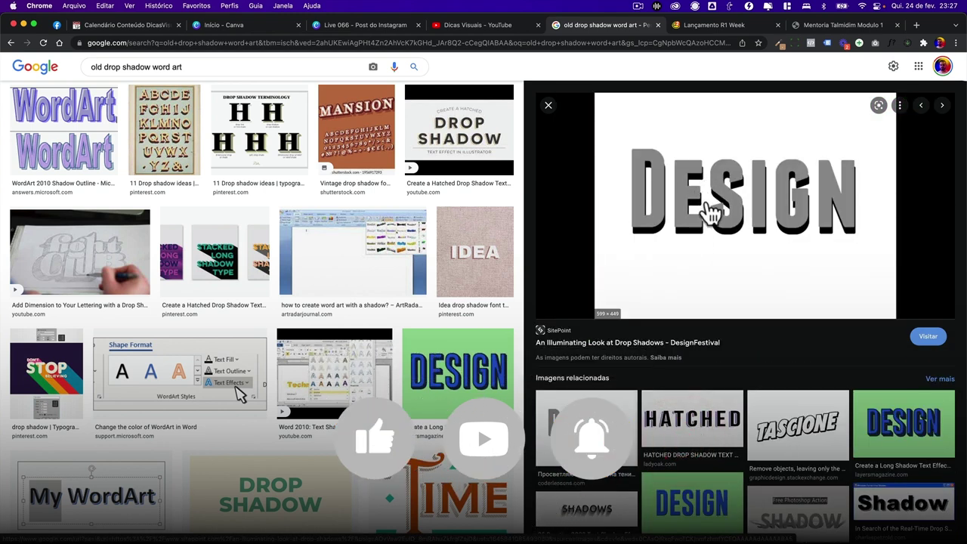
{"action": "left_click", "coordinate": [583, 520]}
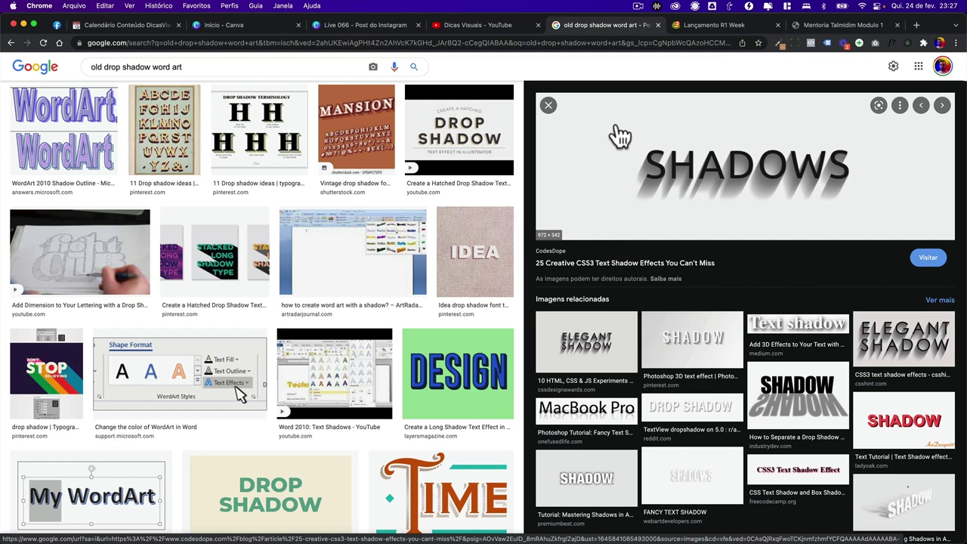
View the LIVE 066 video on the Dicas Visuais YouTube channel, and browse more of the old drop shadow word art image results
{"action": "left_click", "coordinate": [488, 23]}
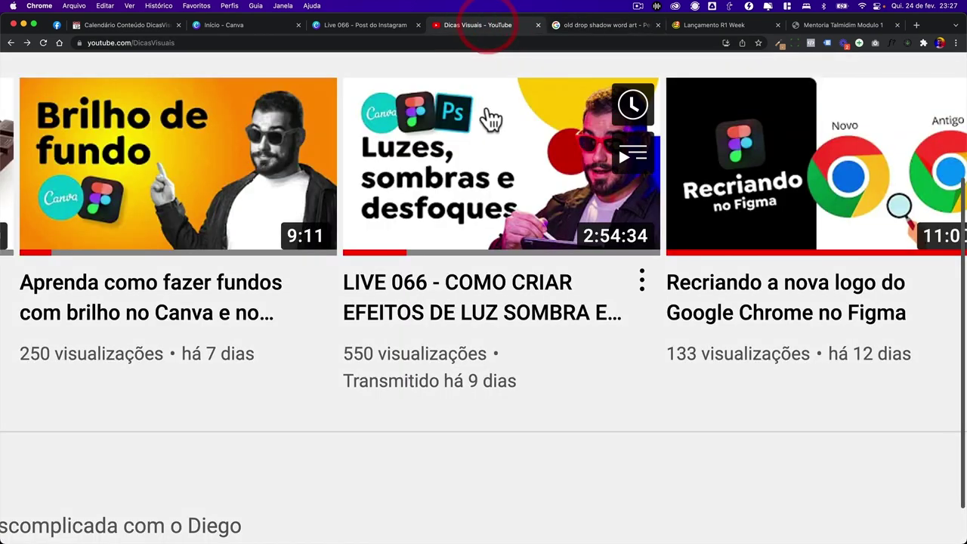
{"action": "scroll", "coordinate": [492, 120], "scroll_direction": "up", "scroll_amount": 2}
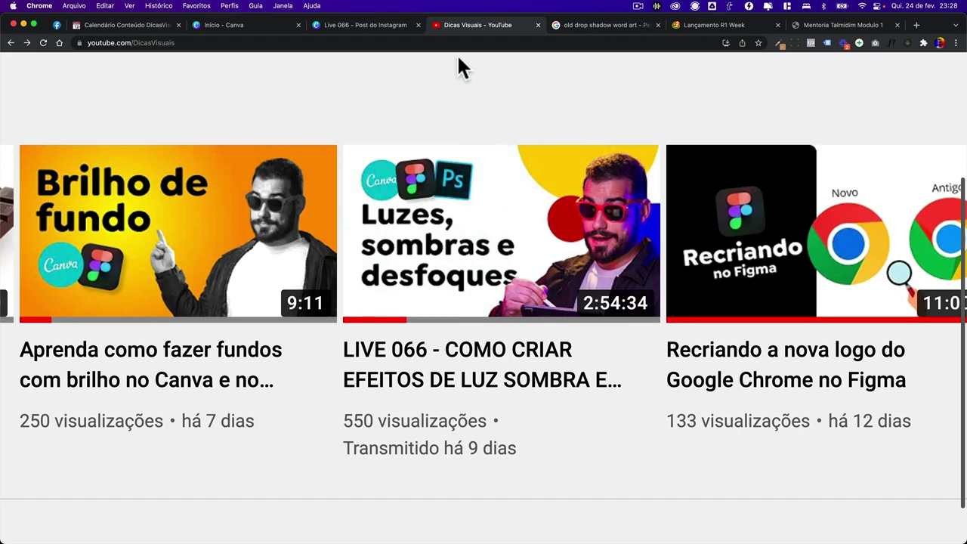
{"action": "left_click", "coordinate": [601, 25]}
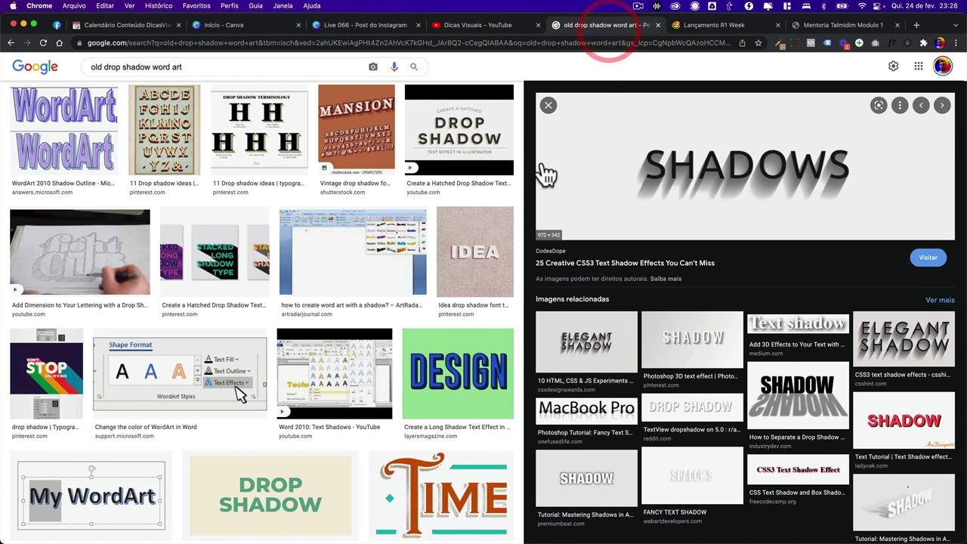
{"action": "scroll", "coordinate": [457, 299], "scroll_direction": "down", "scroll_amount": 5}
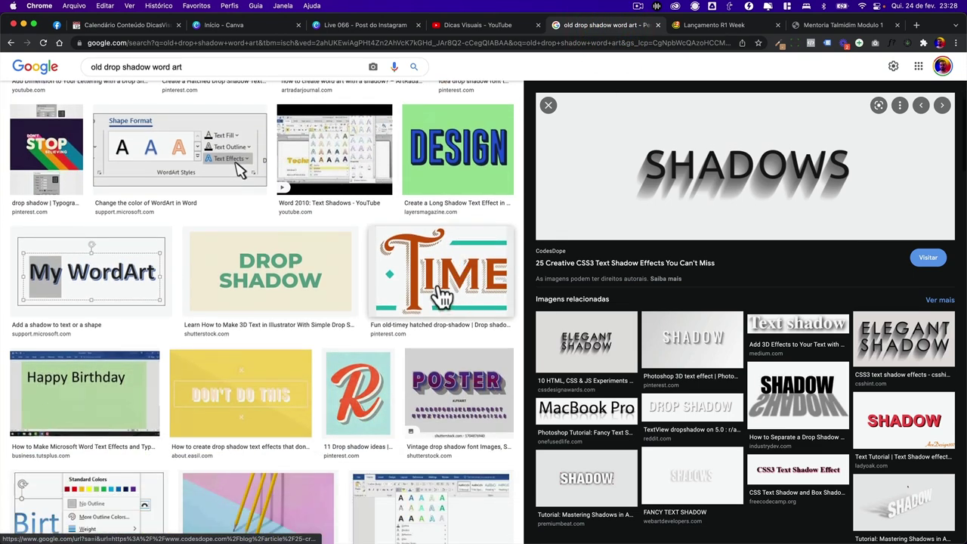
{"action": "scroll", "coordinate": [440, 296], "scroll_direction": "down", "scroll_amount": 5}
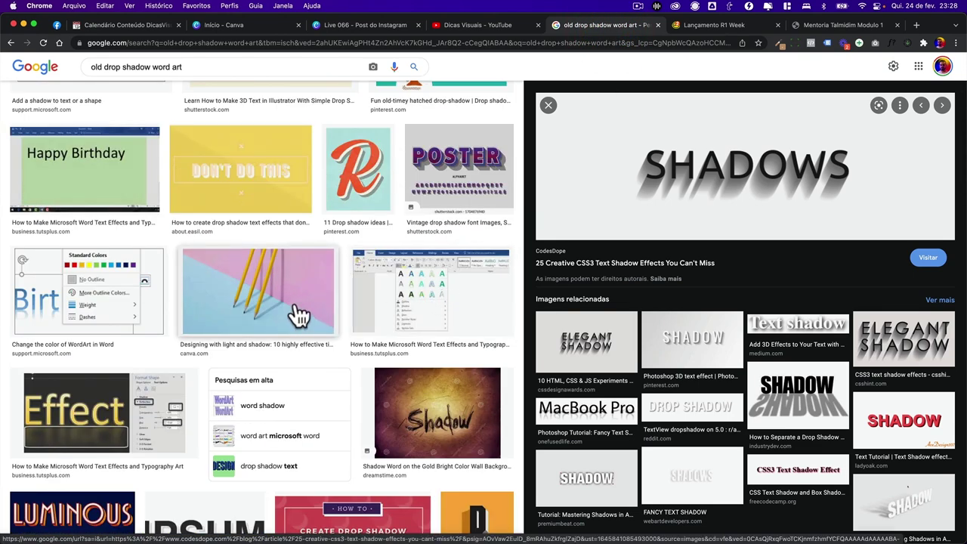
{"action": "scroll", "coordinate": [297, 316], "scroll_direction": "down", "scroll_amount": 3}
{"action": "scroll", "coordinate": [298, 315], "scroll_direction": "up", "scroll_amount": 10}
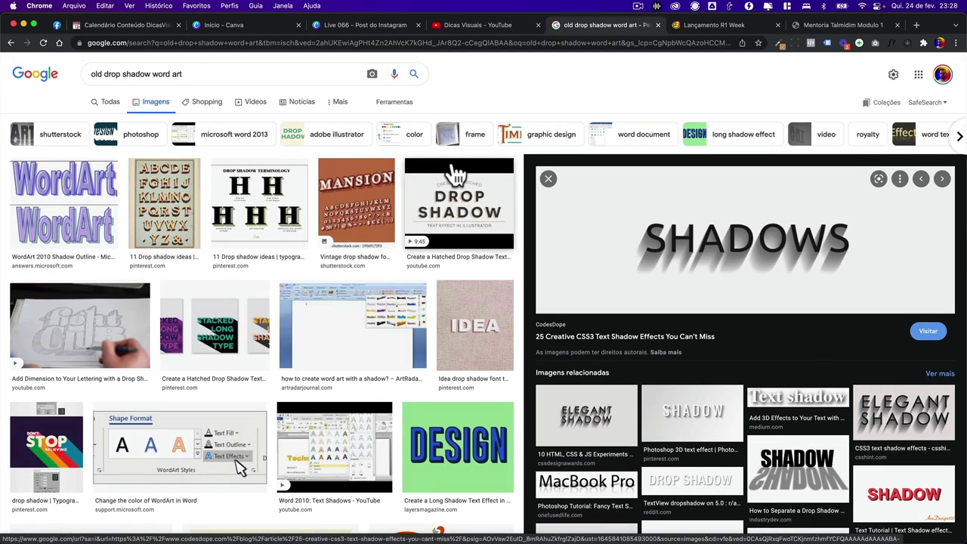
Switch to the Desafio de Reels file in Figma and compare Frame 1 with the sombra ellipse hidden and shown
{"action": "key", "text": "super+Tab"}
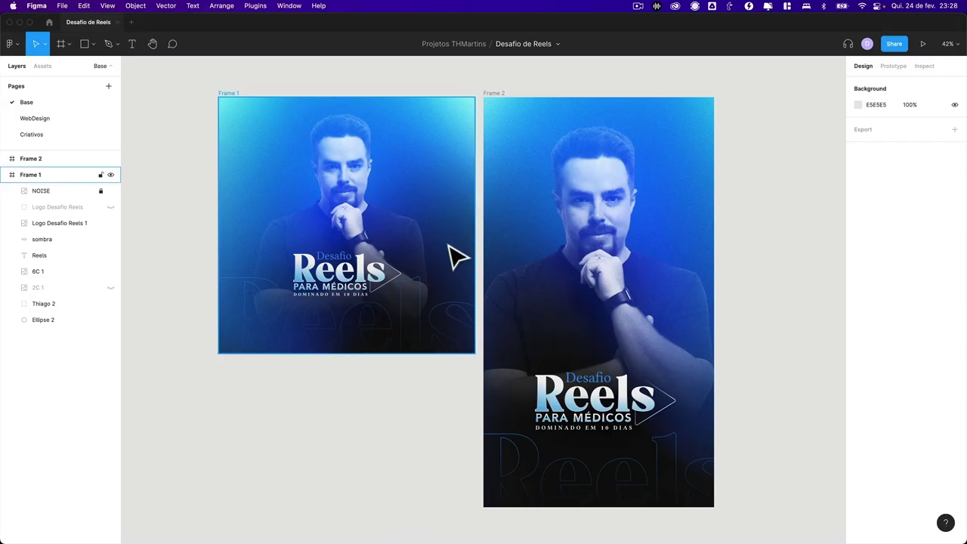
{"action": "scroll", "coordinate": [424, 413], "scroll_direction": "down", "scroll_amount": 1}
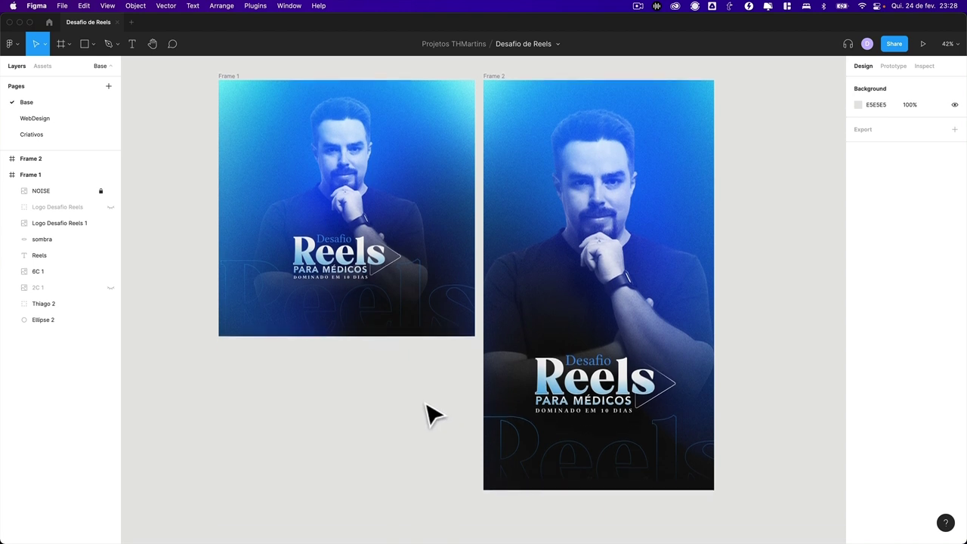
{"action": "left_click", "coordinate": [382, 285]}
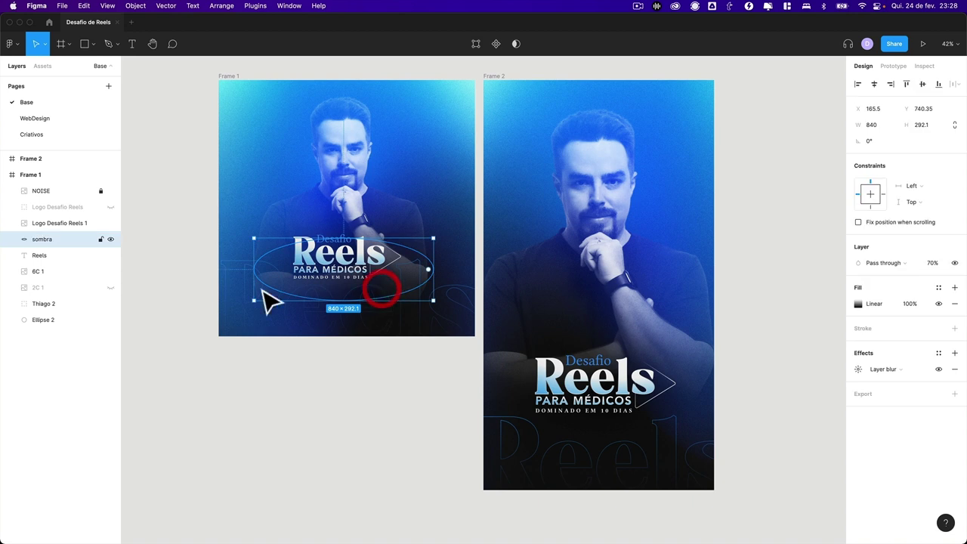
{"action": "left_click", "coordinate": [110, 239]}
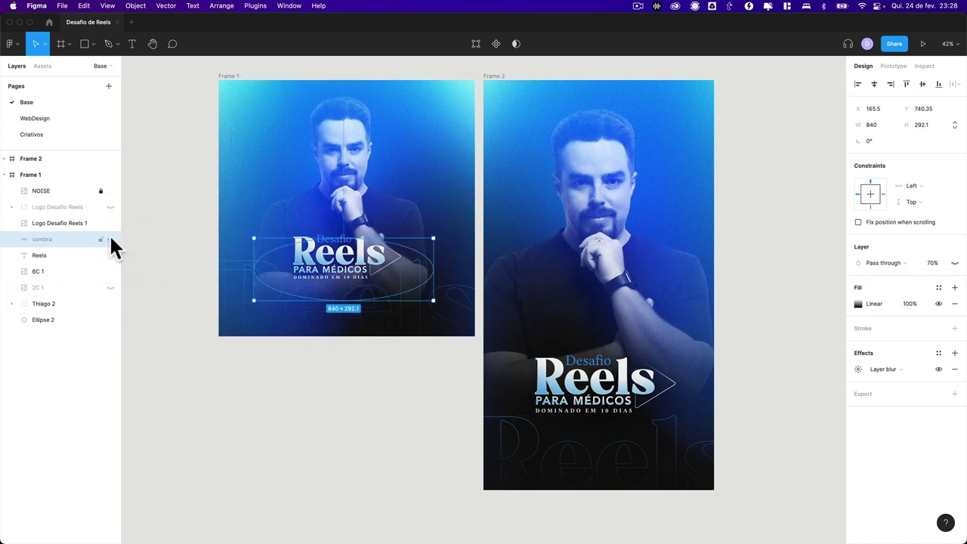
{"action": "left_click", "coordinate": [109, 238]}
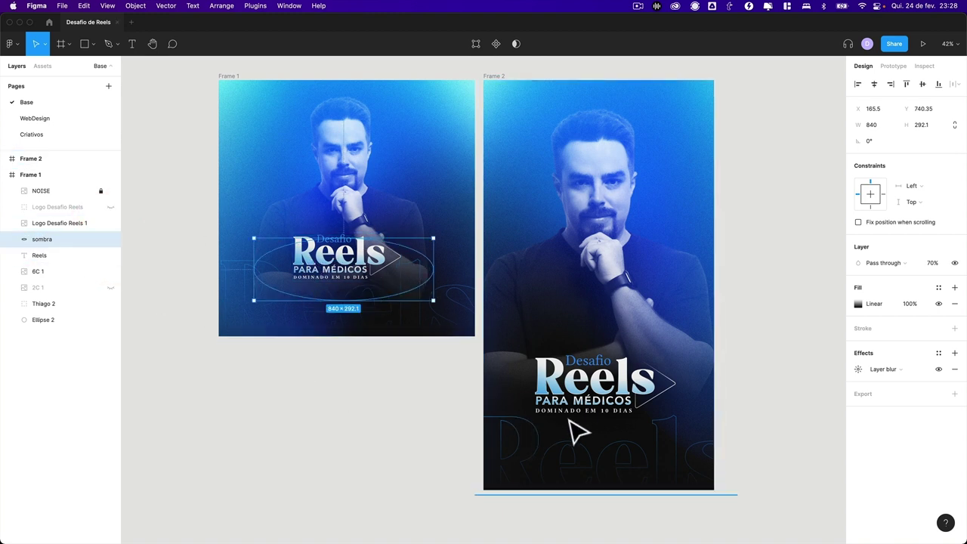
Switch to the Lançamento R1 Week page in Chrome and view proposals 01.png and 03.png enlarged
{"action": "key", "text": "super+Tab"}
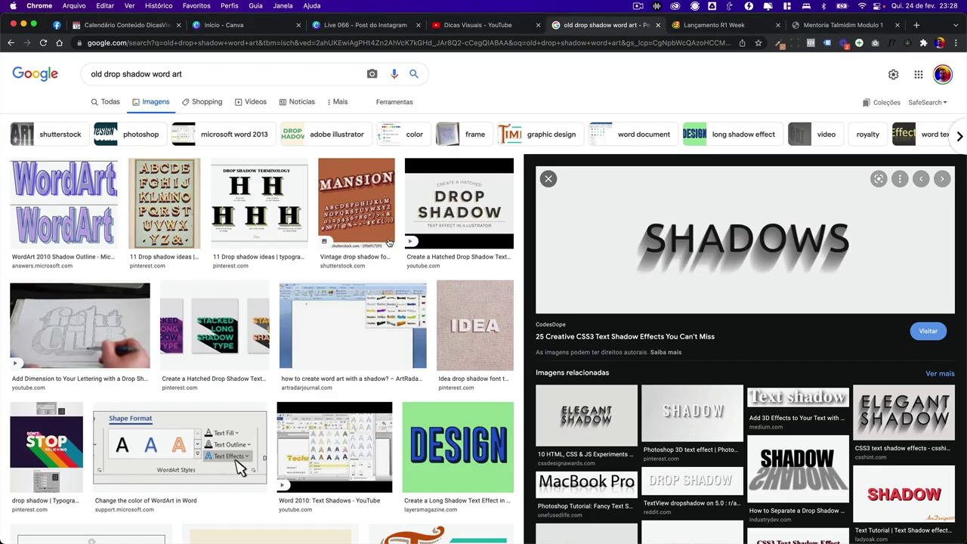
{"action": "left_click", "coordinate": [750, 25]}
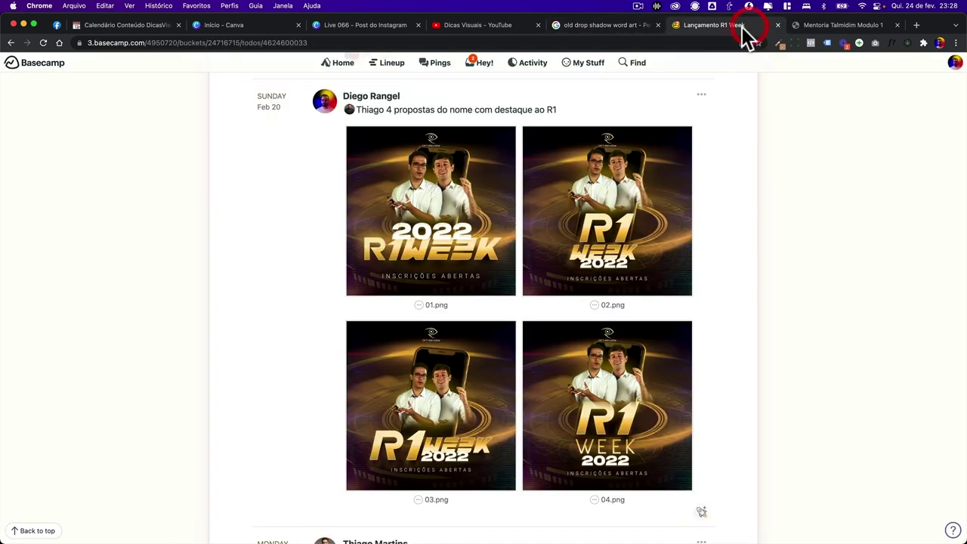
{"action": "left_click", "coordinate": [456, 232]}
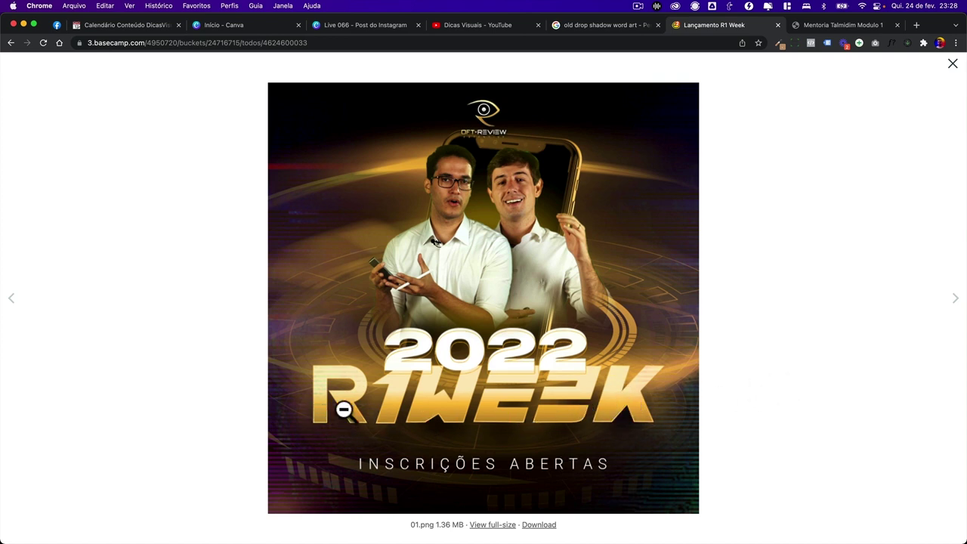
{"action": "left_click", "coordinate": [777, 378]}
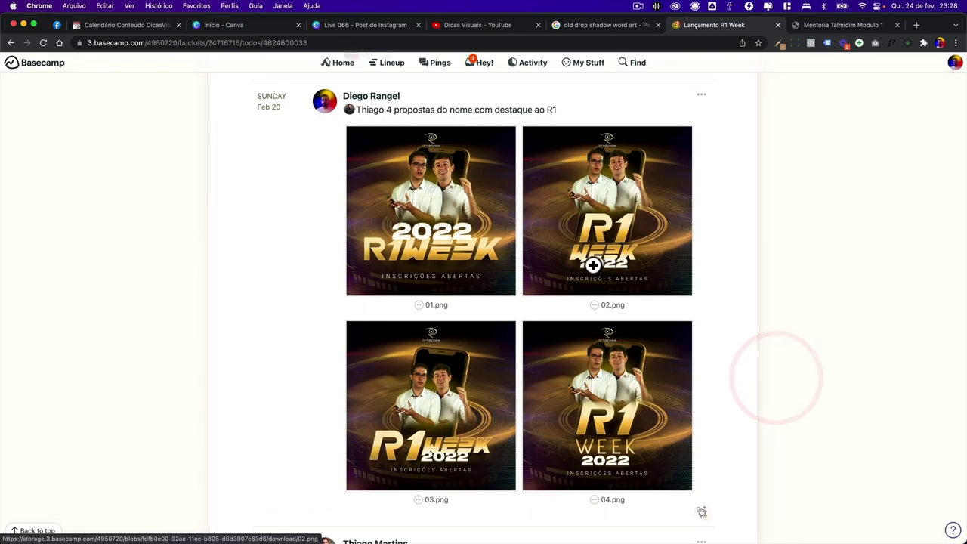
{"action": "left_click", "coordinate": [462, 377]}
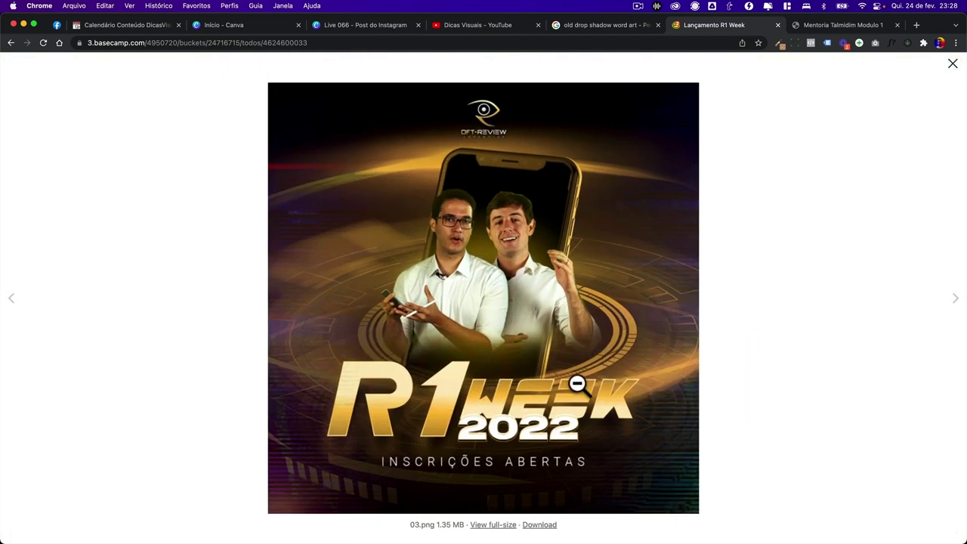
{"action": "left_click", "coordinate": [576, 384]}
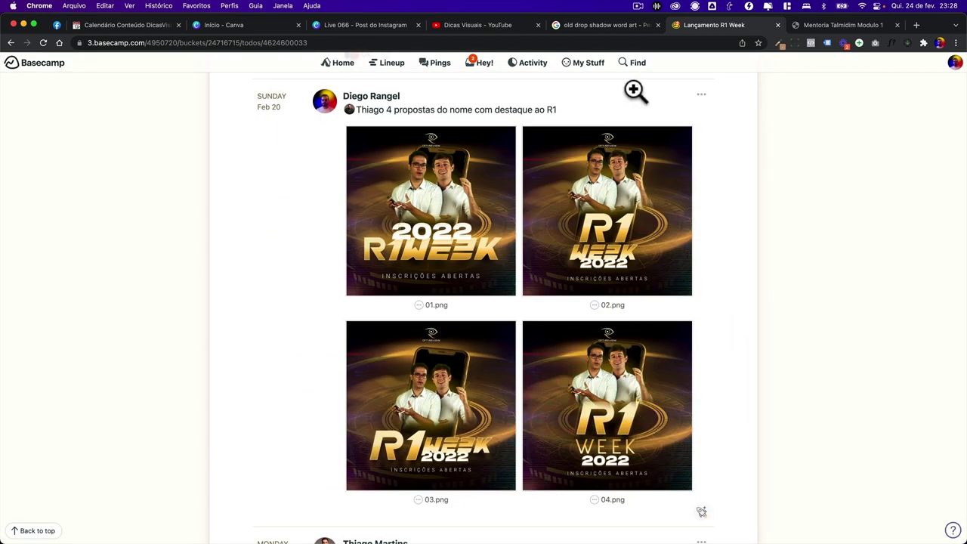
Replace the Google image search with "good shadow bad shadow design"
{"action": "left_click", "coordinate": [612, 25]}
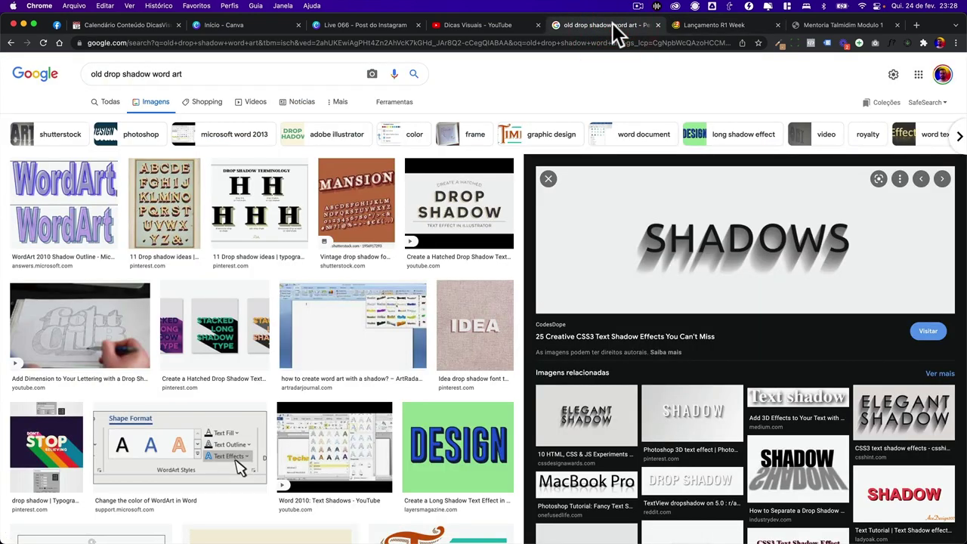
{"action": "triple_click", "coordinate": [257, 72]}
{"action": "key", "text": "BackSpace"}
{"action": "type", "text": "good"}
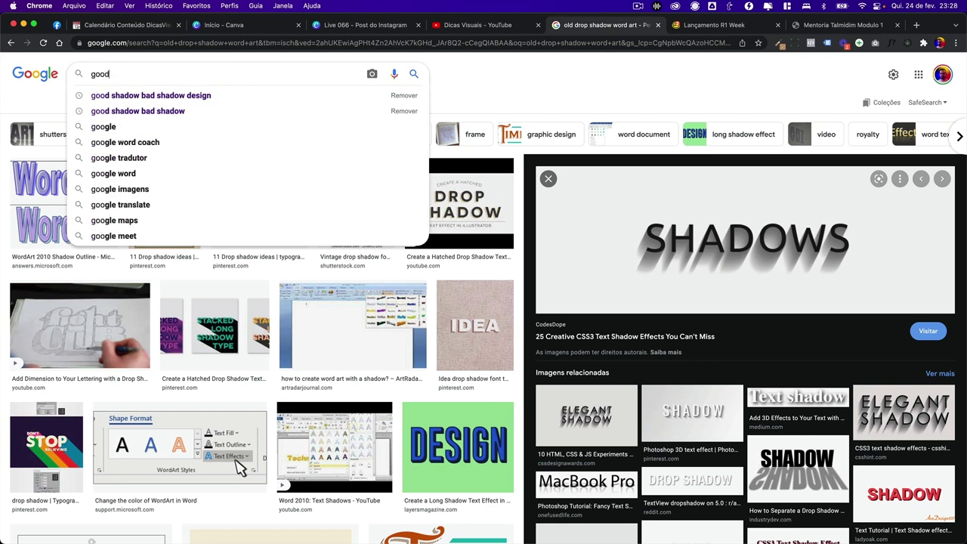
{"action": "key", "text": "Down"}
{"action": "key", "text": "Return"}
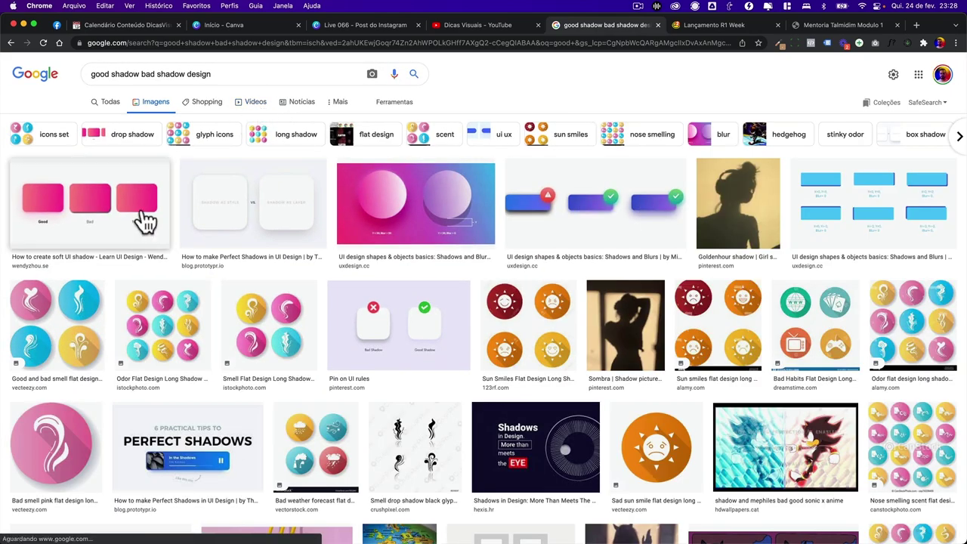
Examine the pink Good, Bad and None shadow comparison up close, and preview the Bad Shadow versus Good Shadow example
{"action": "left_click", "coordinate": [146, 221]}
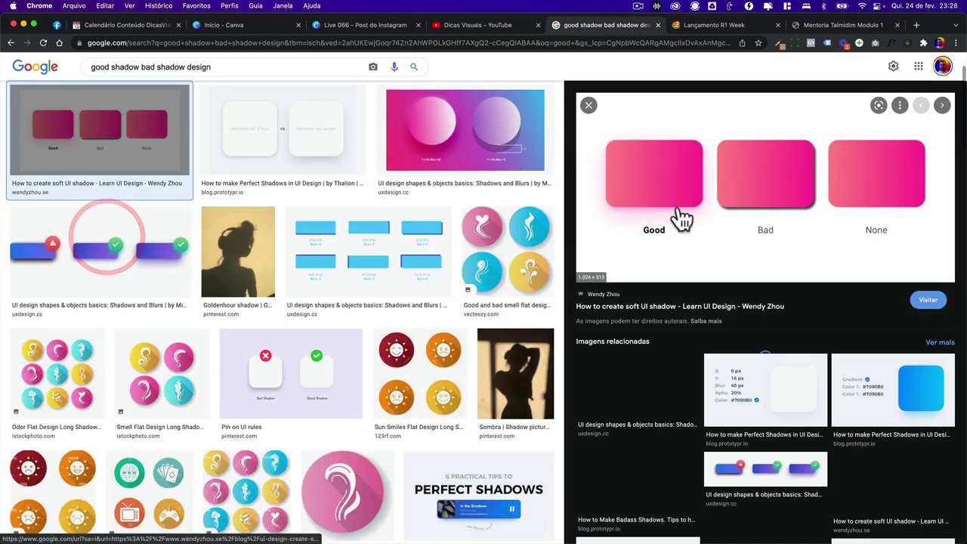
{"action": "scroll", "coordinate": [616, 226], "scroll_direction": "up", "scroll_amount": 5}
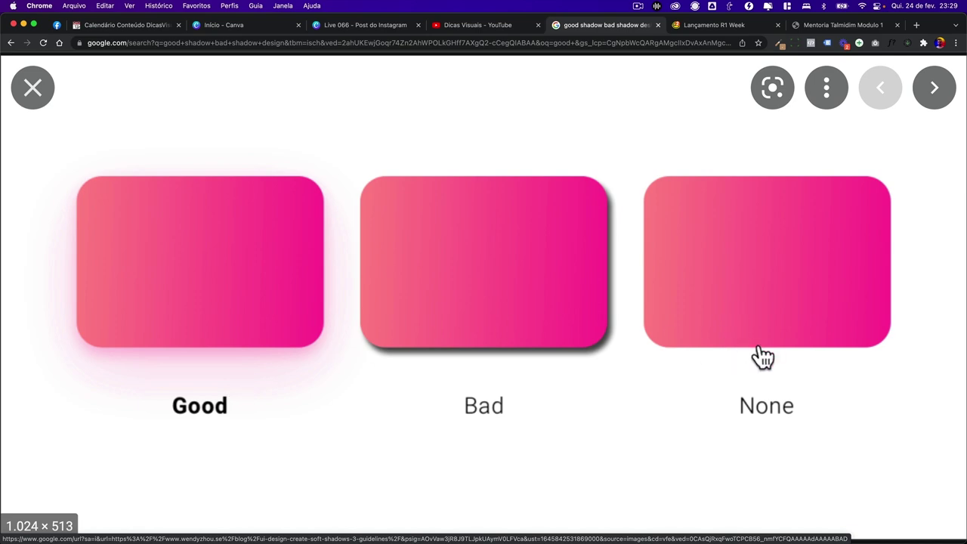
{"action": "key", "text": "Escape"}
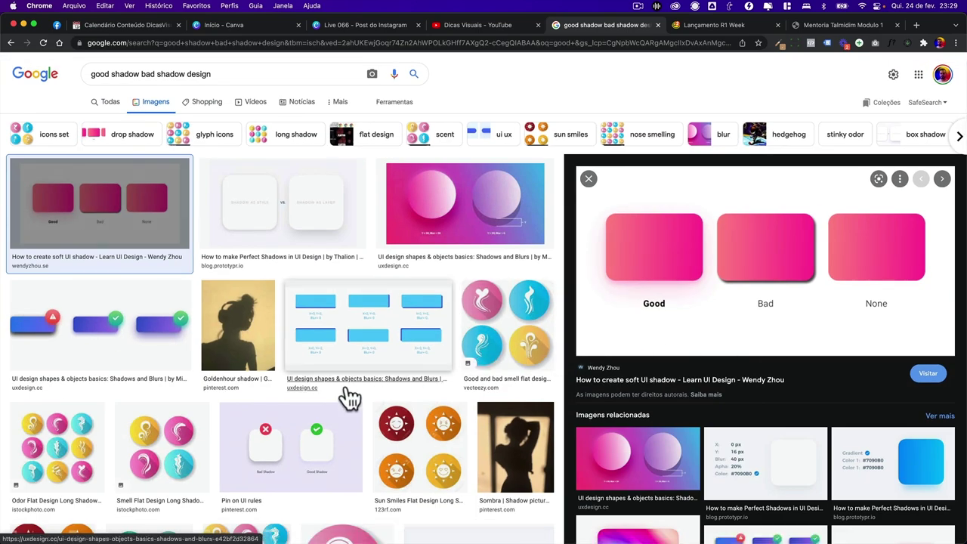
{"action": "scroll", "coordinate": [344, 389], "scroll_direction": "down", "scroll_amount": 2}
{"action": "left_click", "coordinate": [309, 381]}
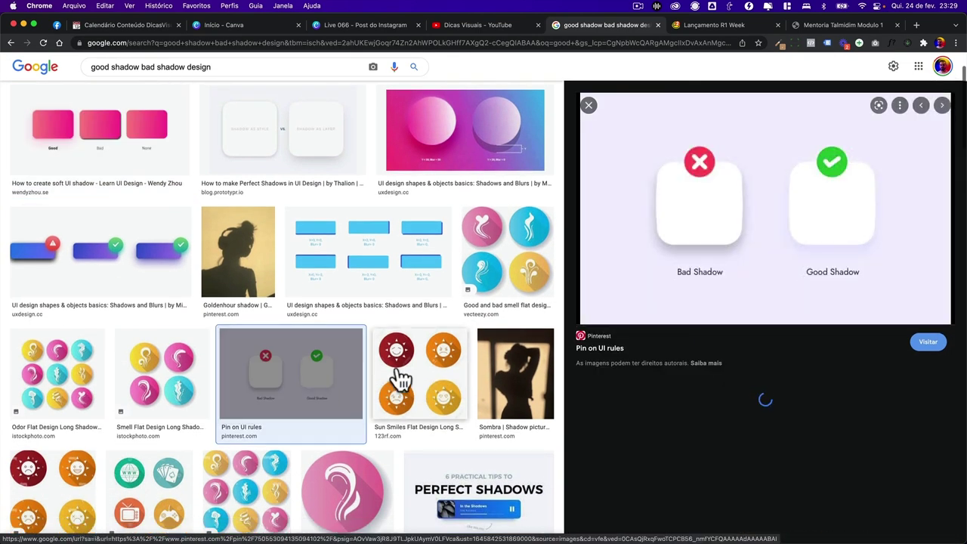
Browse further down the shadow image results and preview the Canva picture of pencils casting shadows
{"action": "scroll", "coordinate": [368, 360], "scroll_direction": "down", "scroll_amount": 6}
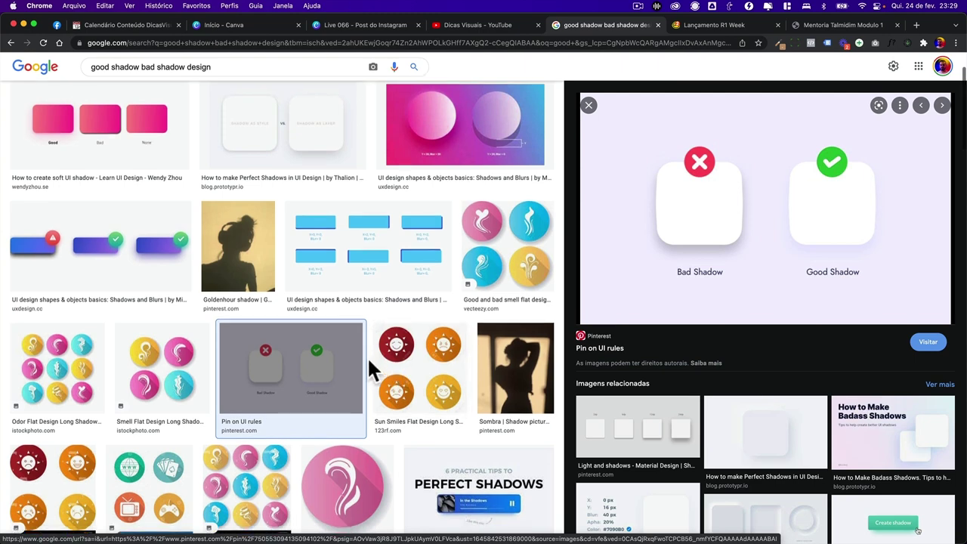
{"action": "scroll", "coordinate": [369, 371], "scroll_direction": "down", "scroll_amount": 5}
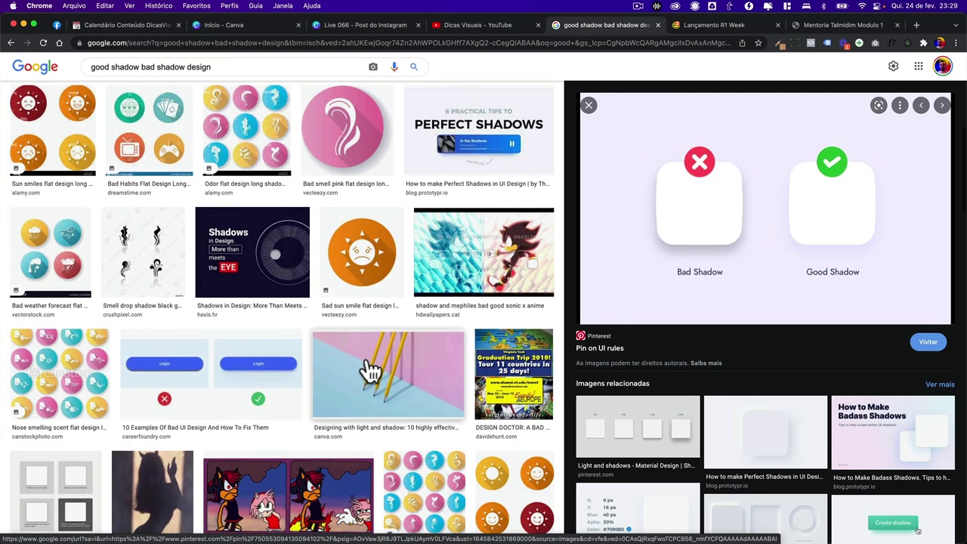
{"action": "scroll", "coordinate": [366, 362], "scroll_direction": "up", "scroll_amount": 2}
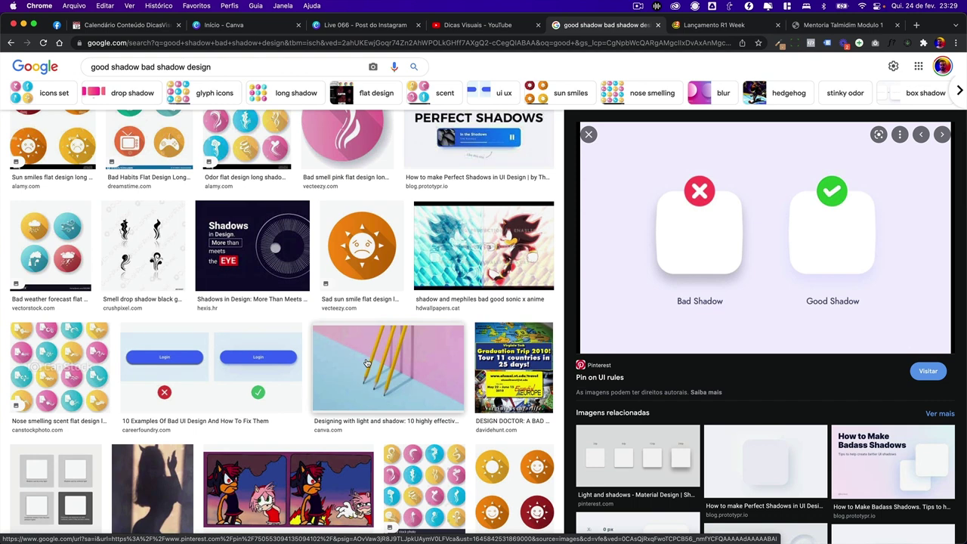
{"action": "scroll", "coordinate": [511, 376], "scroll_direction": "down", "scroll_amount": 5}
{"action": "scroll", "coordinate": [511, 376], "scroll_direction": "up", "scroll_amount": 2}
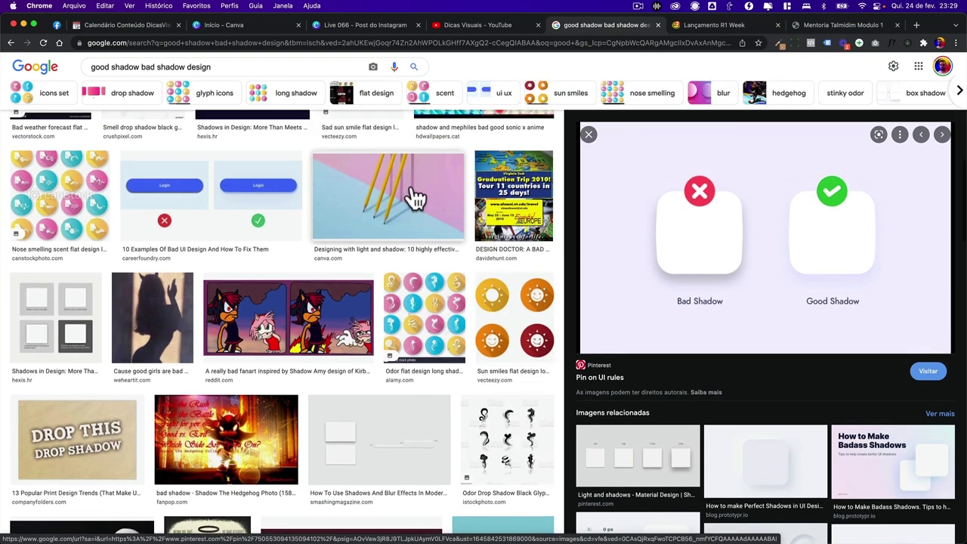
{"action": "left_click", "coordinate": [410, 199]}
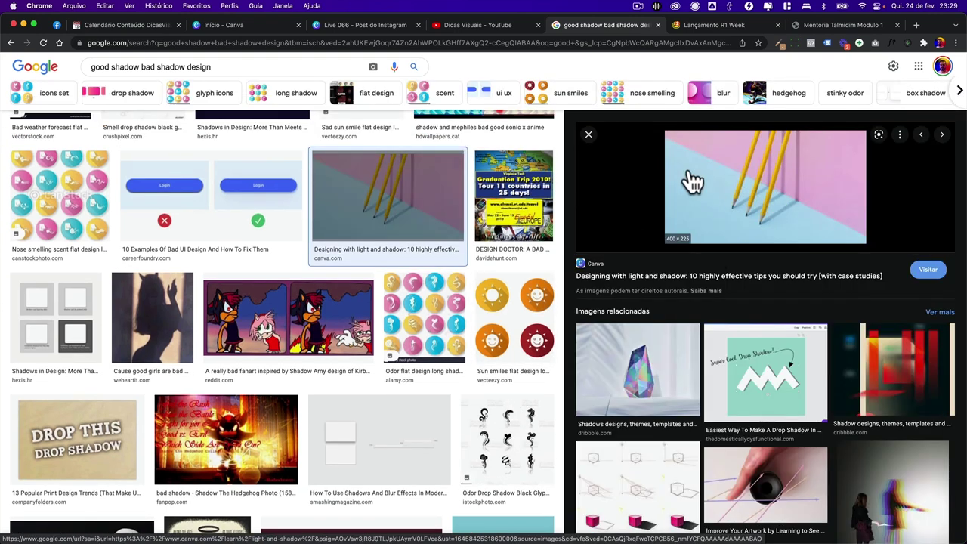
Check the Dicas Visuais videos on YouTube, then switch to the Live 066 Canva design and inspect the ice cream and cherry images on page 9
{"action": "left_click", "coordinate": [481, 25]}
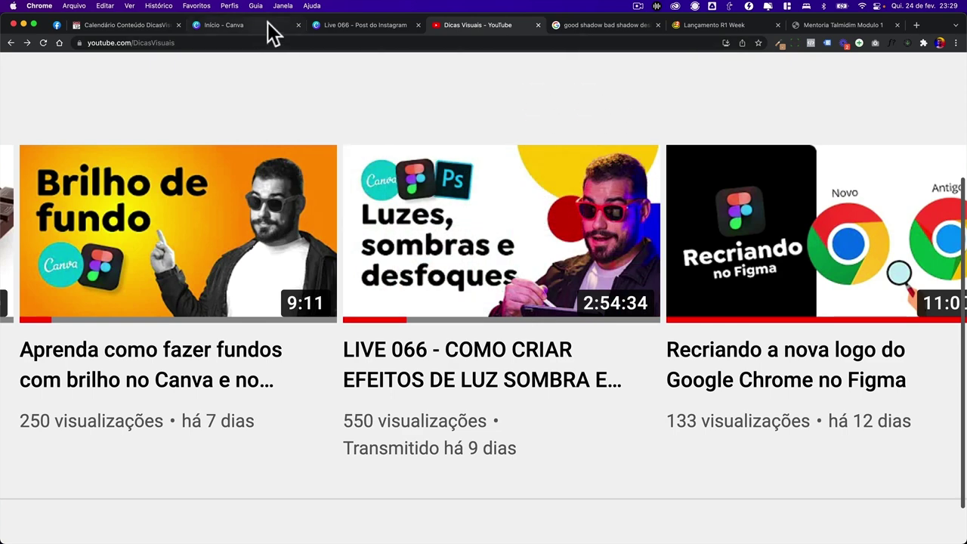
{"action": "left_click", "coordinate": [363, 25]}
{"action": "scroll", "coordinate": [368, 286], "scroll_direction": "down", "scroll_amount": 3}
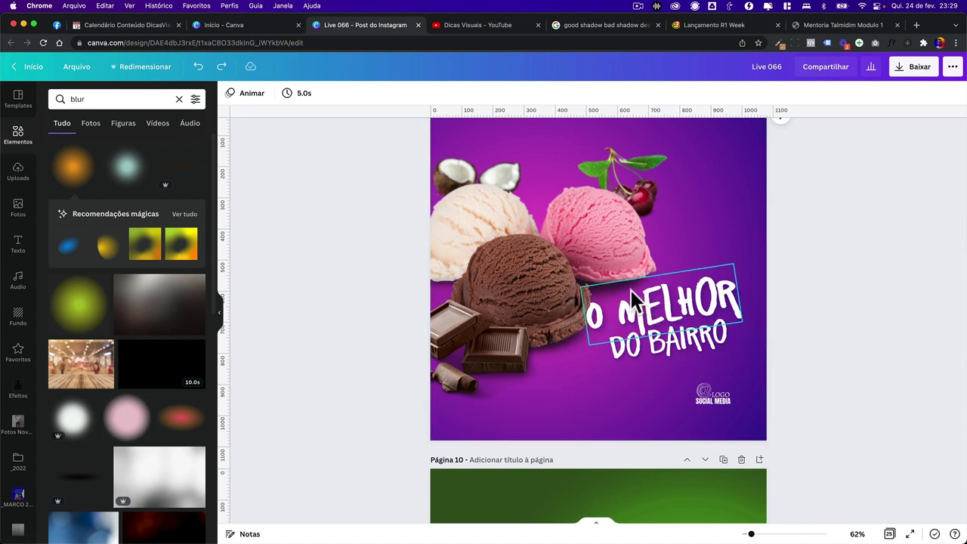
{"action": "left_click", "coordinate": [582, 244]}
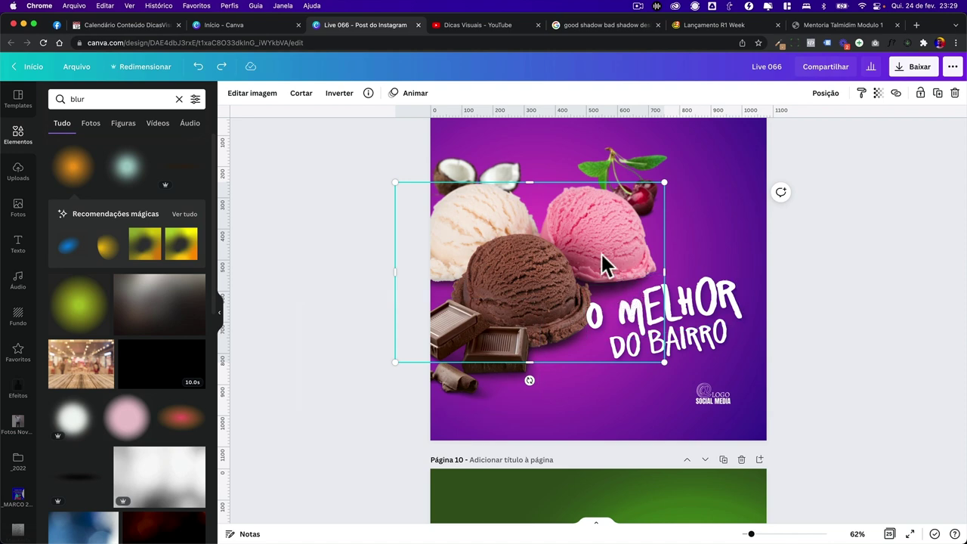
{"action": "left_click", "coordinate": [644, 169]}
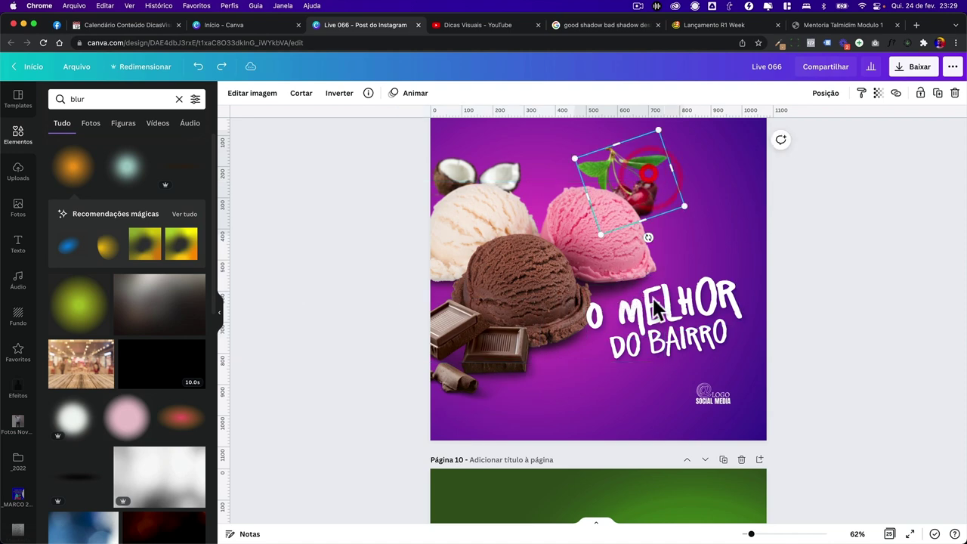
View the shadows under the oranges on page 13, and find the Sombra Realista video on the Dicas Visuais YouTube channel
{"action": "scroll", "coordinate": [667, 371], "scroll_direction": "down", "scroll_amount": 15}
{"action": "scroll", "coordinate": [666, 369], "scroll_direction": "down", "scroll_amount": 10}
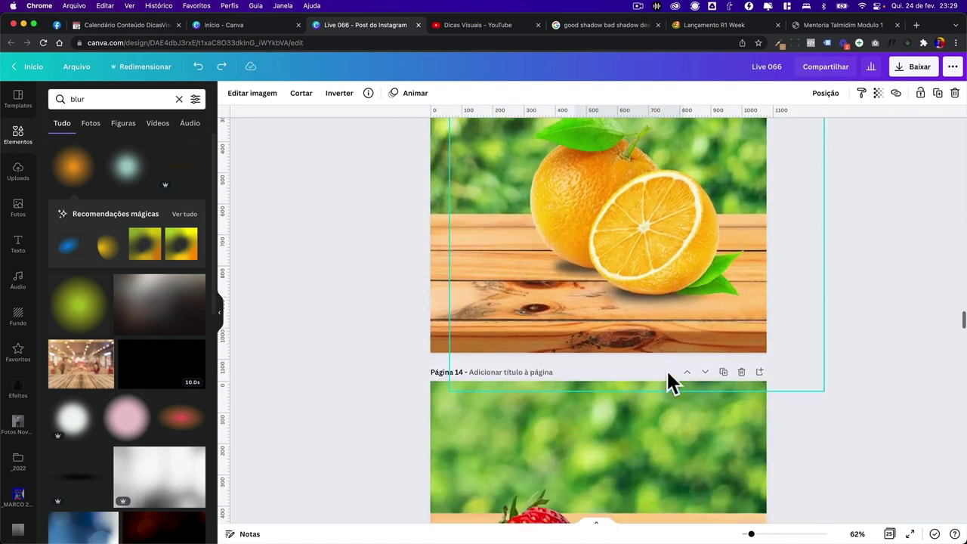
{"action": "scroll", "coordinate": [667, 371], "scroll_direction": "up", "scroll_amount": 5}
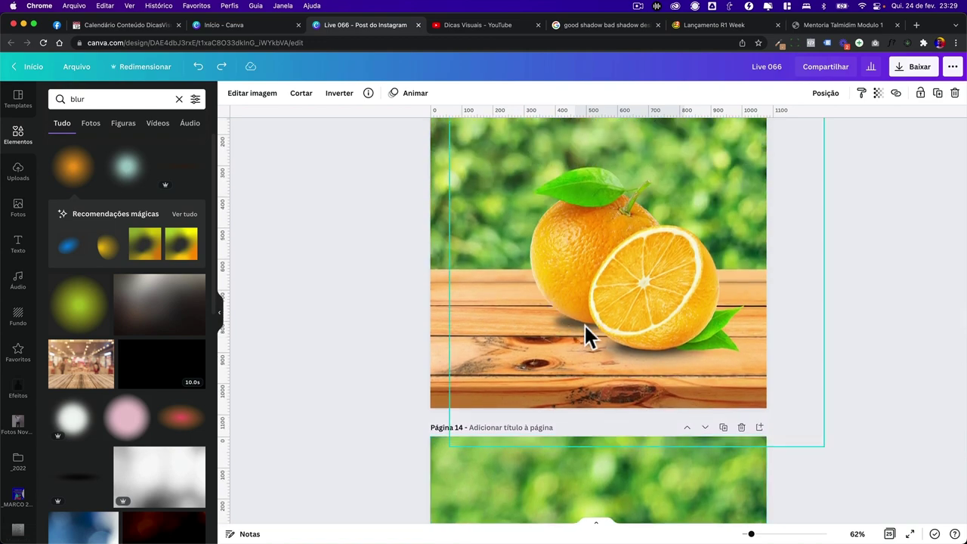
{"action": "left_click", "coordinate": [473, 25]}
{"action": "scroll", "coordinate": [377, 261], "scroll_direction": "left", "scroll_amount": 10}
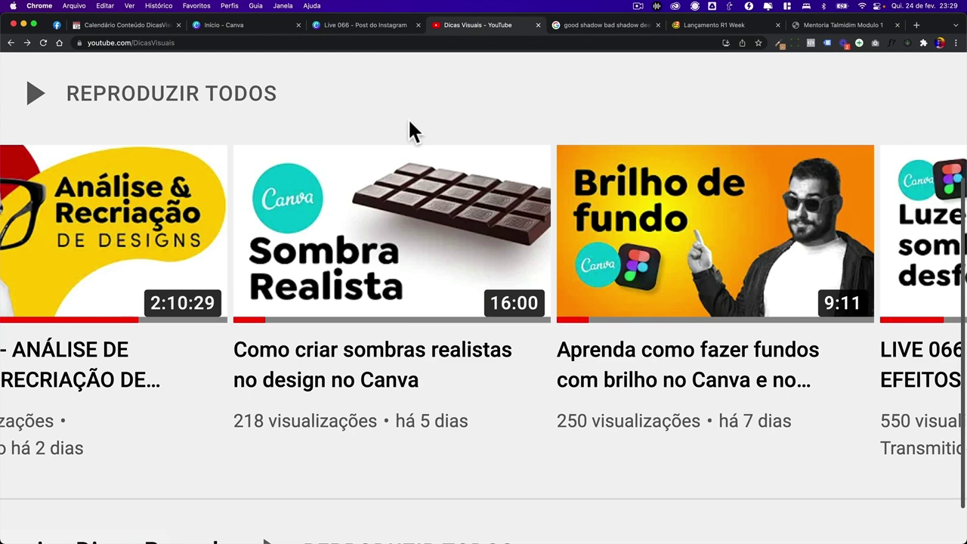
Return to the Live 066 Canva design and review the strawberry, ice cream, chocolate and leaf shadow examples through page 21
{"action": "left_click", "coordinate": [357, 27]}
{"action": "scroll", "coordinate": [363, 259], "scroll_direction": "down", "scroll_amount": 5}
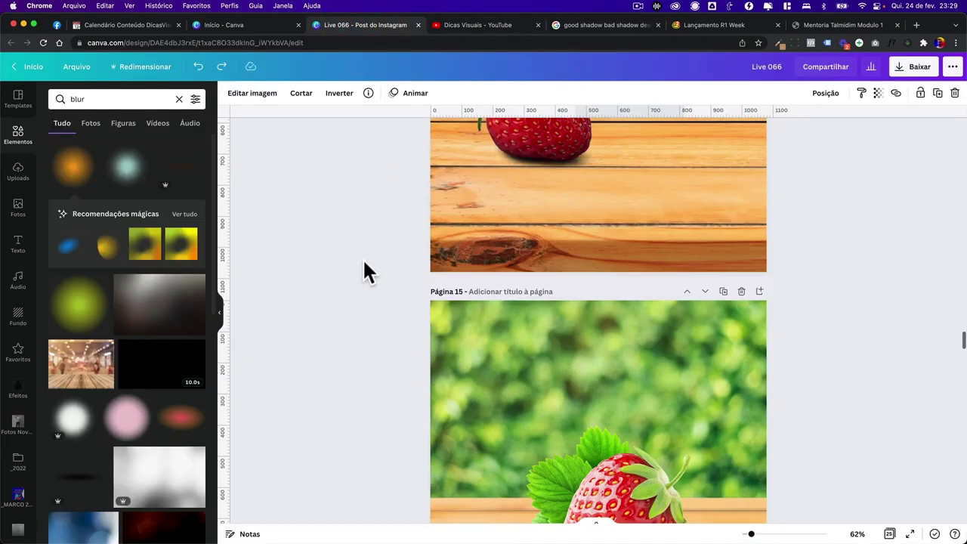
{"action": "scroll", "coordinate": [364, 262], "scroll_direction": "down", "scroll_amount": 5}
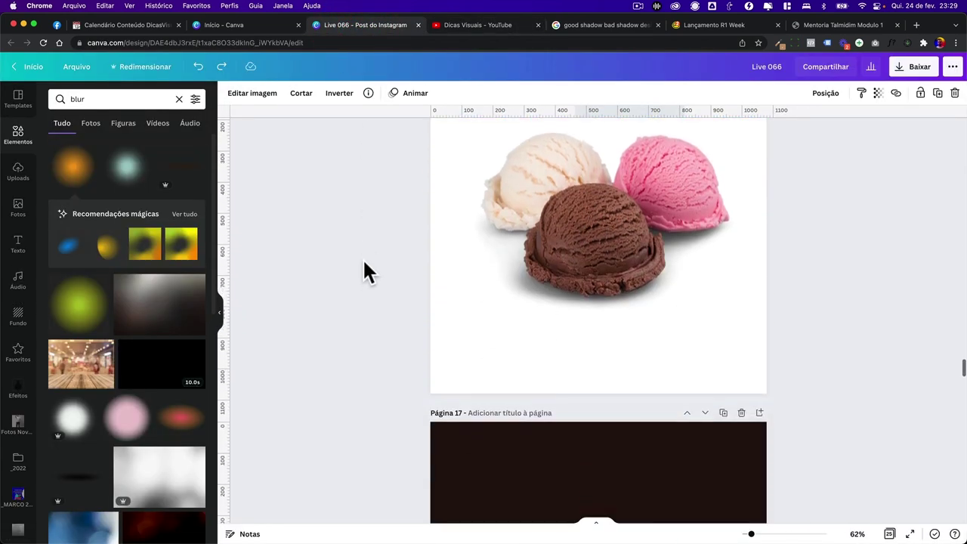
{"action": "scroll", "coordinate": [364, 263], "scroll_direction": "down", "scroll_amount": 5}
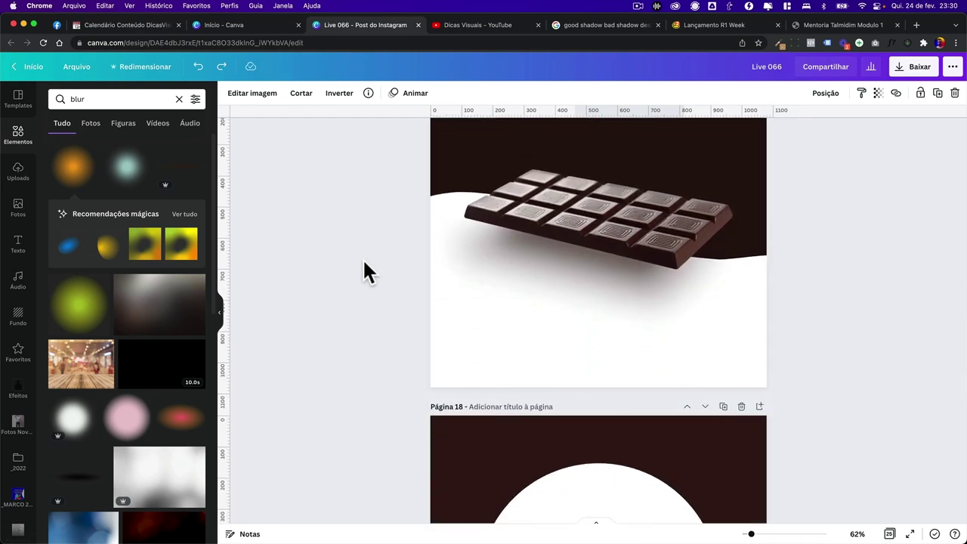
{"action": "scroll", "coordinate": [365, 264], "scroll_direction": "down", "scroll_amount": 10}
{"action": "scroll", "coordinate": [364, 264], "scroll_direction": "down", "scroll_amount": 8}
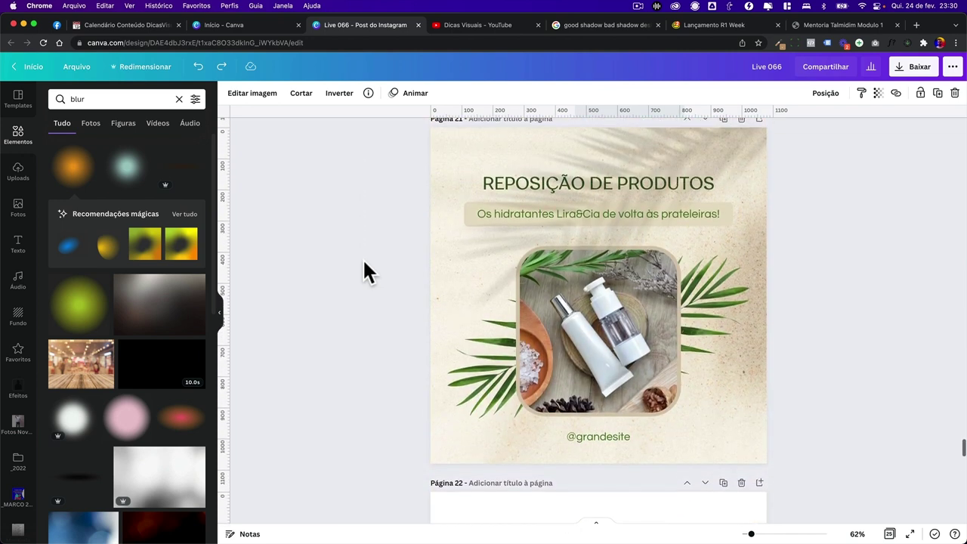
{"action": "scroll", "coordinate": [364, 264], "scroll_direction": "up", "scroll_amount": 2}
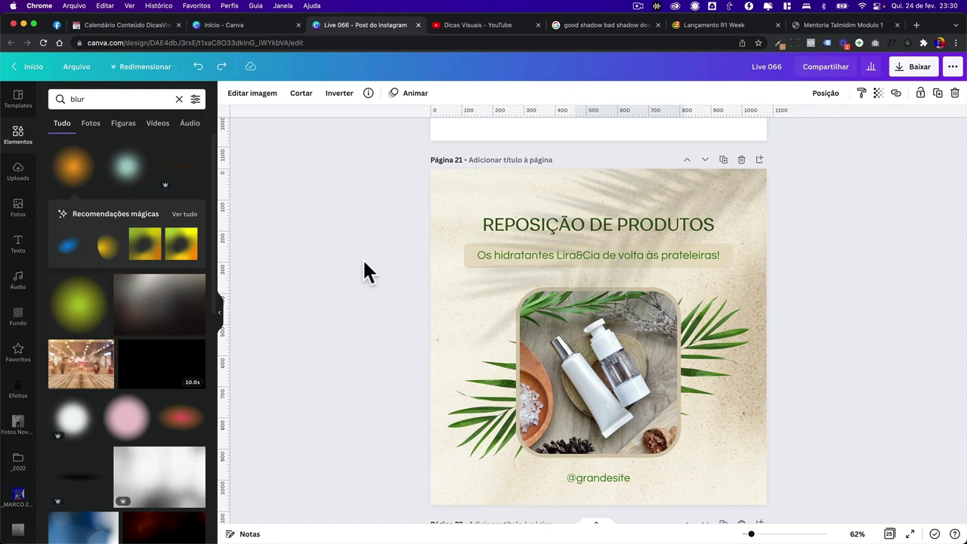
Go back through the chocolate, orange and coconut pages to the ice cream post on page 9
{"action": "scroll", "coordinate": [389, 186], "scroll_direction": "up", "scroll_amount": 20}
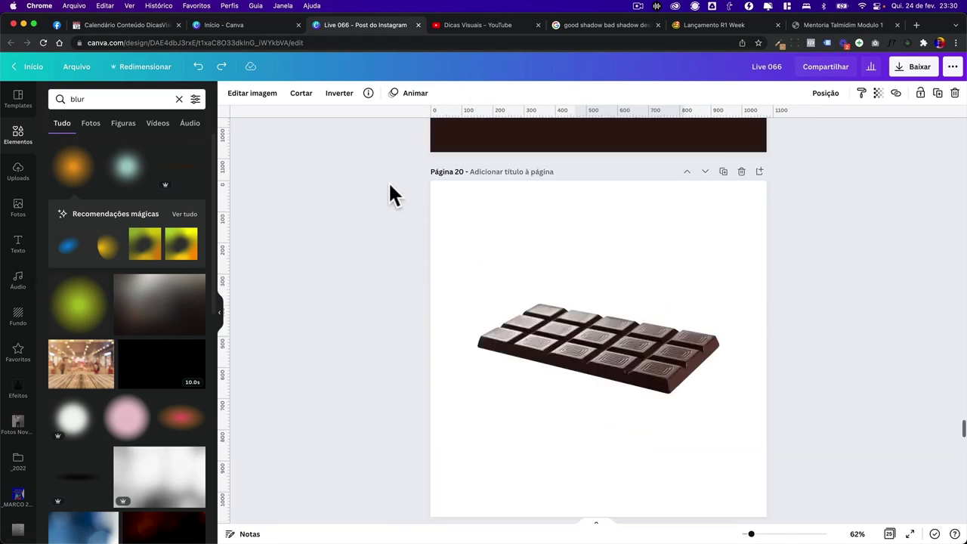
{"action": "scroll", "coordinate": [390, 186], "scroll_direction": "up", "scroll_amount": 20}
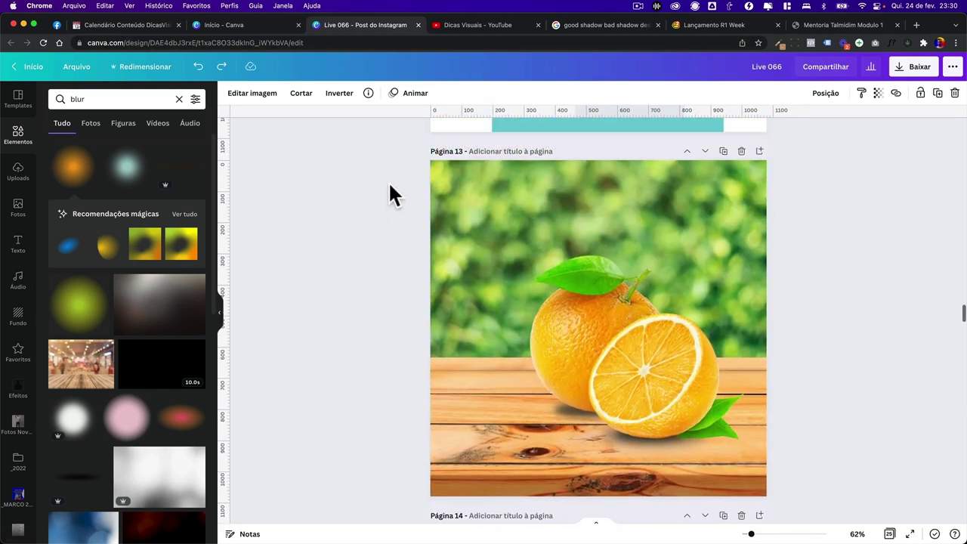
{"action": "scroll", "coordinate": [389, 181], "scroll_direction": "up", "scroll_amount": 8}
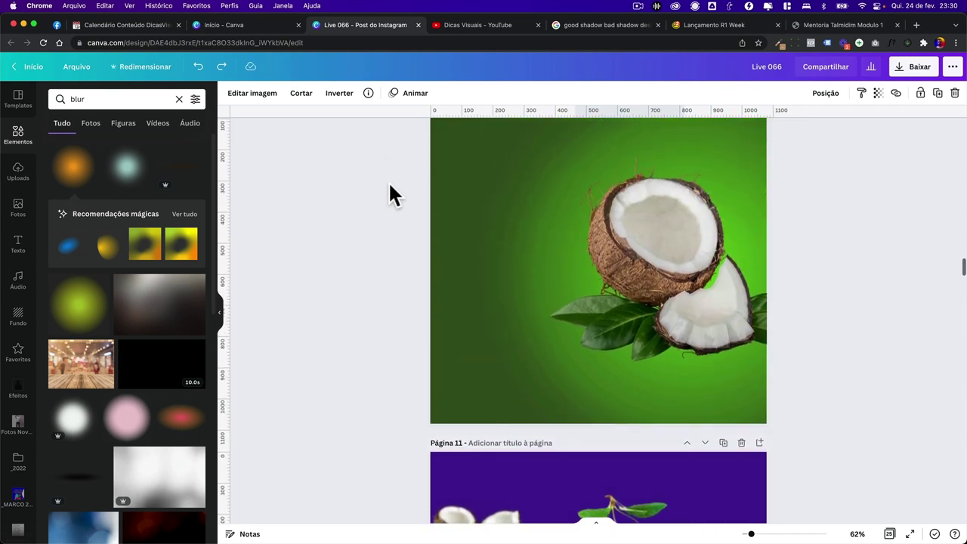
{"action": "scroll", "coordinate": [390, 184], "scroll_direction": "up", "scroll_amount": 3}
{"action": "scroll", "coordinate": [389, 184], "scroll_direction": "down", "scroll_amount": 2}
{"action": "left_click", "coordinate": [389, 184]}
Switch to the Google image results and go back to the earlier "old drop shadow word art" search
{"action": "left_click", "coordinate": [587, 26]}
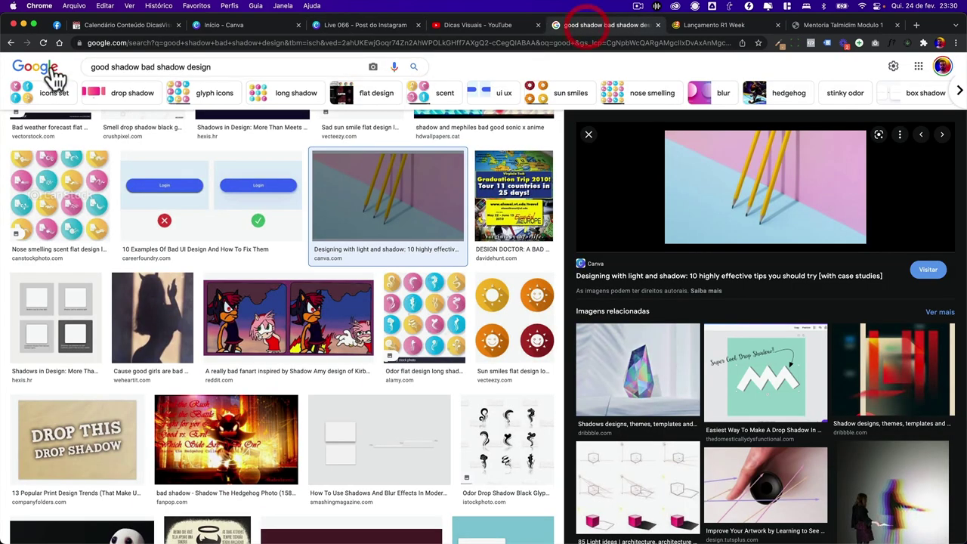
{"action": "left_click", "coordinate": [10, 43]}
{"action": "left_click", "coordinate": [11, 43]}
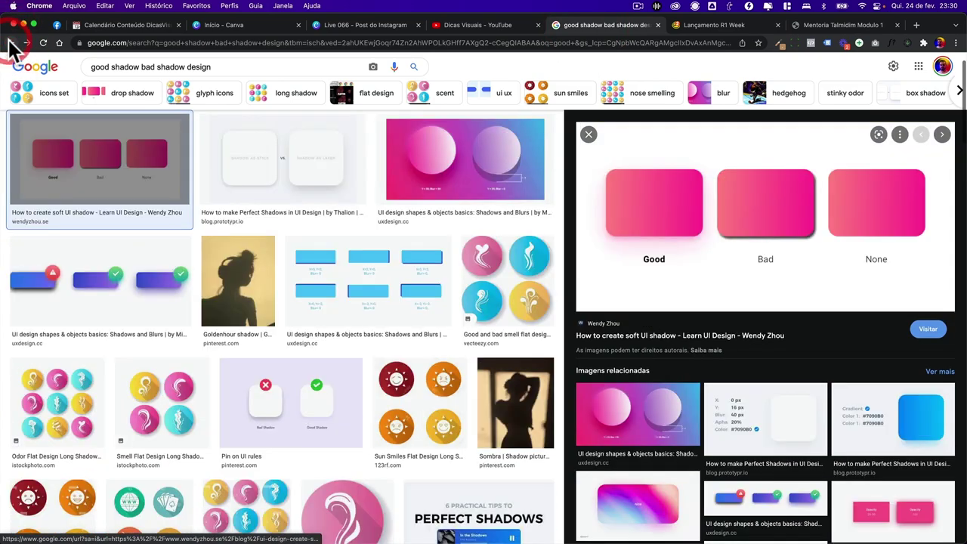
{"action": "left_click", "coordinate": [10, 43]}
{"action": "left_click", "coordinate": [11, 43]}
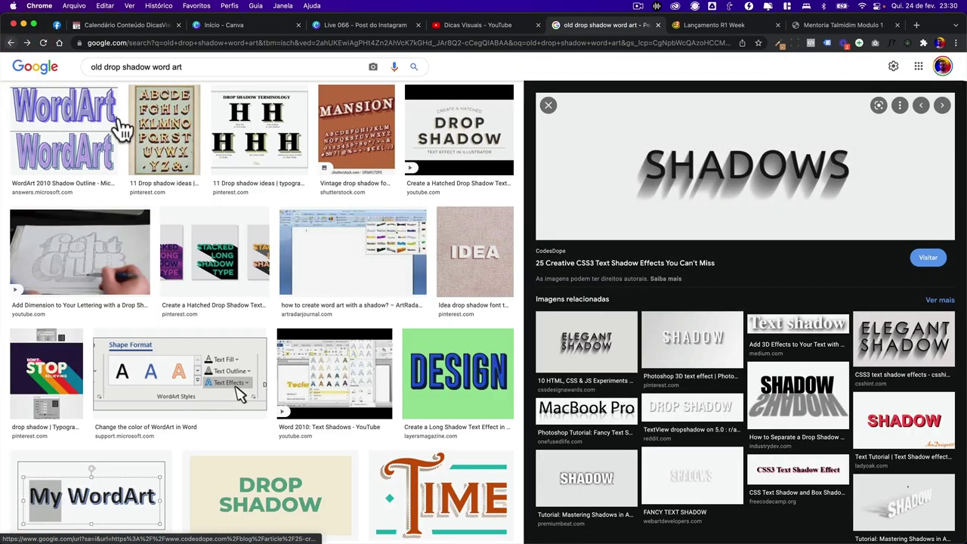
Preview the POSTER, HIPPIE and IPSUM lettering images as examples of hard drop shadows
{"action": "scroll", "coordinate": [366, 286], "scroll_direction": "down", "scroll_amount": 5}
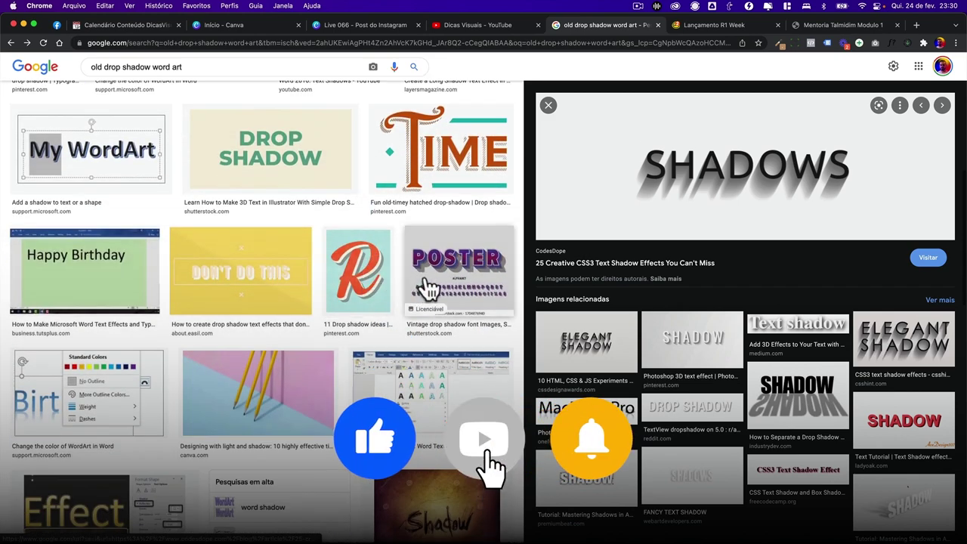
{"action": "left_click", "coordinate": [427, 287]}
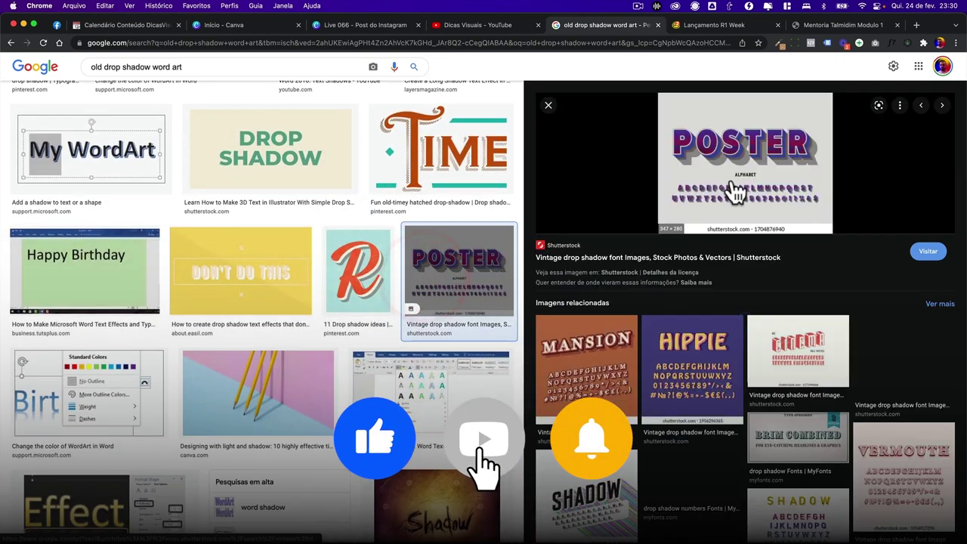
{"action": "left_click", "coordinate": [688, 378]}
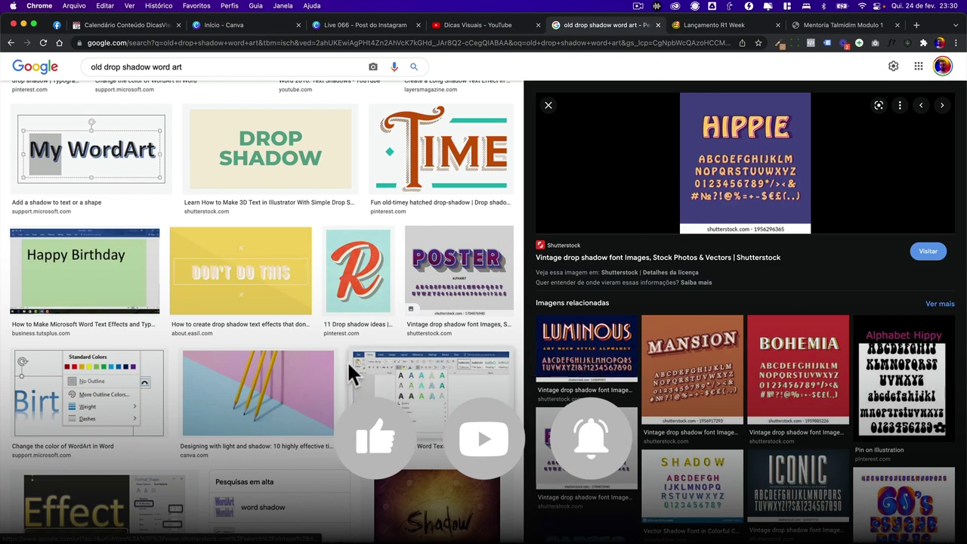
{"action": "scroll", "coordinate": [347, 361], "scroll_direction": "down", "scroll_amount": 4}
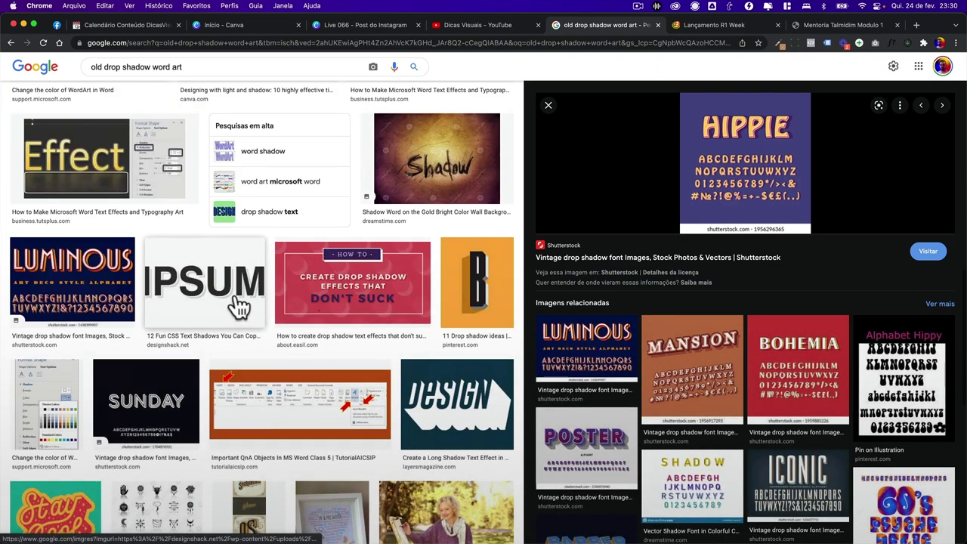
{"action": "left_click", "coordinate": [236, 306]}
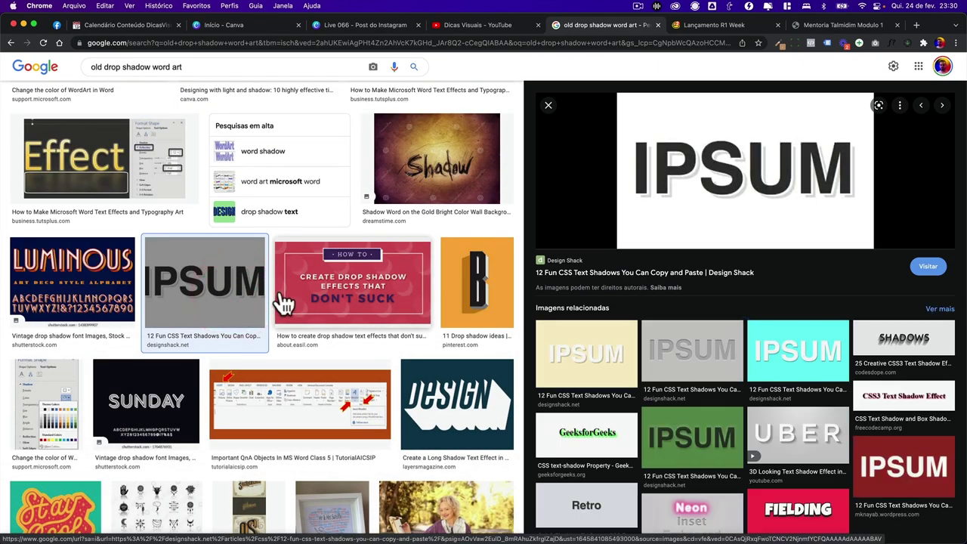
In the Live 066 Canva design, nudge the soft dark blur behind the "Aula de Canto" title on page 3
{"action": "left_click", "coordinate": [350, 25]}
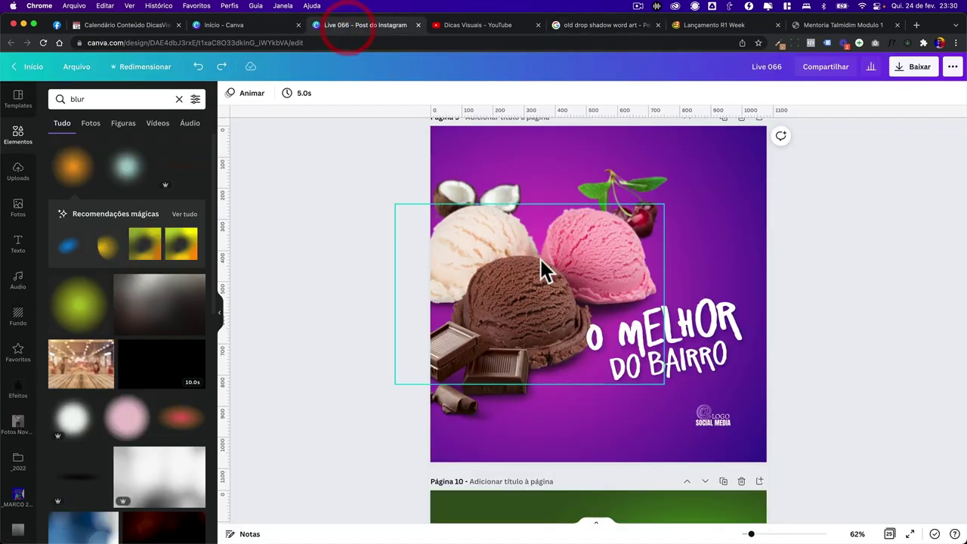
{"action": "scroll", "coordinate": [789, 275], "scroll_direction": "up", "scroll_amount": 10}
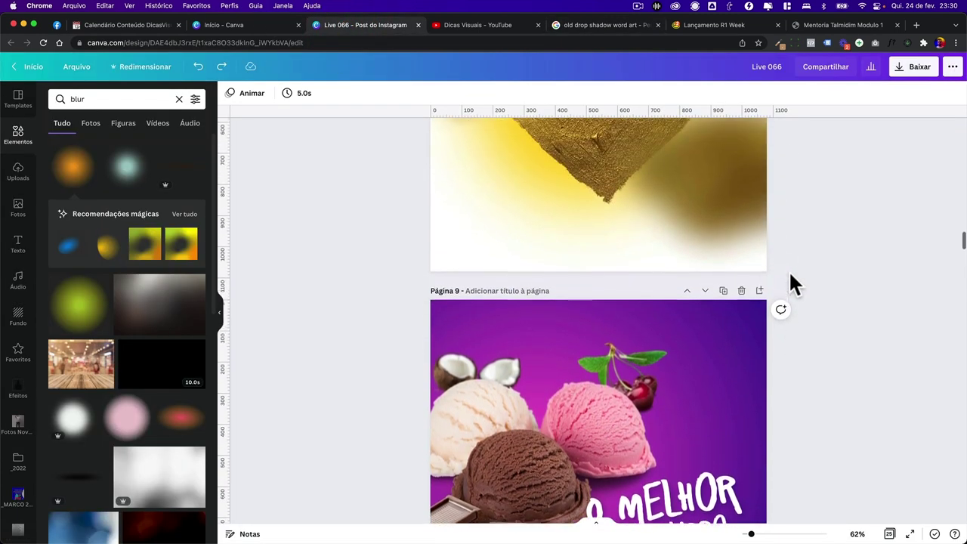
{"action": "scroll", "coordinate": [790, 274], "scroll_direction": "up", "scroll_amount": 10}
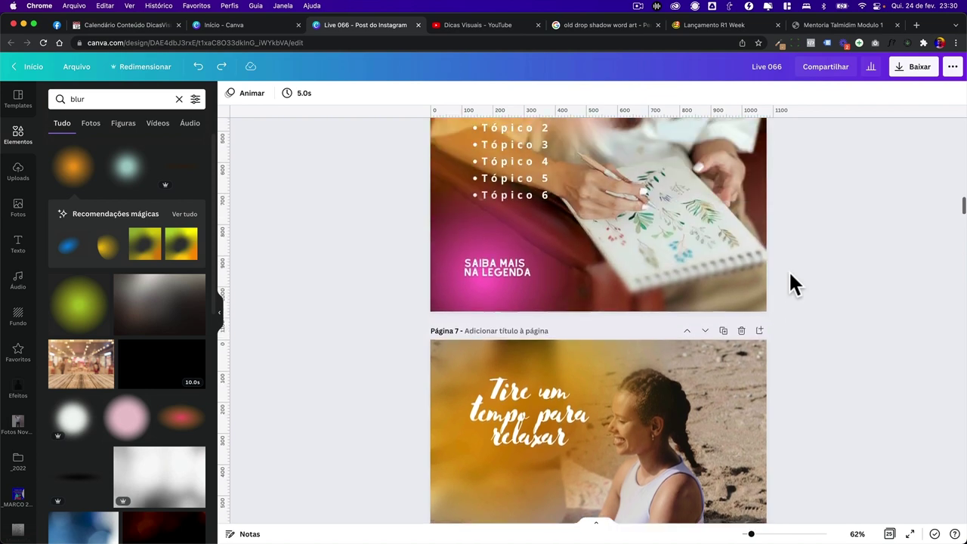
{"action": "scroll", "coordinate": [790, 275], "scroll_direction": "up", "scroll_amount": 10}
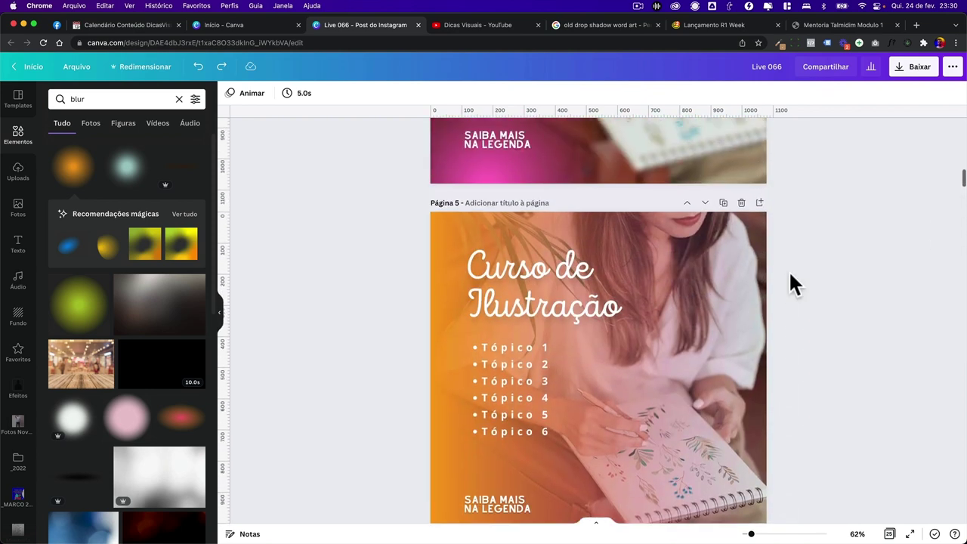
{"action": "scroll", "coordinate": [789, 283], "scroll_direction": "up", "scroll_amount": 10}
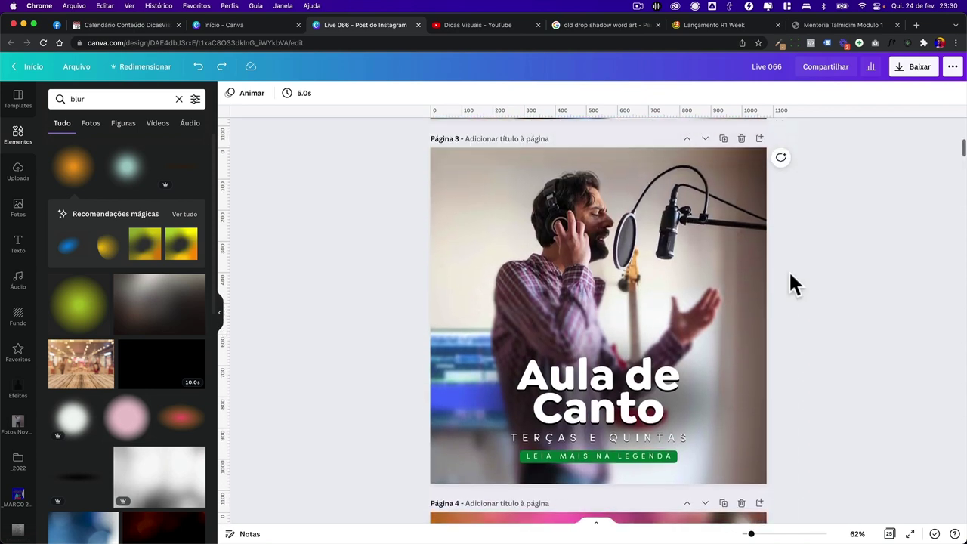
{"action": "scroll", "coordinate": [789, 270], "scroll_direction": "down", "scroll_amount": 5}
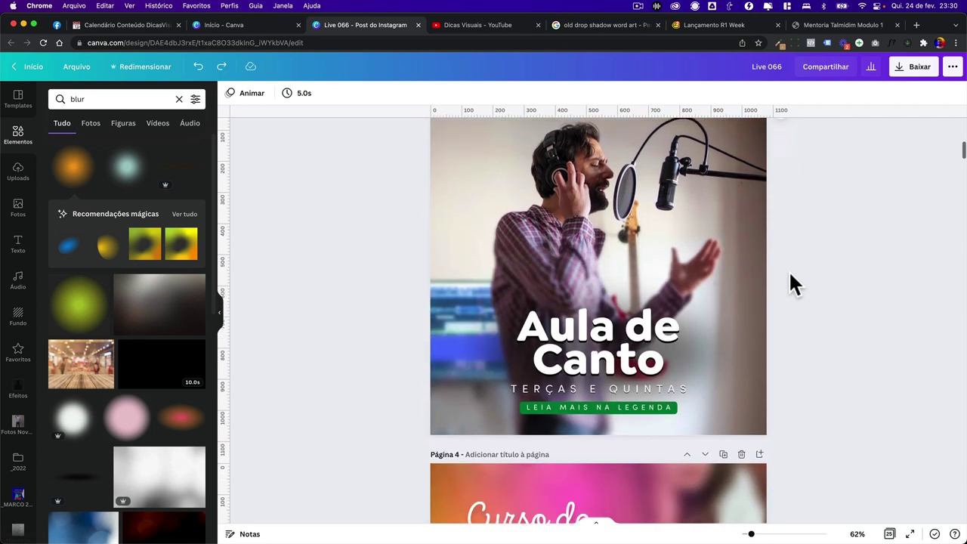
{"action": "left_click_drag", "start_coordinate": [723, 371], "coordinate": [708, 350]}
Remove the Sombreado text effect from the "Aula de Canto" title and the "TERÇAS E QUINTAS" subtitle by setting their style to Nenhum
{"action": "left_click", "coordinate": [586, 370]}
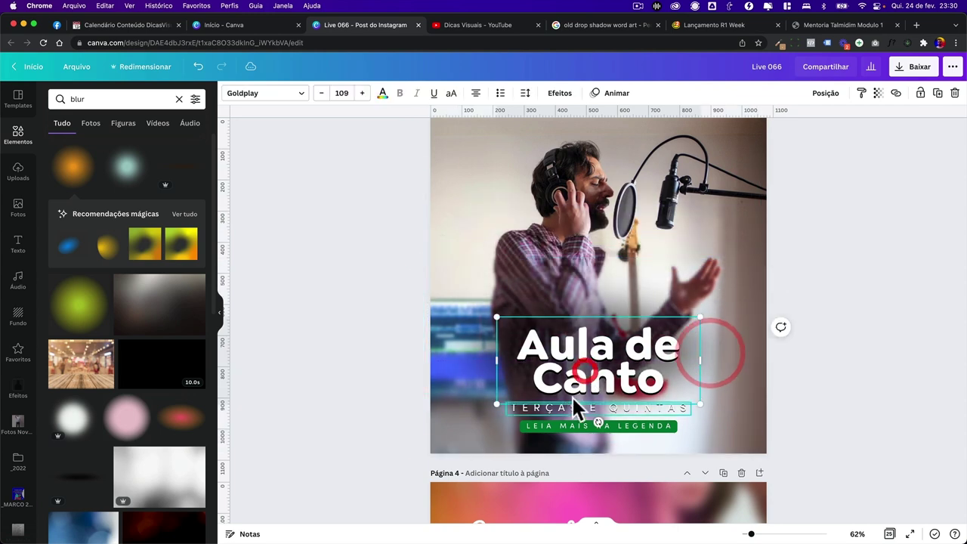
{"action": "left_click", "coordinate": [560, 94]}
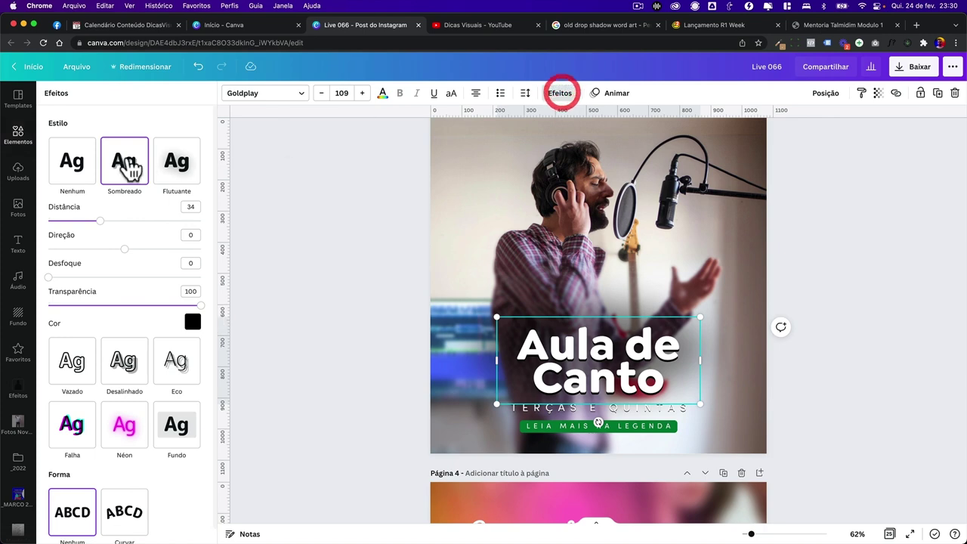
{"action": "left_click", "coordinate": [71, 162]}
{"action": "left_click", "coordinate": [560, 408]}
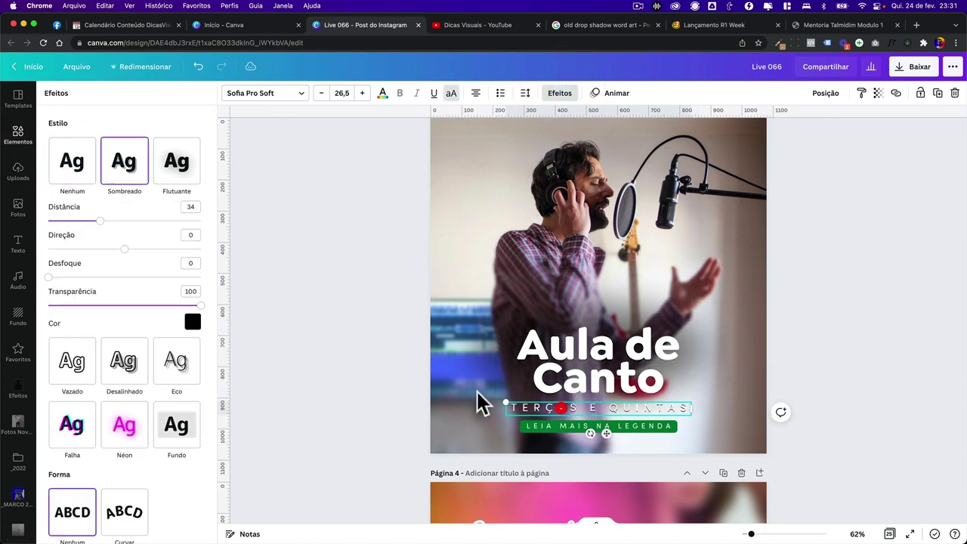
{"action": "left_click", "coordinate": [71, 162]}
Pull the soft dark blur away from the text, place it back behind the title and subtitle, and deselect it
{"action": "left_click_drag", "start_coordinate": [473, 332], "coordinate": [641, 327]}
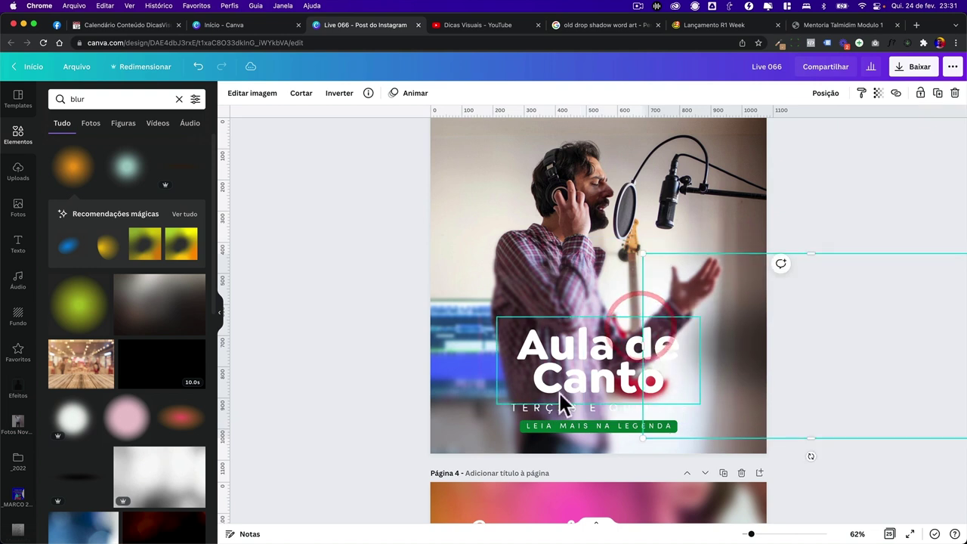
{"action": "mouse_move", "coordinate": [756, 316]}
{"action": "left_mouse_down"}
{"action": "mouse_move", "coordinate": [555, 319]}
{"action": "mouse_move", "coordinate": [539, 353]}
{"action": "mouse_move", "coordinate": [521, 352]}
{"action": "mouse_move", "coordinate": [538, 347]}
{"action": "left_mouse_up"}
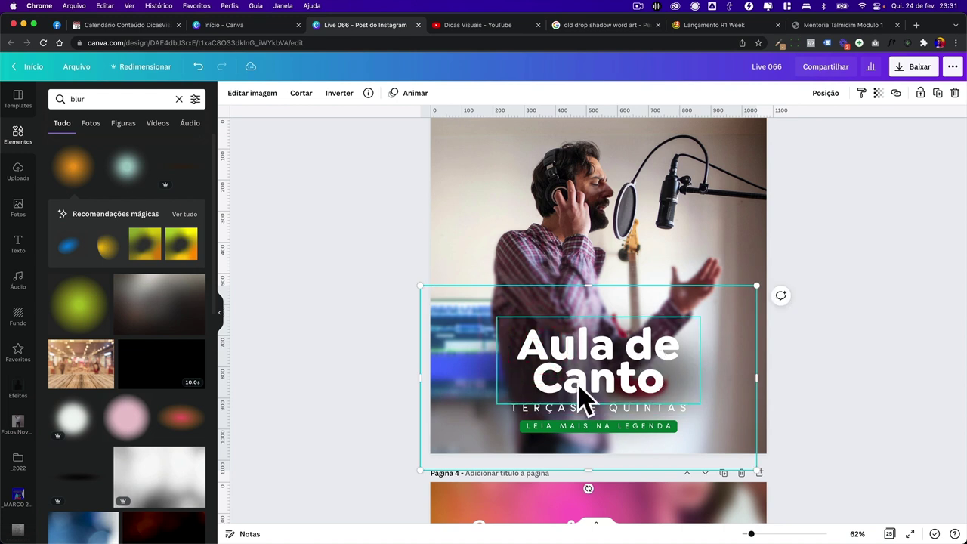
{"action": "left_click", "coordinate": [872, 380]}
{"action": "left_click", "coordinate": [869, 380]}
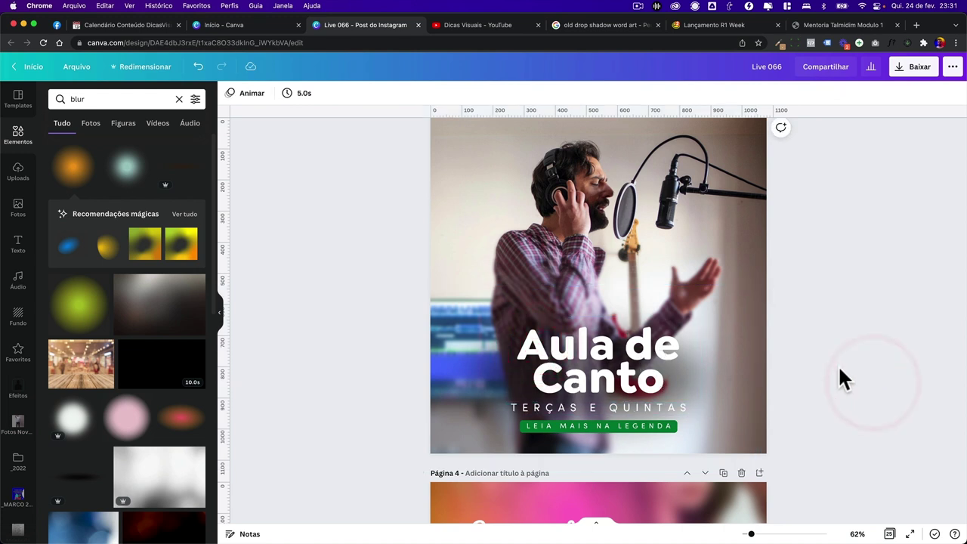
Apply the Sombreado effect to the "Aula de Canto" title on page 3 and make its shadow black
{"action": "left_click", "coordinate": [614, 357]}
{"action": "left_click", "coordinate": [560, 93]}
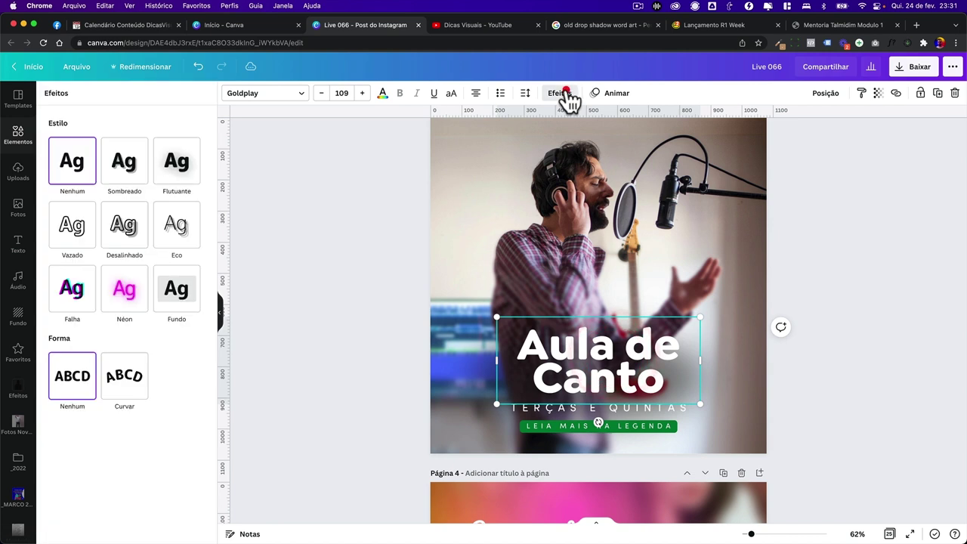
{"action": "left_click", "coordinate": [130, 175]}
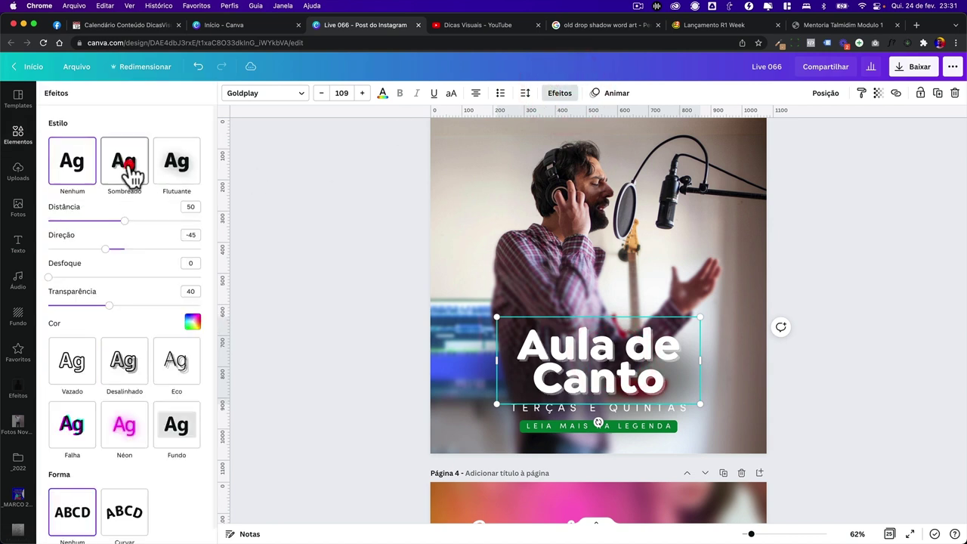
{"action": "left_click", "coordinate": [192, 323]}
{"action": "left_click", "coordinate": [83, 364]}
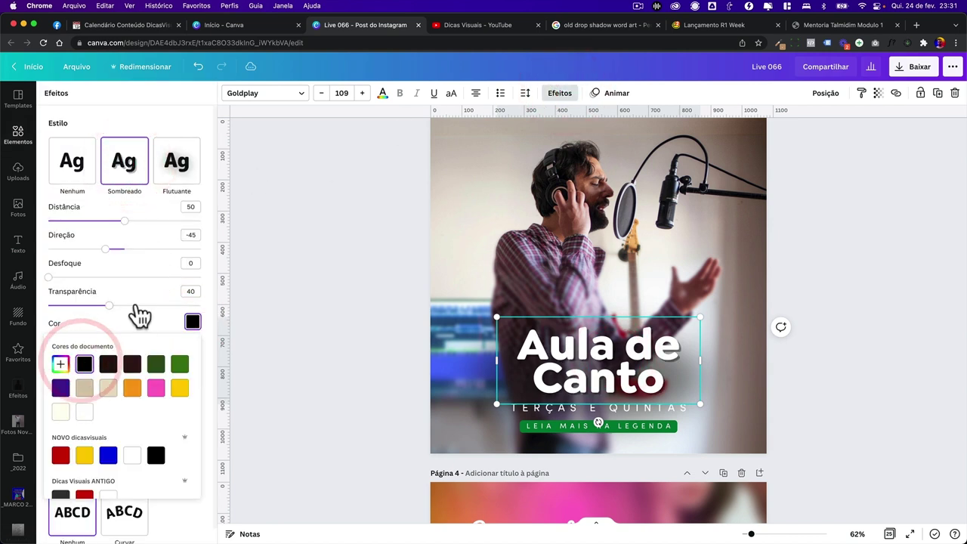
Try different Transparência values for the title's hard shadow, including 100, 41 and 51
{"action": "left_click_drag", "start_coordinate": [112, 306], "coordinate": [170, 306]}
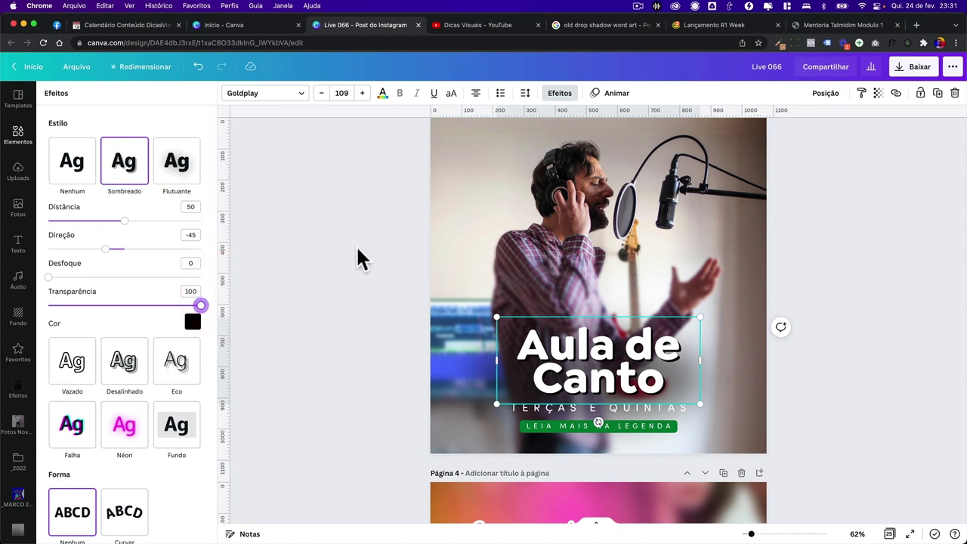
{"action": "left_click", "coordinate": [112, 306]}
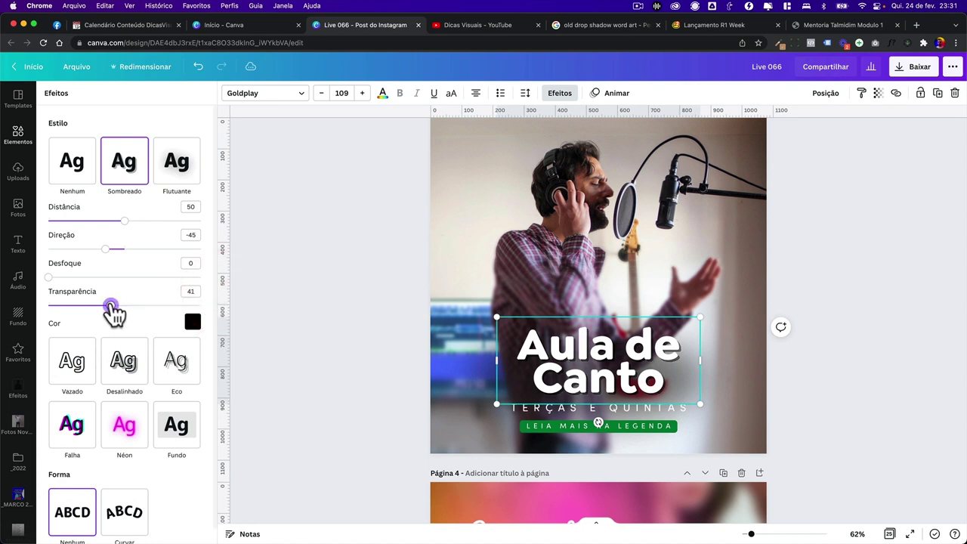
{"action": "left_click_drag", "start_coordinate": [111, 306], "coordinate": [47, 307]}
{"action": "left_click", "coordinate": [113, 306]}
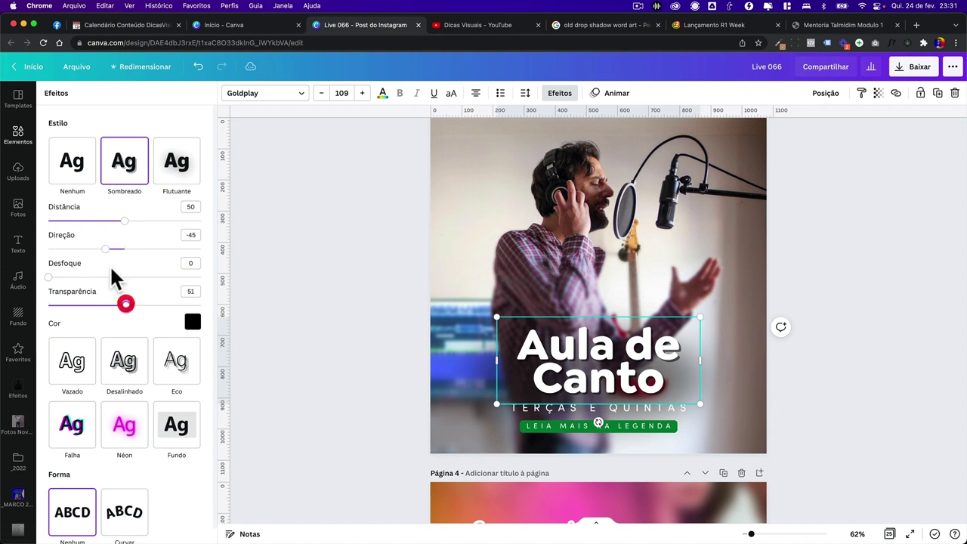
Soften the "Aula de Canto" shadow with Distância 63, Direção 0, Desfoque 100 and Transparência 31, and deselect the title
{"action": "left_click_drag", "start_coordinate": [106, 249], "coordinate": [224, 277]}
{"action": "left_click_drag", "start_coordinate": [126, 305], "coordinate": [93, 306]}
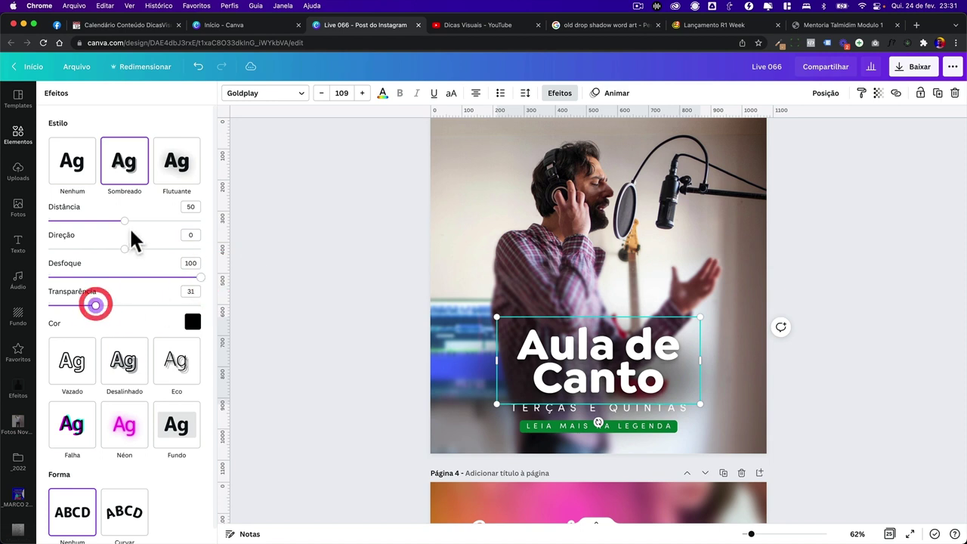
{"action": "left_click_drag", "start_coordinate": [125, 220], "coordinate": [145, 221]}
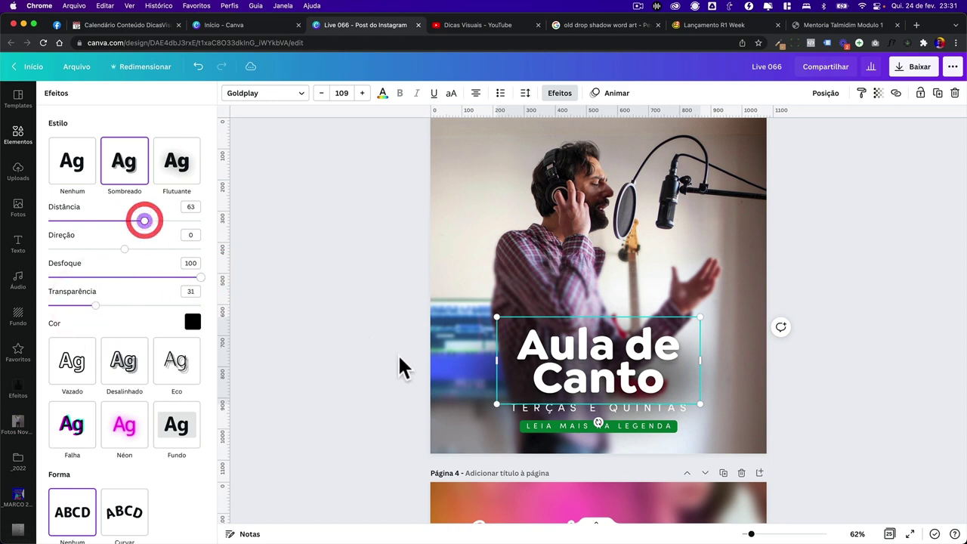
{"action": "left_click", "coordinate": [479, 361]}
{"action": "left_click", "coordinate": [328, 363]}
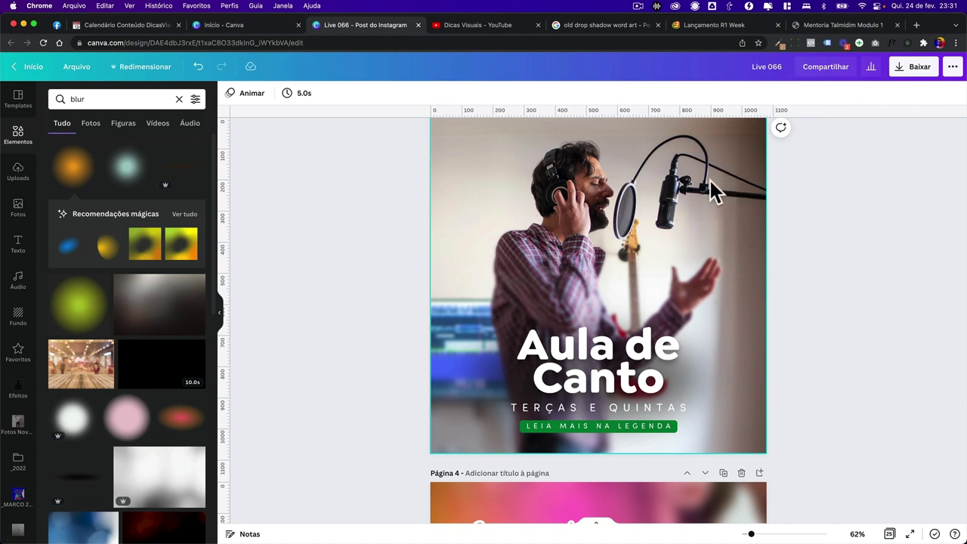
Try the title and subtitle without the soft dark blur behind them, and undo its removal
{"action": "scroll", "coordinate": [710, 189], "scroll_direction": "up", "scroll_amount": 1}
{"action": "left_click", "coordinate": [595, 389]}
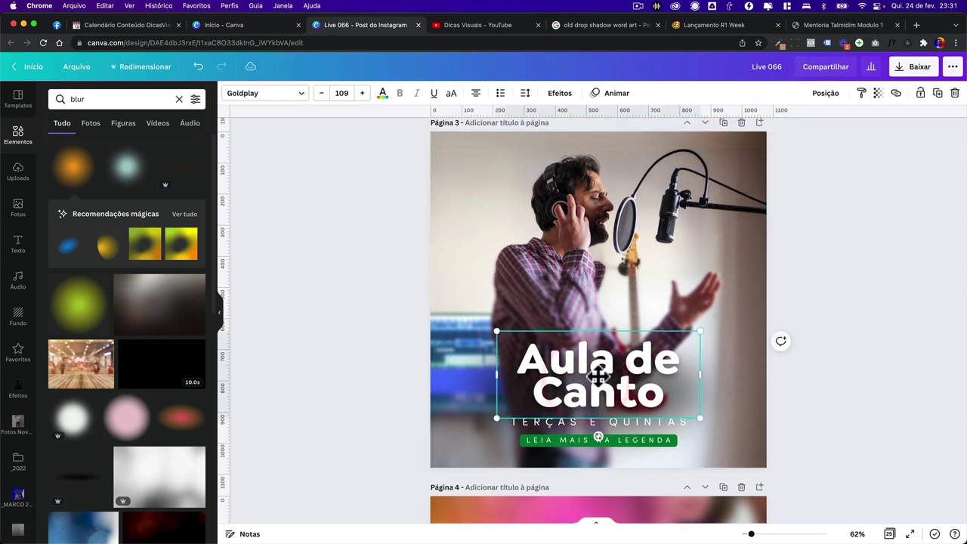
{"action": "key", "text": "ctrl+z"}
{"action": "left_click", "coordinate": [722, 381]}
{"action": "mouse_move", "coordinate": [721, 408]}
{"action": "left_mouse_down"}
{"action": "mouse_move", "coordinate": [706, 296]}
{"action": "mouse_move", "coordinate": [710, 434]}
{"action": "mouse_move", "coordinate": [714, 422]}
{"action": "left_mouse_up"}
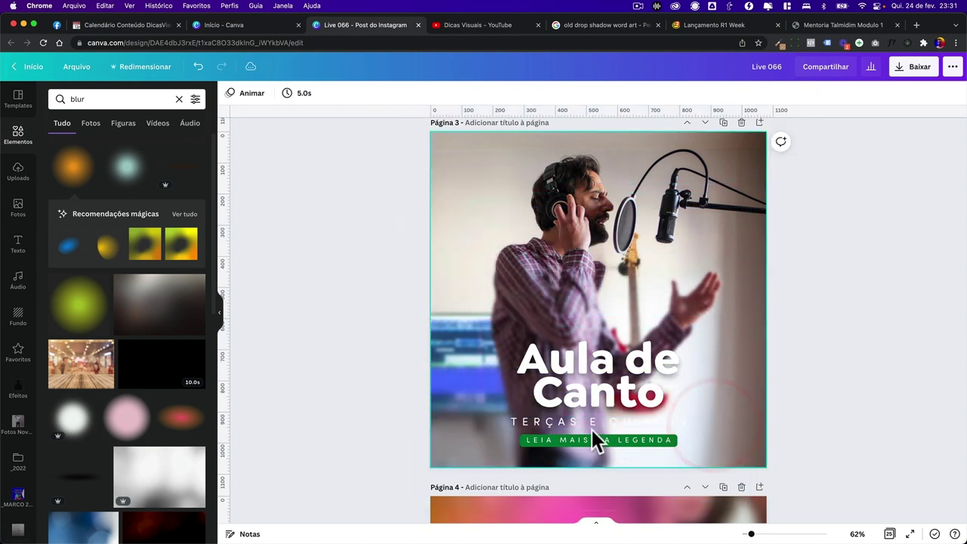
{"action": "left_click", "coordinate": [652, 426]}
{"action": "key", "text": "super+z"}
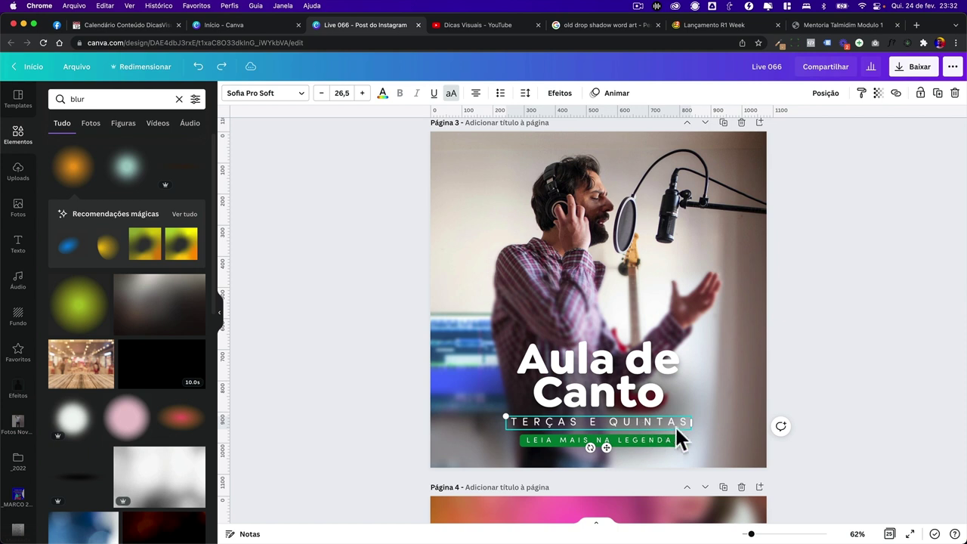
{"action": "left_click", "coordinate": [806, 335]}
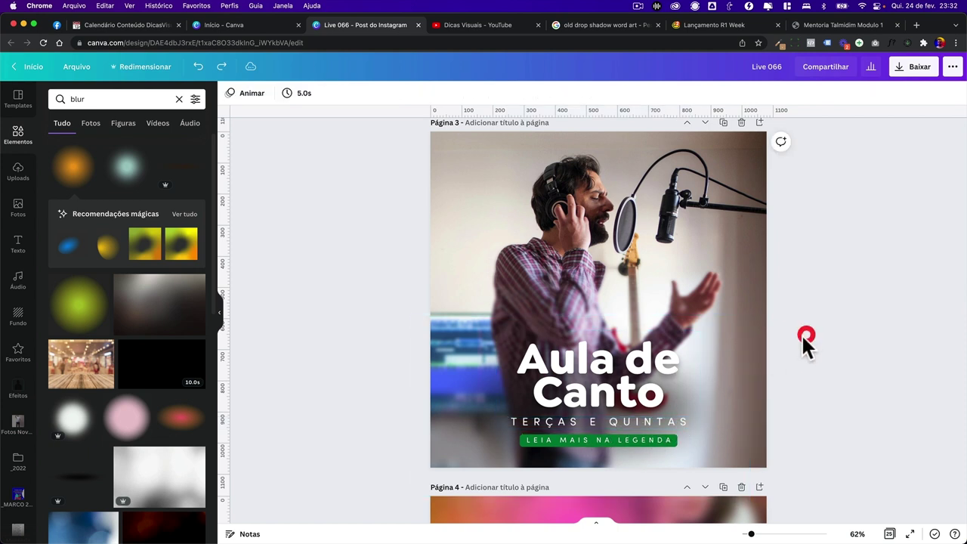
Reset the "Curso de Ilustração" title's effect on page 4 to Nenhum and reapply Sombreado with its default settings
{"action": "scroll", "coordinate": [796, 347], "scroll_direction": "down", "scroll_amount": 5}
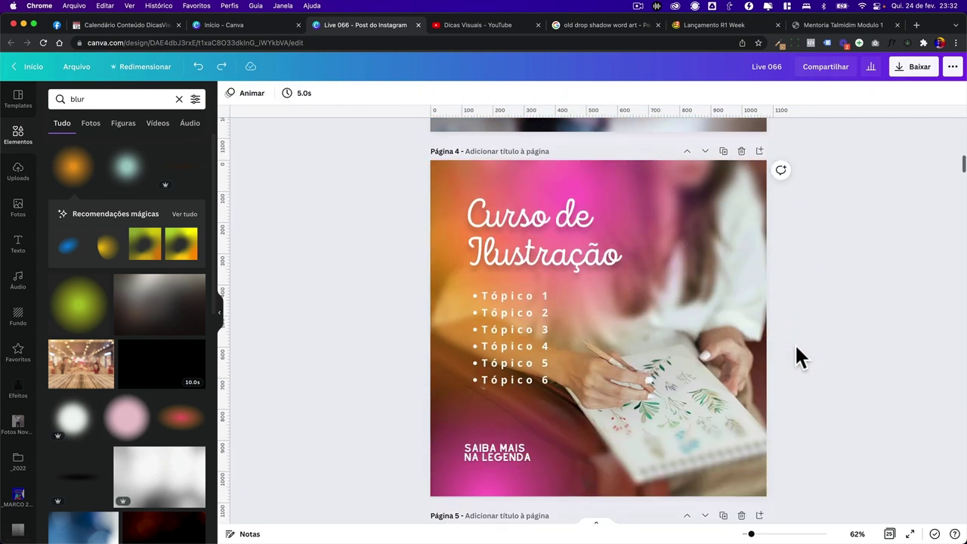
{"action": "left_click", "coordinate": [574, 246]}
{"action": "left_click", "coordinate": [560, 93]}
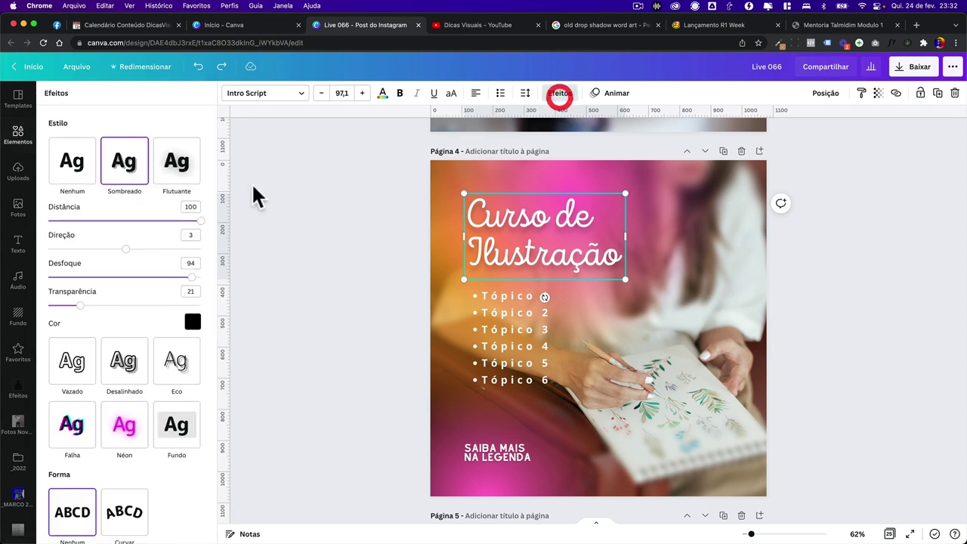
{"action": "left_click", "coordinate": [79, 170]}
{"action": "left_click", "coordinate": [121, 170]}
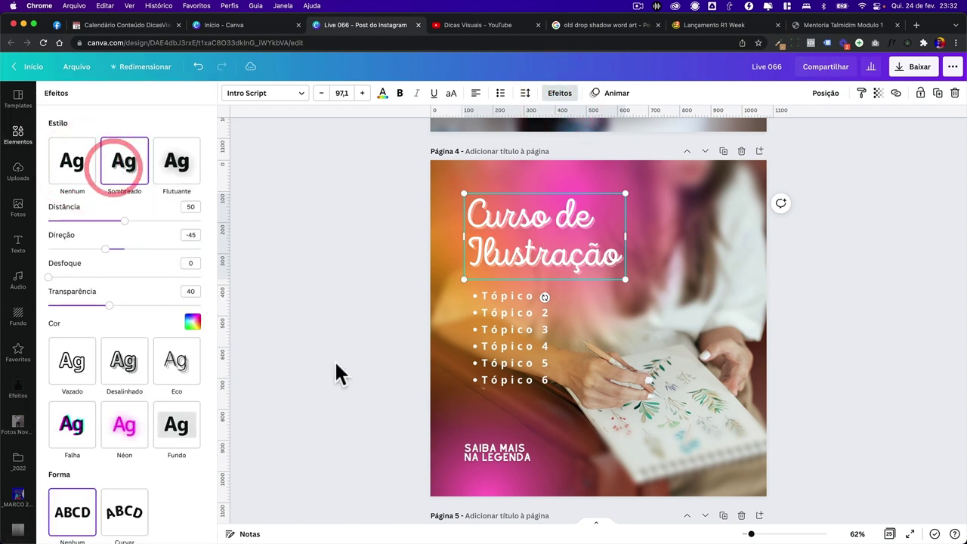
Try a pink hard shadow with Transparência 69 on the "Curso de Ilustração" title
{"action": "left_click_drag", "start_coordinate": [108, 305], "coordinate": [158, 306]}
{"action": "left_click", "coordinate": [192, 323]}
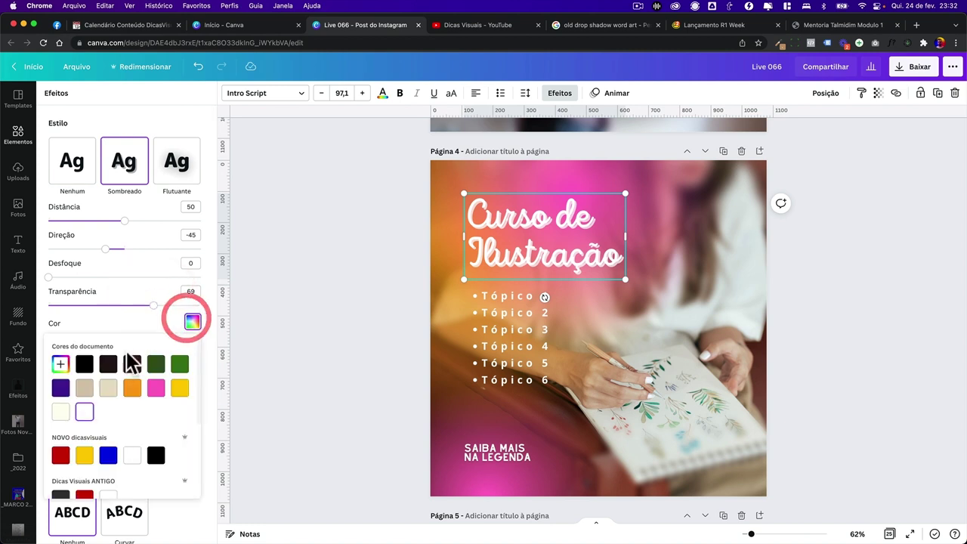
{"action": "left_click", "coordinate": [156, 392]}
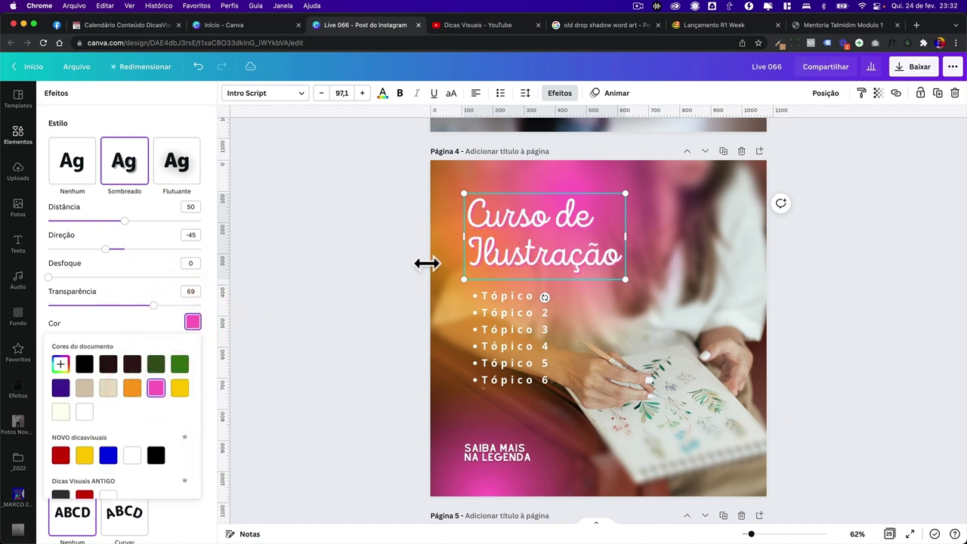
Try a yellow shadow on the "Curso de Ilustração" title with Desfoque 68 and Transparência 64, and inspect it up close
{"action": "left_click", "coordinate": [180, 389]}
{"action": "left_click", "coordinate": [156, 387]}
{"action": "left_click", "coordinate": [175, 388]}
{"action": "left_click_drag", "start_coordinate": [151, 306], "coordinate": [127, 281]}
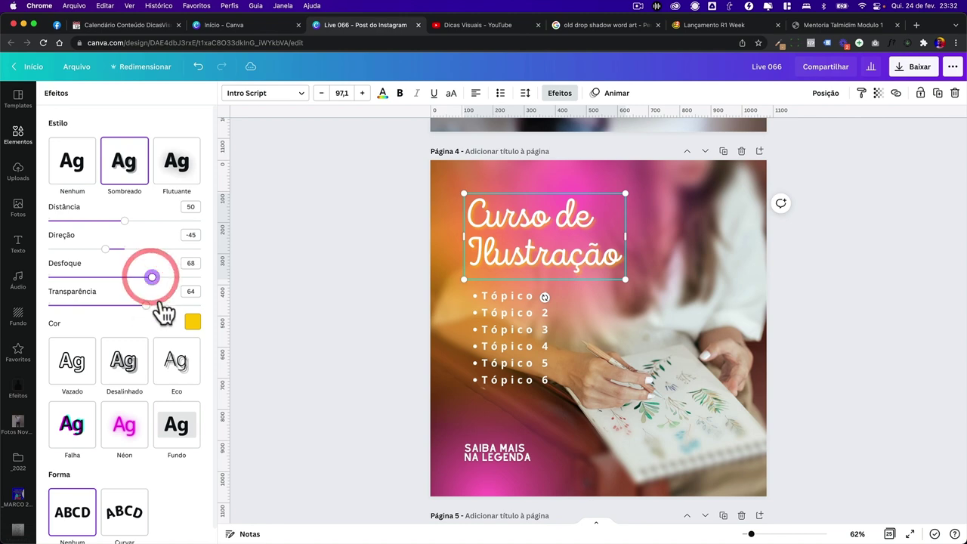
{"action": "scroll", "coordinate": [529, 243], "scroll_direction": "up", "scroll_amount": 6}
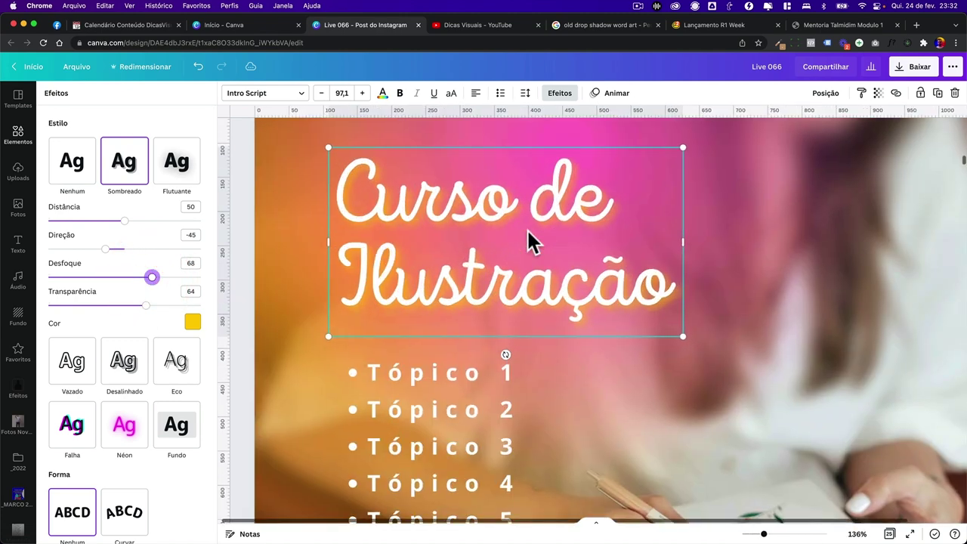
{"action": "scroll", "coordinate": [529, 244], "scroll_direction": "down", "scroll_amount": 6}
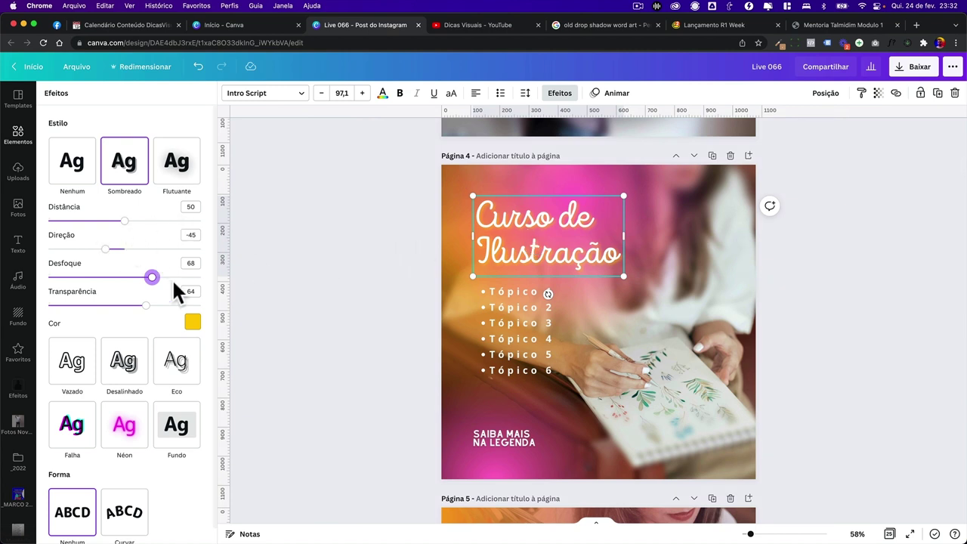
Make the "Curso de Ilustração" shadow black and soft, with Distância 71, Direção 0, Desfoque 100 and Transparência 18
{"action": "left_click", "coordinate": [193, 324]}
{"action": "left_click", "coordinate": [84, 364]}
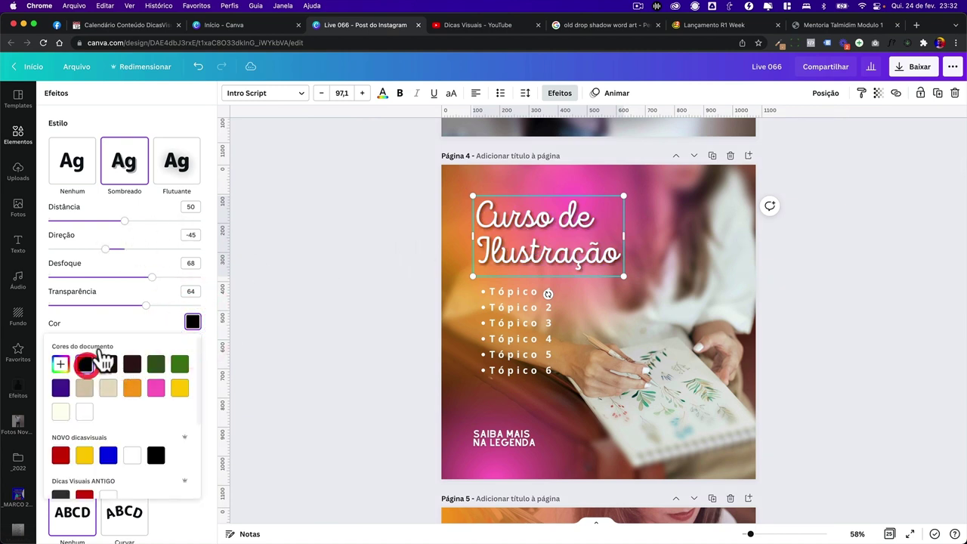
{"action": "left_click_drag", "start_coordinate": [155, 277], "coordinate": [212, 279]}
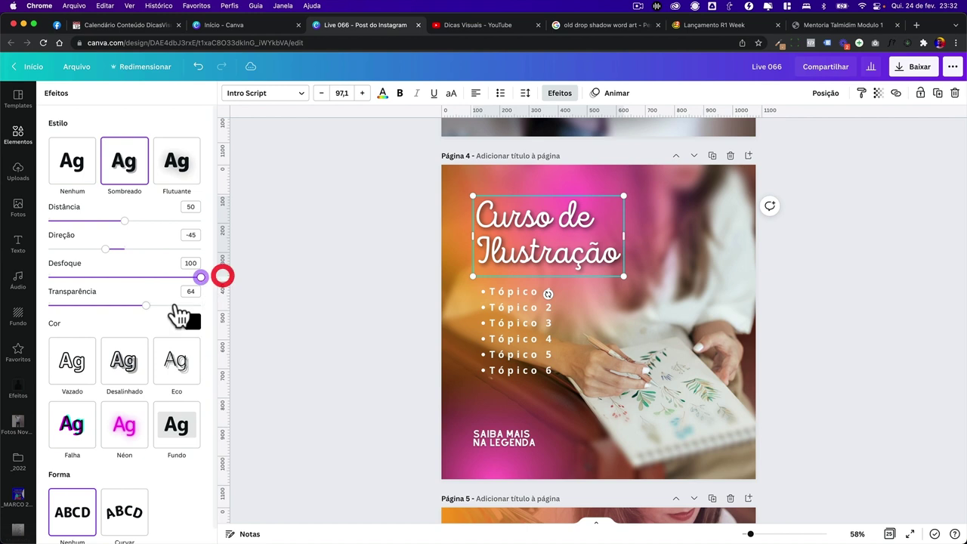
{"action": "left_click_drag", "start_coordinate": [146, 305], "coordinate": [110, 306]}
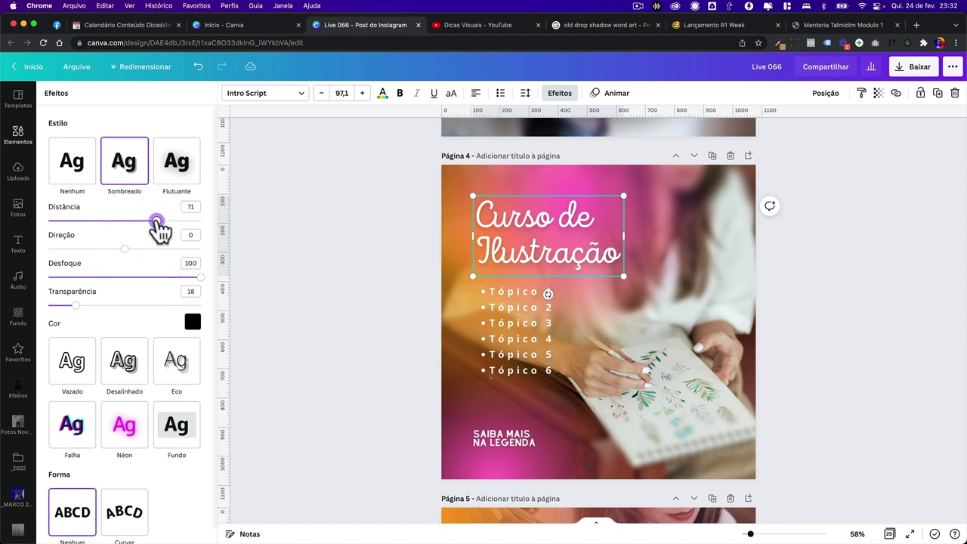
Recolor the "Curso de Ilustração" shadow from the document's pink to the custom dark magenta #540E39, and deselect the title
{"action": "scroll", "coordinate": [525, 240], "scroll_direction": "up", "scroll_amount": 5}
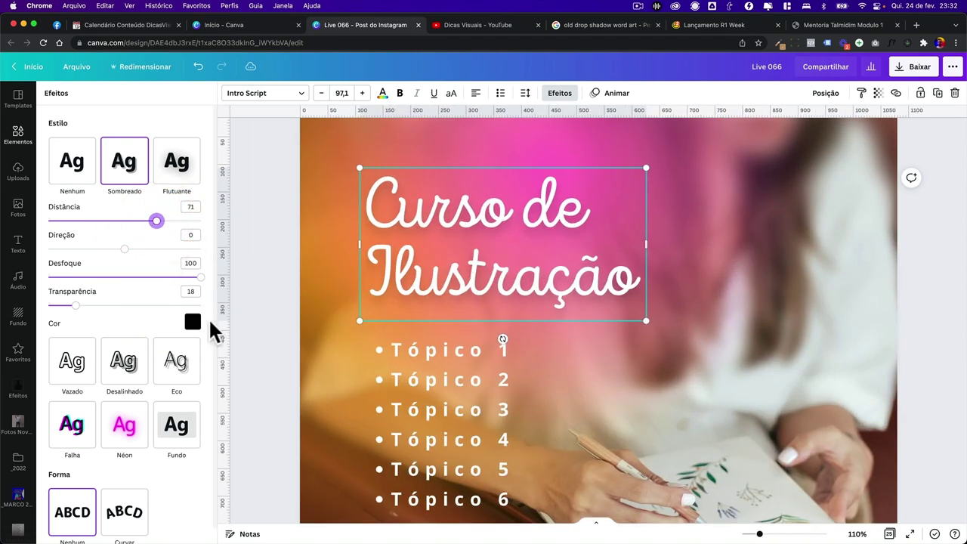
{"action": "left_click", "coordinate": [192, 322]}
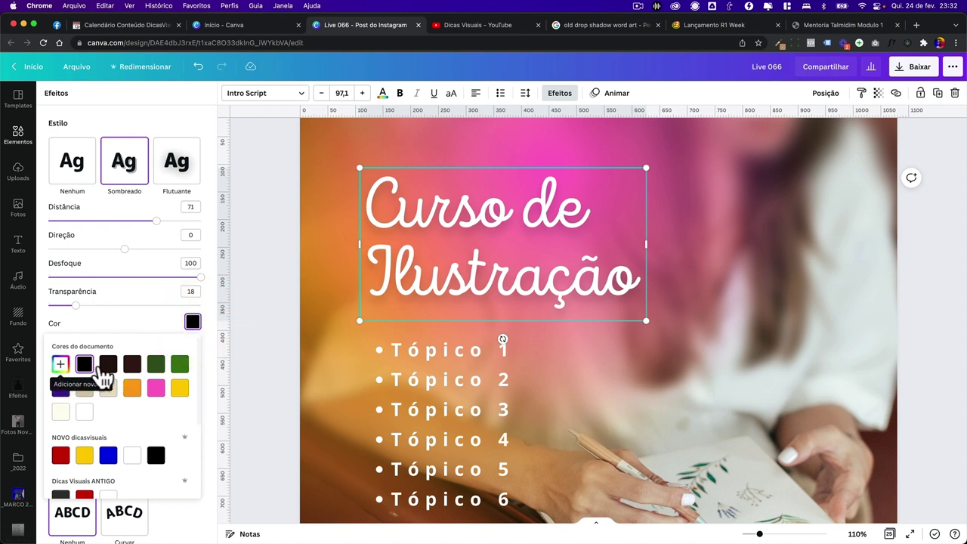
{"action": "left_click", "coordinate": [157, 388]}
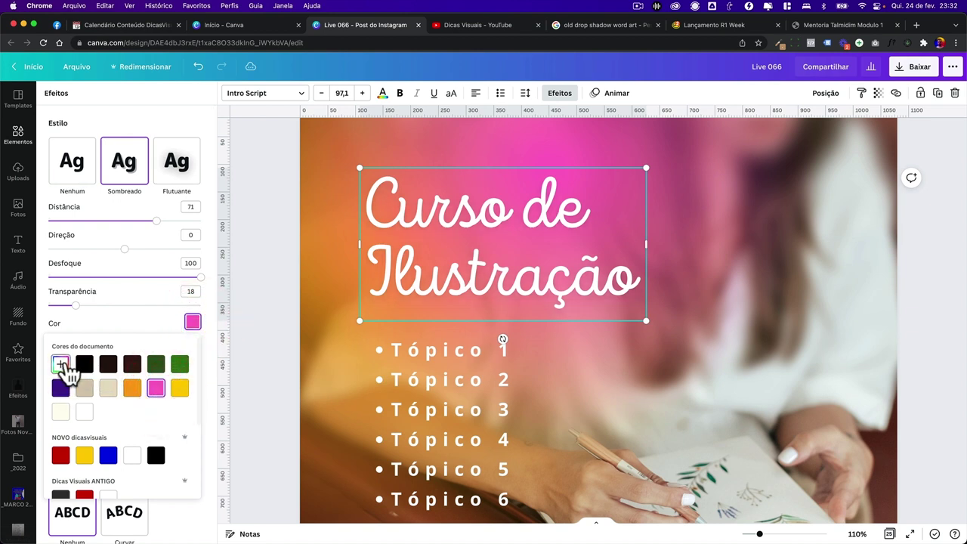
{"action": "left_click", "coordinate": [61, 364]}
{"action": "left_click", "coordinate": [155, 417]}
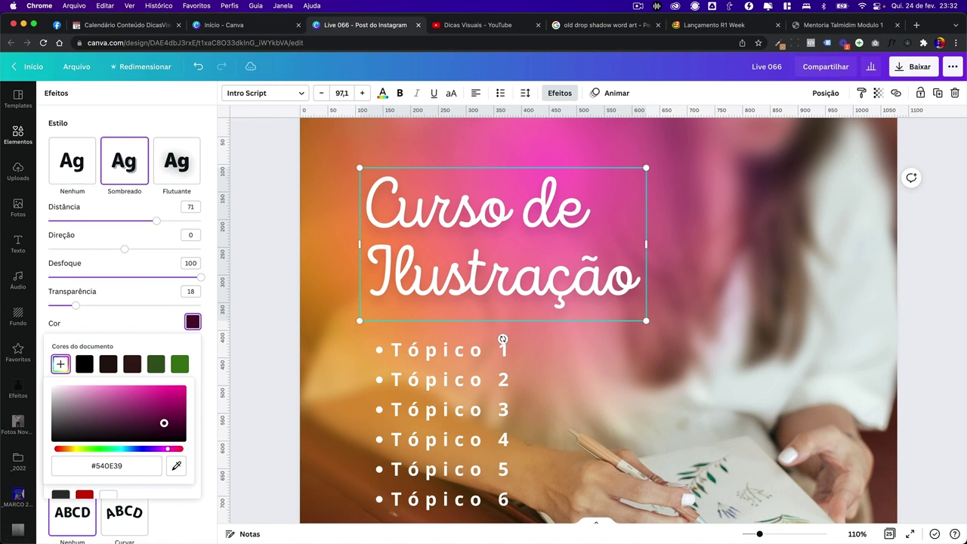
{"action": "left_click", "coordinate": [294, 364]}
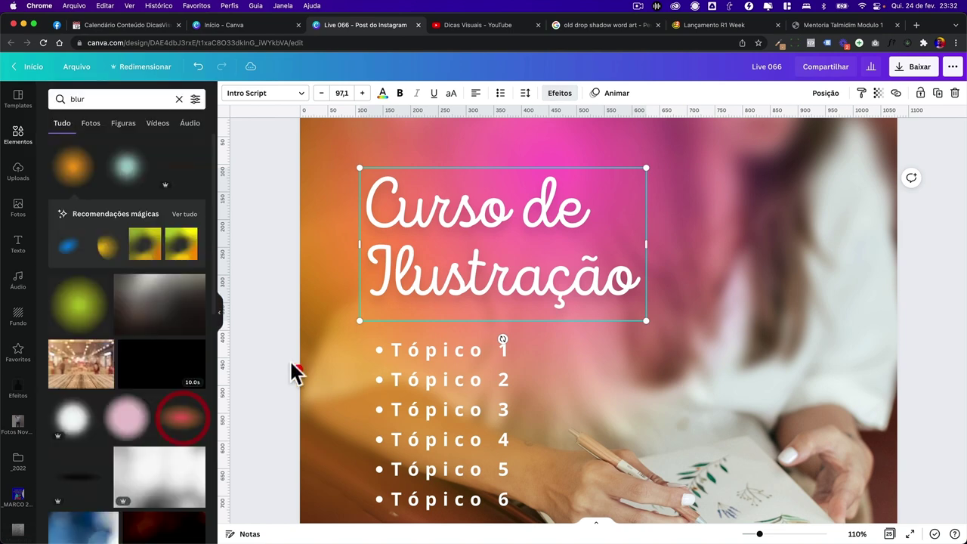
{"action": "left_click", "coordinate": [293, 362]}
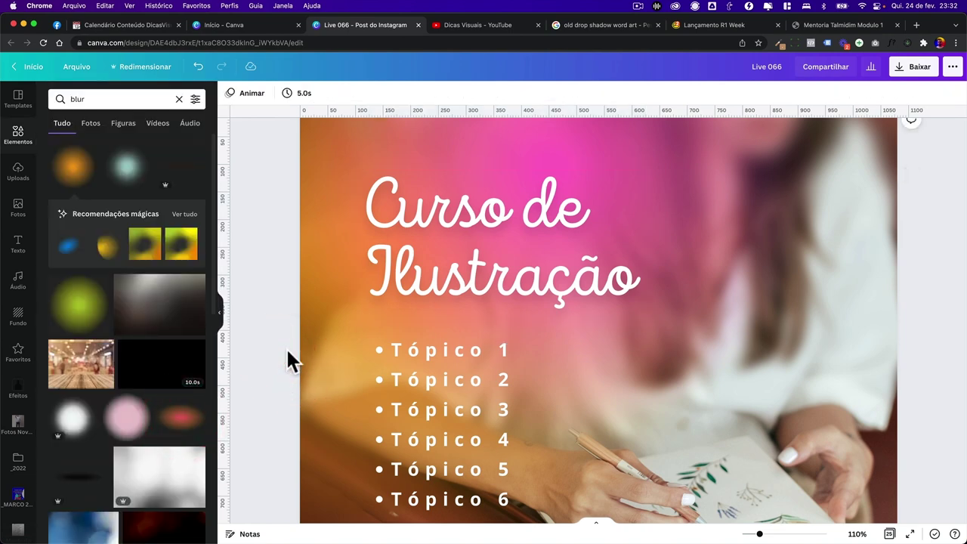
Review the whole page 4 design with its softened title shadow, and move on through the pages to page 7
{"action": "key", "text": "super+minus"}
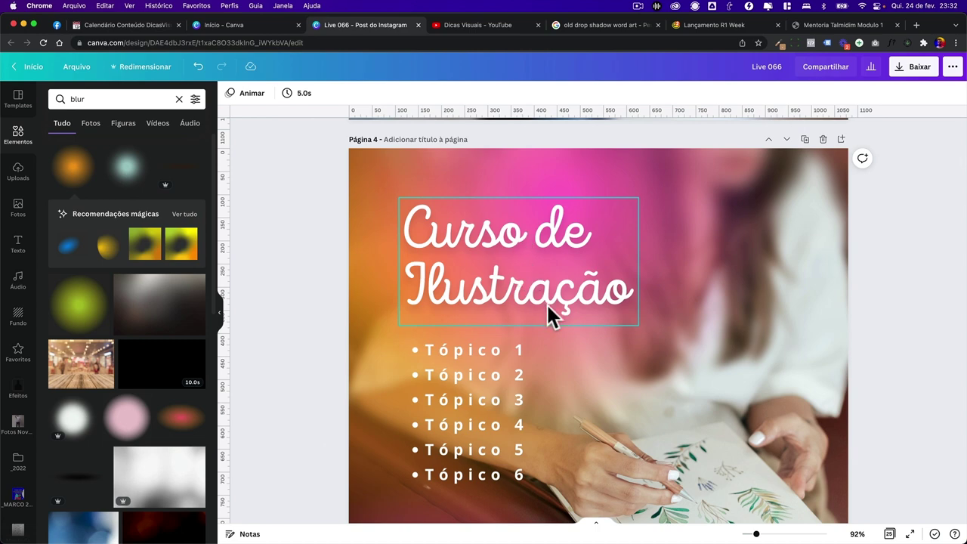
{"action": "scroll", "coordinate": [546, 303], "scroll_direction": "down", "scroll_amount": 5, "text": "ctrl"}
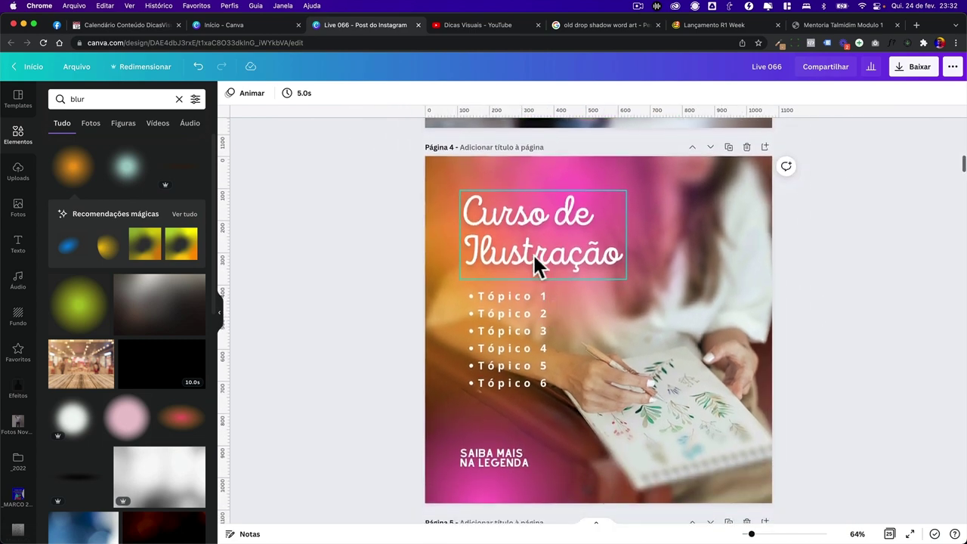
{"action": "left_click", "coordinate": [823, 330]}
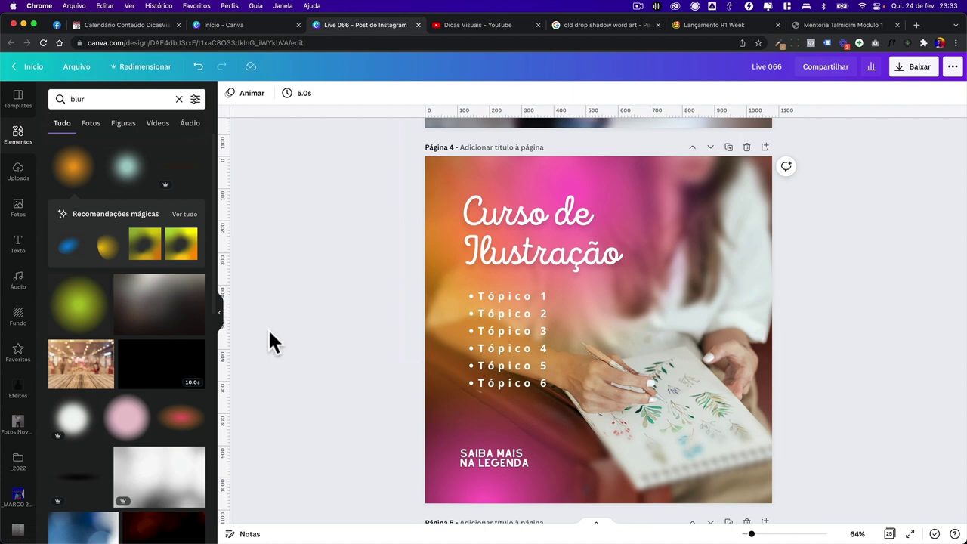
{"action": "scroll", "coordinate": [298, 326], "scroll_direction": "down", "scroll_amount": 10}
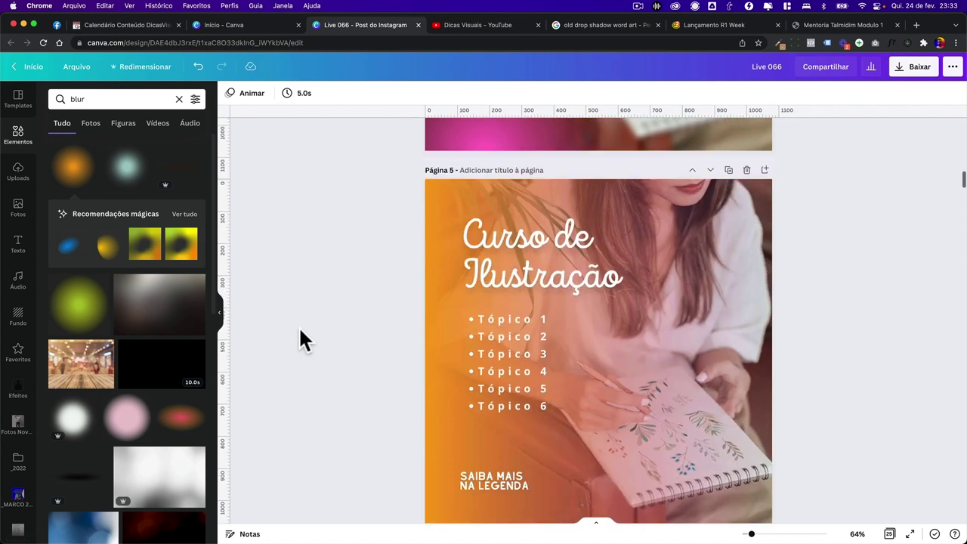
{"action": "scroll", "coordinate": [299, 326], "scroll_direction": "down", "scroll_amount": 5}
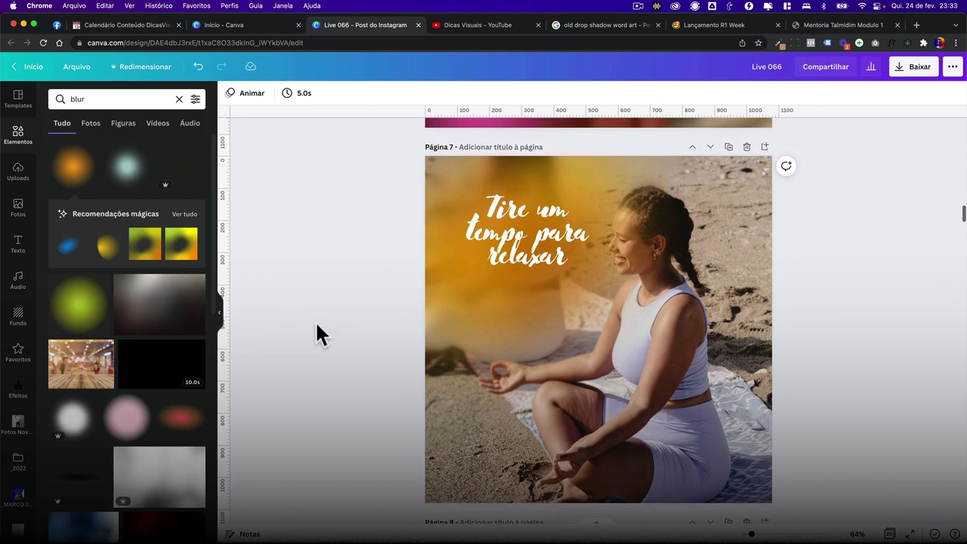
Examine the blurred orange overlay image behind the page 7 title, moving it aside and back, and check its Desfoque adjustment
{"action": "left_click", "coordinate": [521, 302]}
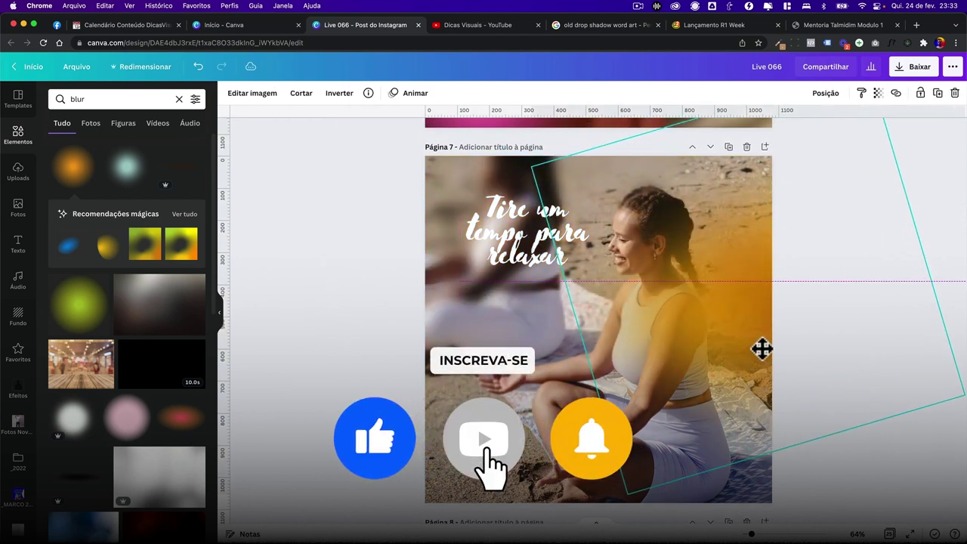
{"action": "left_click", "coordinate": [484, 254]}
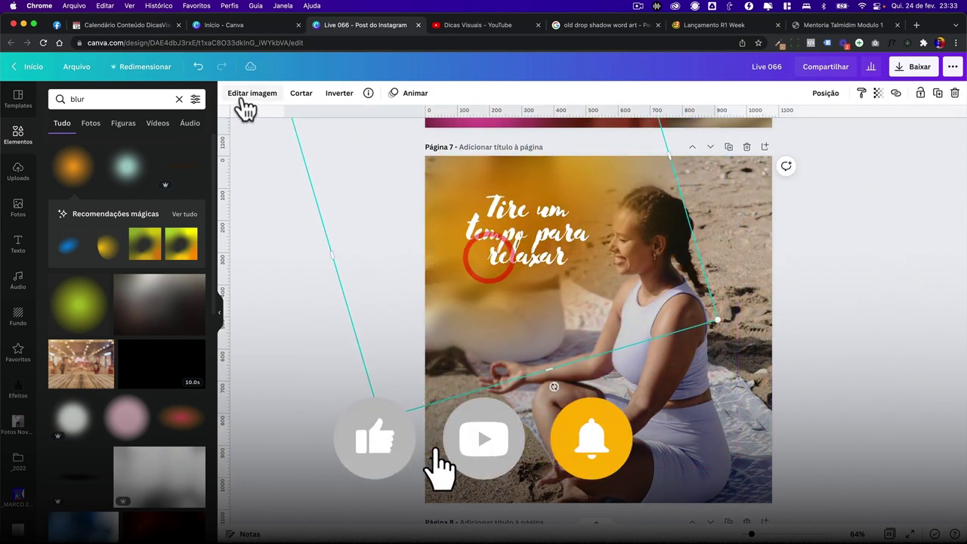
{"action": "left_click", "coordinate": [244, 95]}
{"action": "left_click", "coordinate": [185, 288]}
{"action": "mouse_move", "coordinate": [169, 255]}
{"action": "left_mouse_down"}
{"action": "mouse_move", "coordinate": [126, 255]}
{"action": "mouse_move", "coordinate": [183, 259]}
{"action": "mouse_move", "coordinate": [175, 259]}
{"action": "left_mouse_up"}
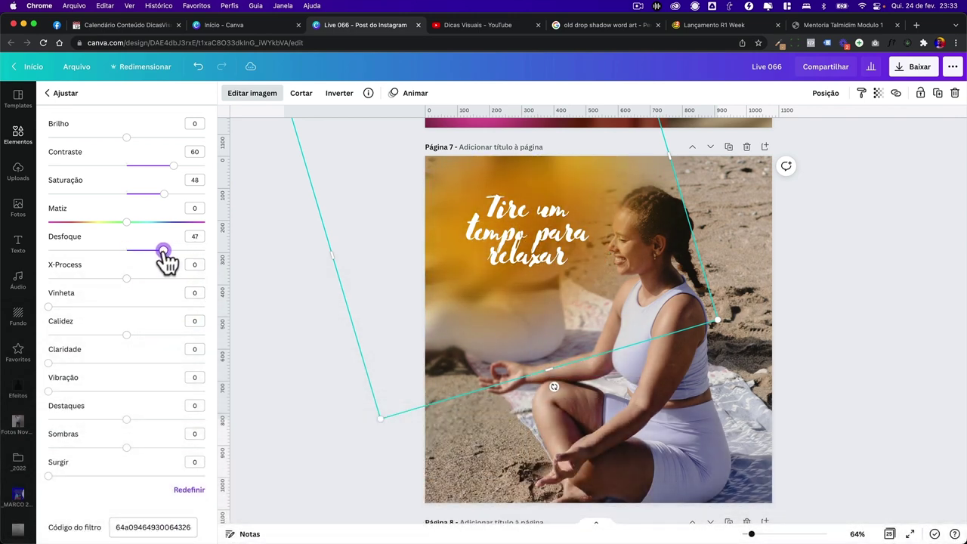
{"action": "left_click", "coordinate": [245, 260]}
{"action": "left_click", "coordinate": [486, 243]}
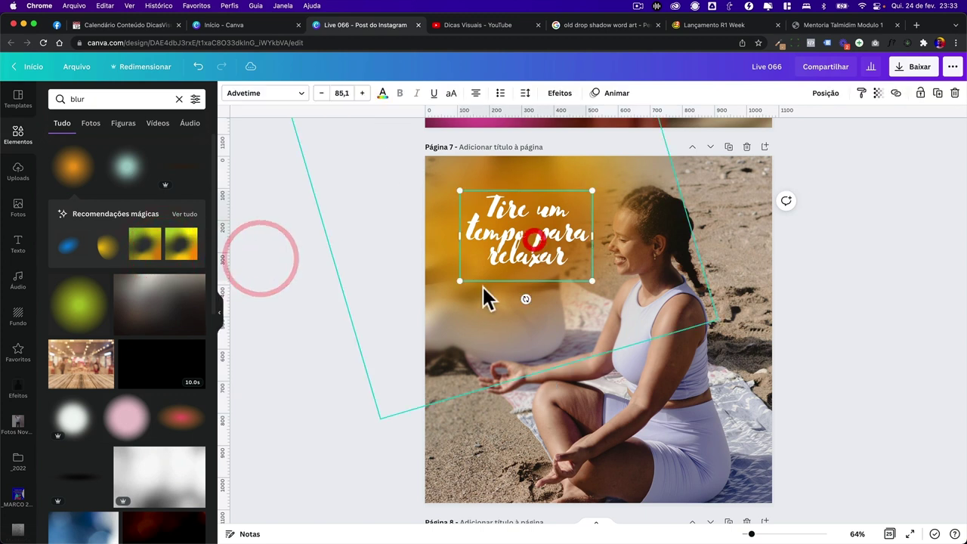
{"action": "left_click", "coordinate": [335, 348]}
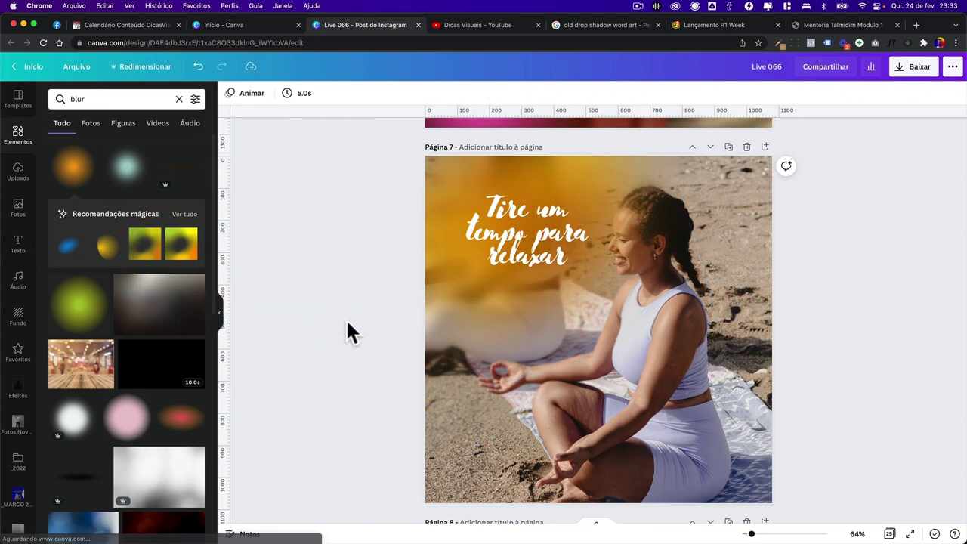
Try the Flutuante effect on the "Tire um tempo para relaxar" title with Intensidade 94 and inspect it up close
{"action": "left_click", "coordinate": [558, 240]}
{"action": "left_click", "coordinate": [560, 93]}
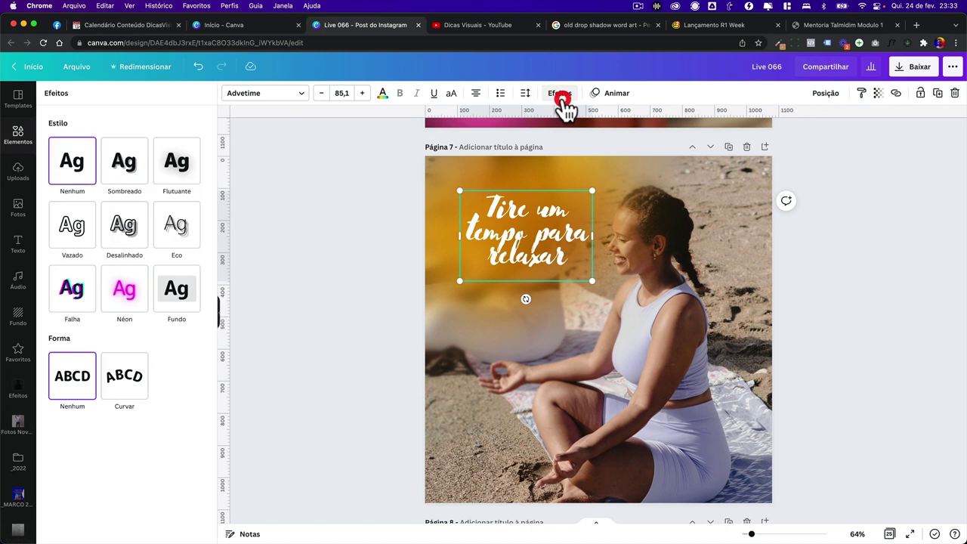
{"action": "left_click", "coordinate": [169, 182]}
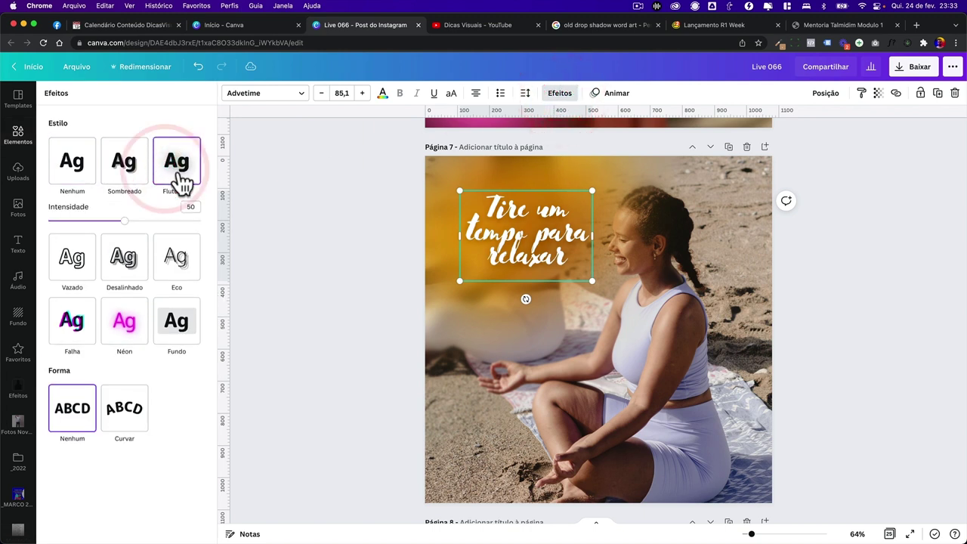
{"action": "left_click_drag", "start_coordinate": [125, 221], "coordinate": [176, 222]}
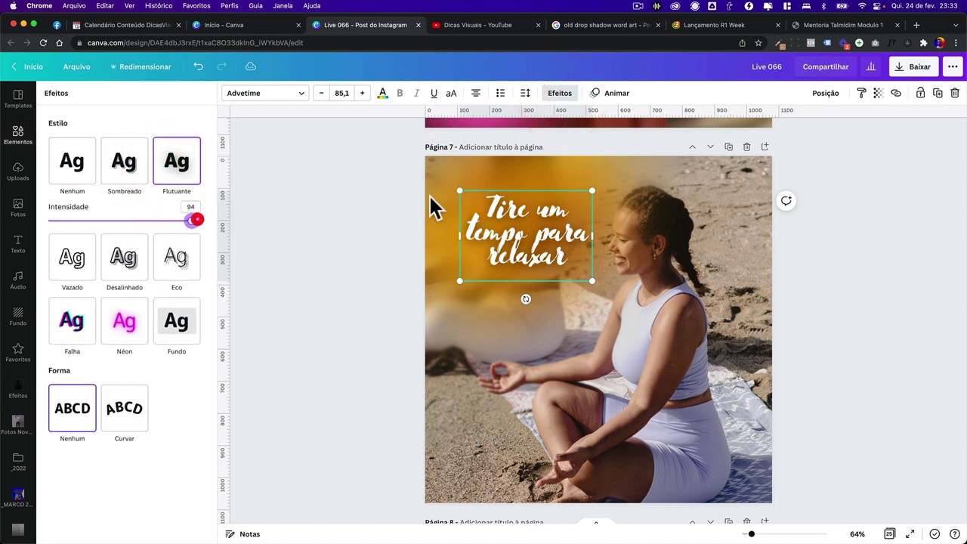
{"action": "scroll", "coordinate": [508, 212], "scroll_direction": "up", "scroll_amount": 5}
{"action": "scroll", "coordinate": [508, 212], "scroll_direction": "up", "scroll_amount": 1}
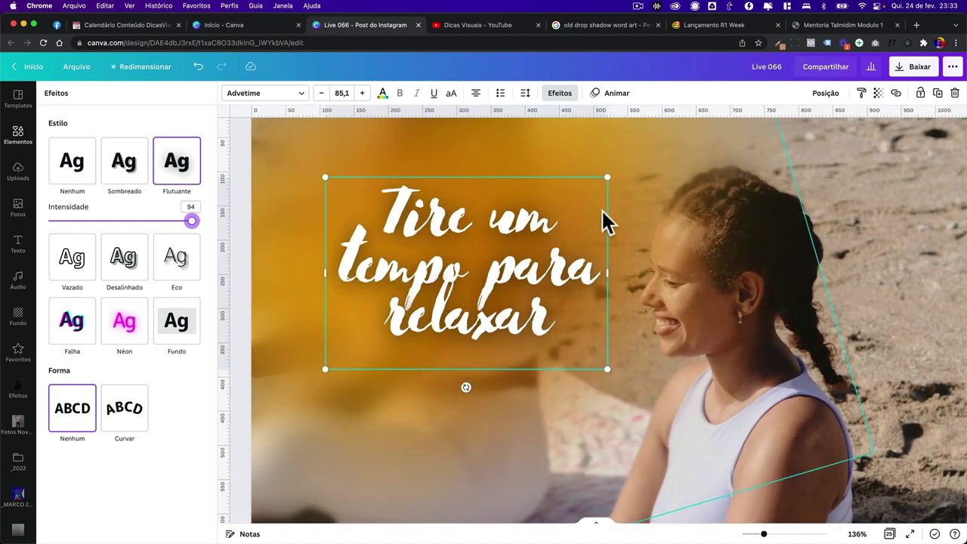
{"action": "scroll", "coordinate": [606, 238], "scroll_direction": "down", "scroll_amount": 5}
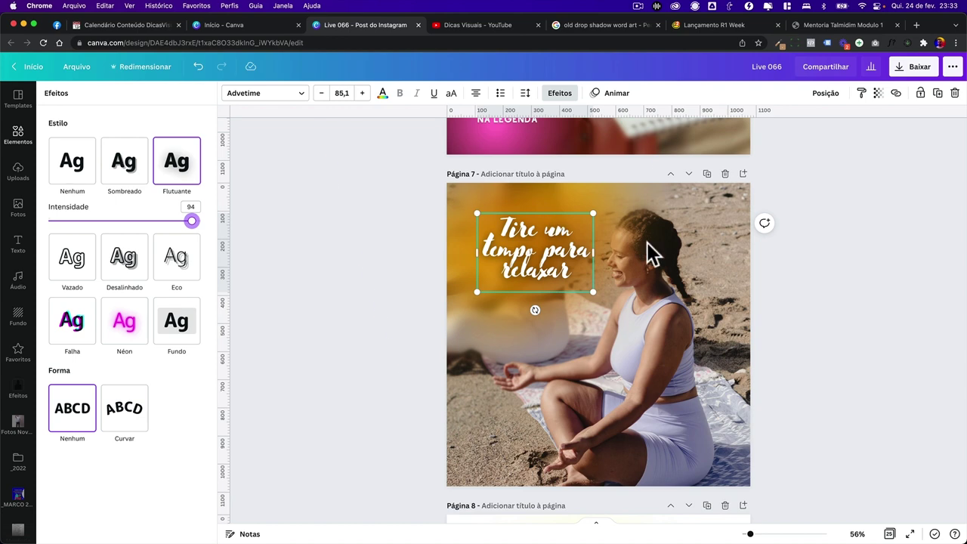
{"action": "scroll", "coordinate": [564, 240], "scroll_direction": "up", "scroll_amount": 3}
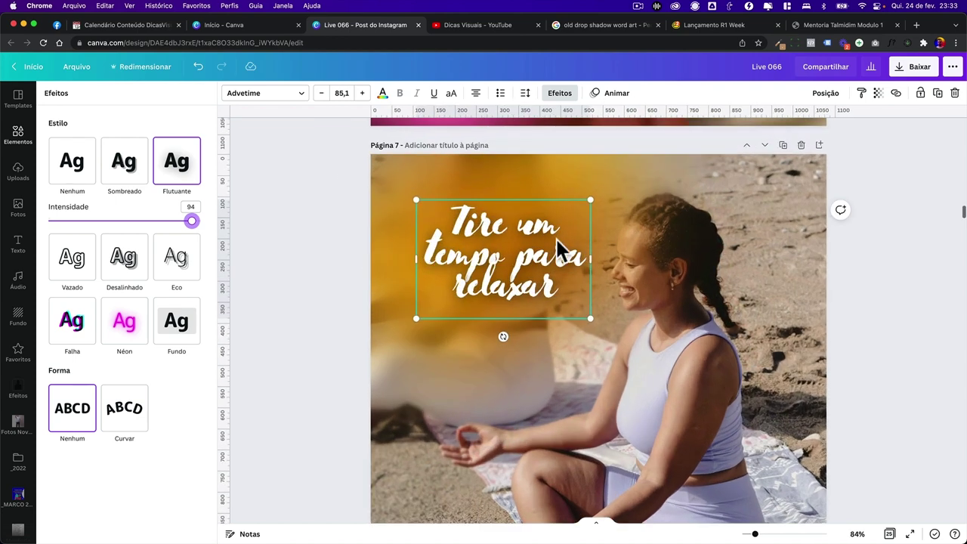
Apply a black Sombreado effect to the "Tire um tempo para relaxar" title with Direção -51, Desfoque 81 and Transparência 19
{"action": "left_click", "coordinate": [141, 180]}
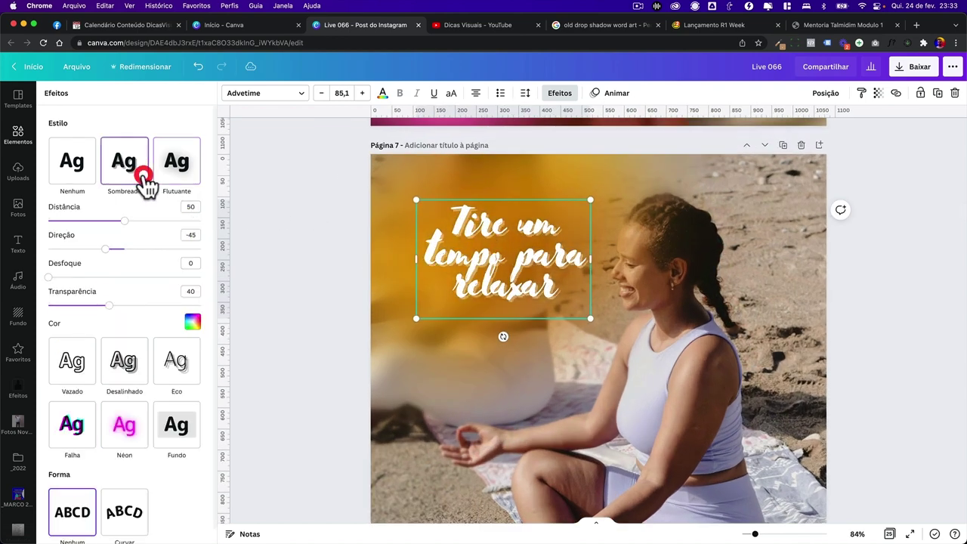
{"action": "left_click_drag", "start_coordinate": [123, 250], "coordinate": [99, 249]}
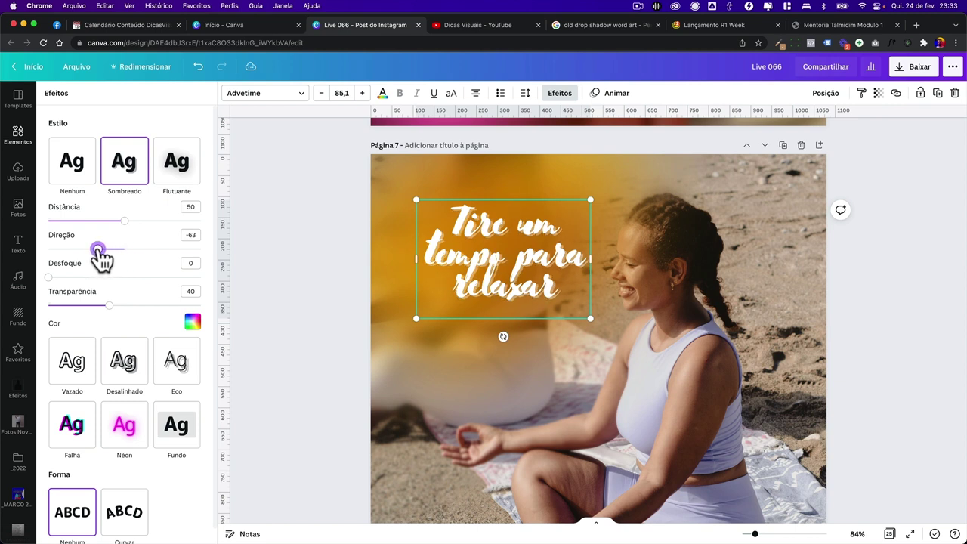
{"action": "left_click", "coordinate": [191, 323]}
{"action": "left_click", "coordinate": [86, 366]}
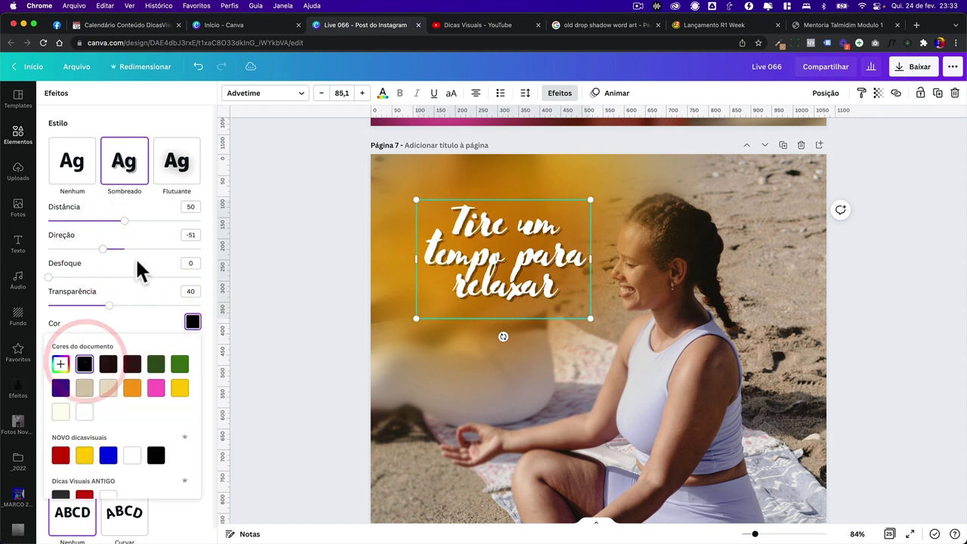
{"action": "left_click_drag", "start_coordinate": [78, 278], "coordinate": [96, 277]}
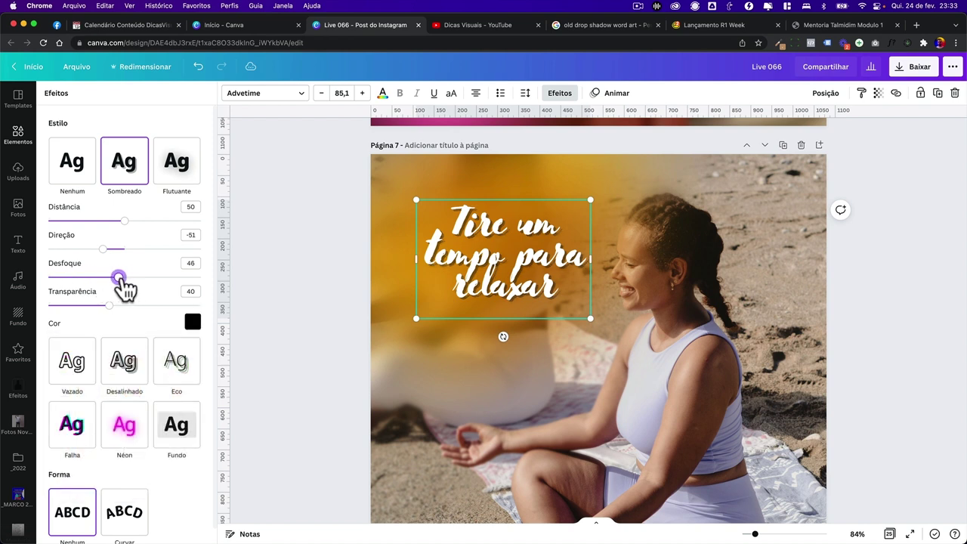
{"action": "left_click_drag", "start_coordinate": [109, 305], "coordinate": [83, 306]}
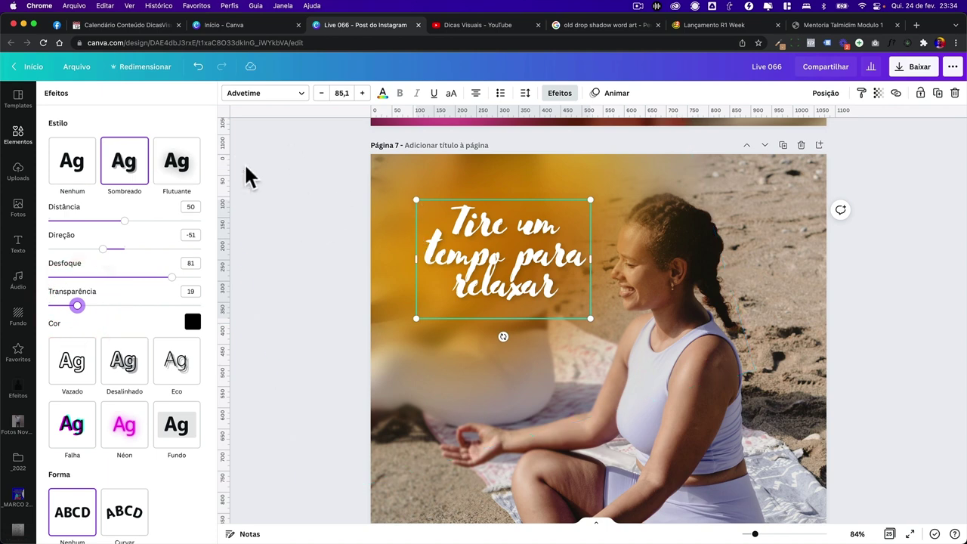
{"action": "left_click", "coordinate": [303, 157]}
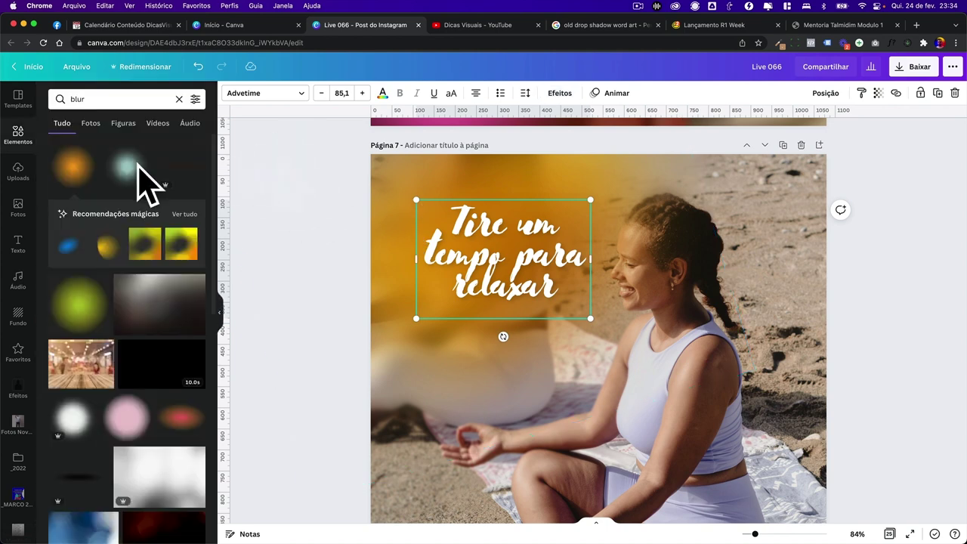
Try an orange blur element from the search results on page 7, move it over the woman, and delete it
{"action": "left_click", "coordinate": [79, 186]}
{"action": "left_click_drag", "start_coordinate": [519, 287], "coordinate": [761, 357]}
{"action": "key", "text": "Delete"}
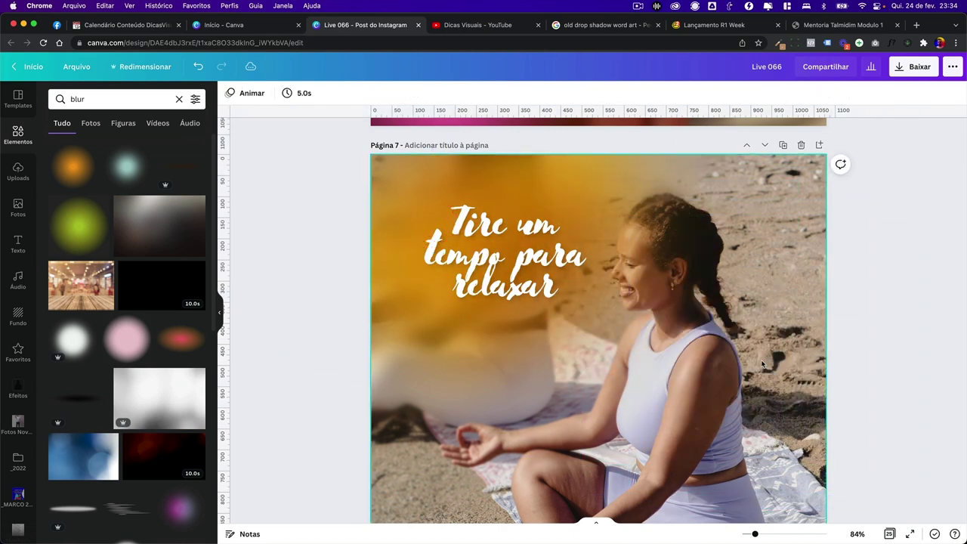
Increase the "Tire um tempo para relaxar" shadow's Distância to 100, trying other directions before returning Direção to -51
{"action": "left_click", "coordinate": [505, 255]}
{"action": "left_click", "coordinate": [568, 97]}
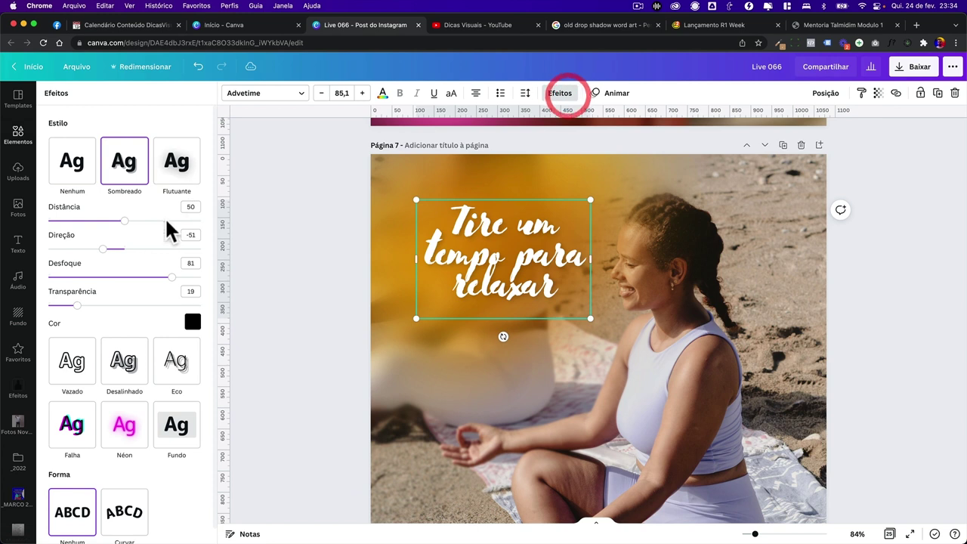
{"action": "left_click_drag", "start_coordinate": [130, 248], "coordinate": [231, 223]}
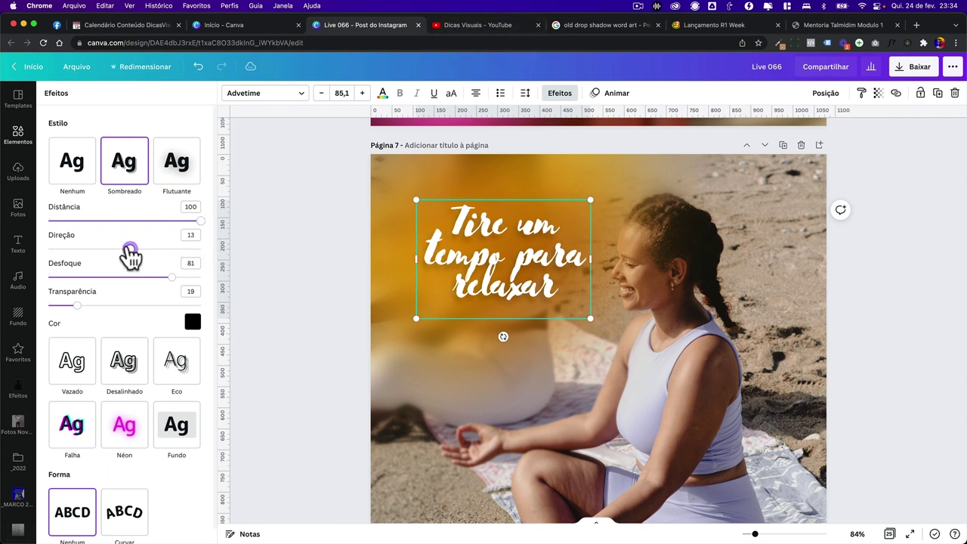
{"action": "left_click", "coordinate": [103, 249]}
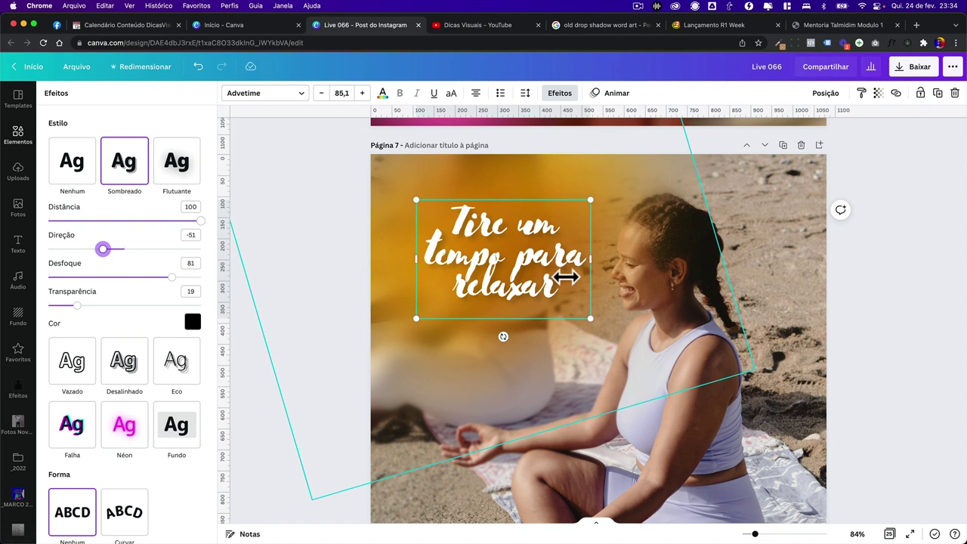
Recolor the title's shadow to dark brown #623F05, based on the sampled orange background, set Transparência to 28, and deselect the title
{"action": "left_click", "coordinate": [192, 322]}
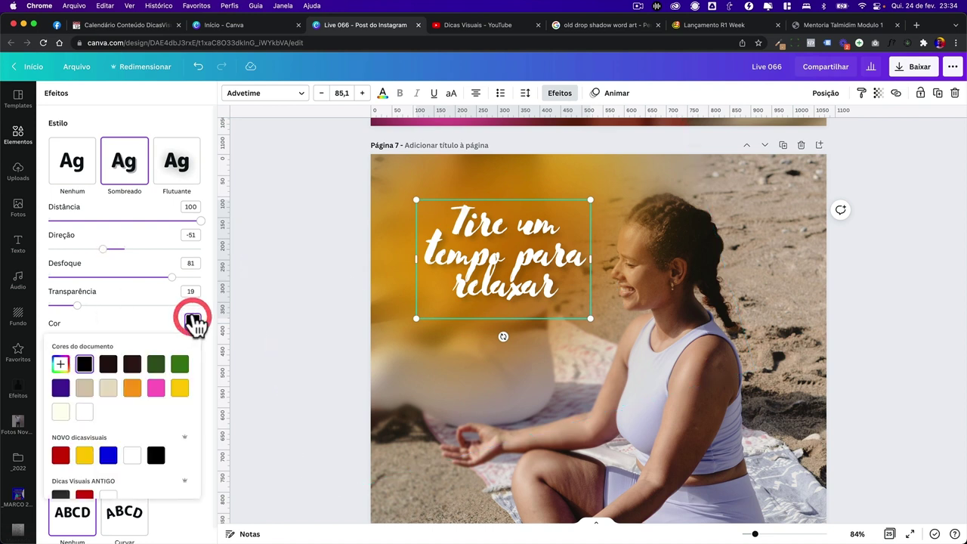
{"action": "left_click", "coordinate": [61, 366]}
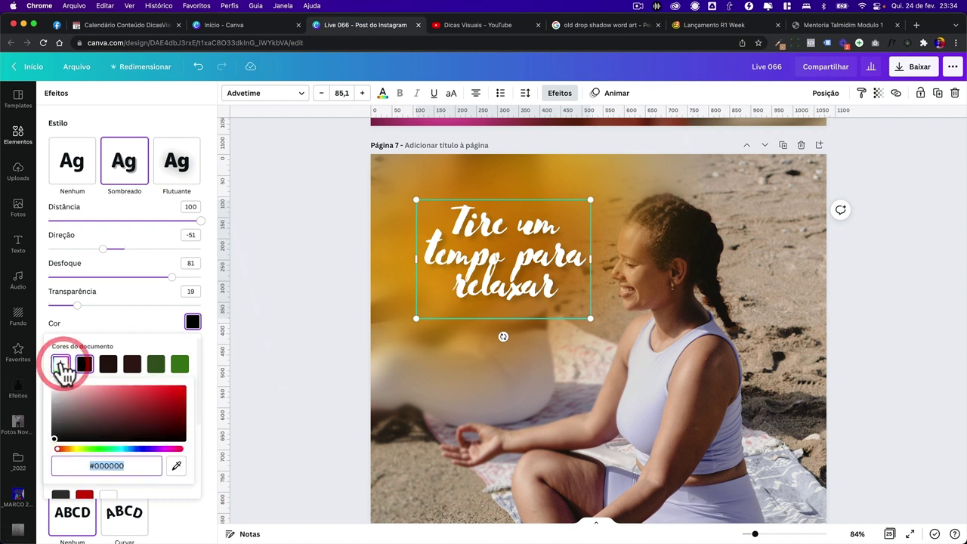
{"action": "left_click", "coordinate": [177, 467]}
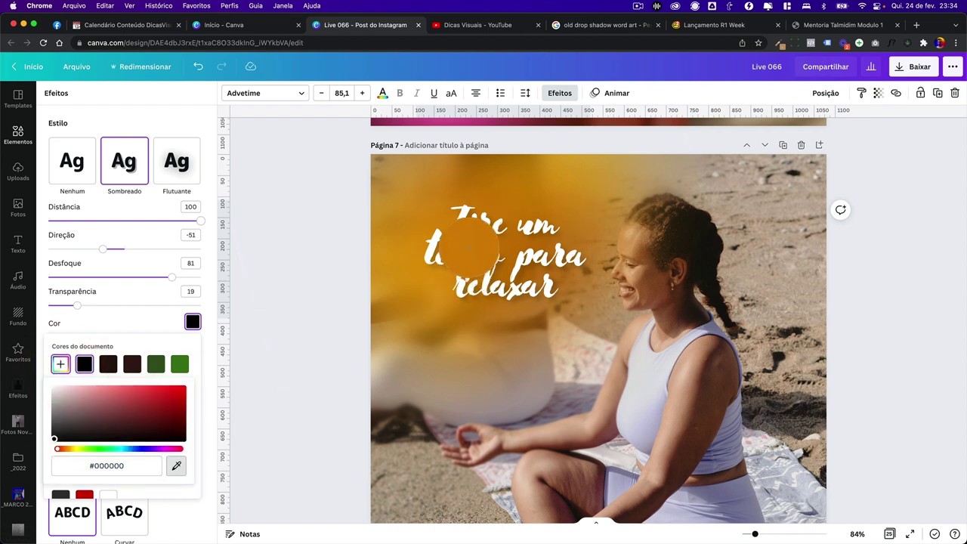
{"action": "left_click", "coordinate": [468, 247]}
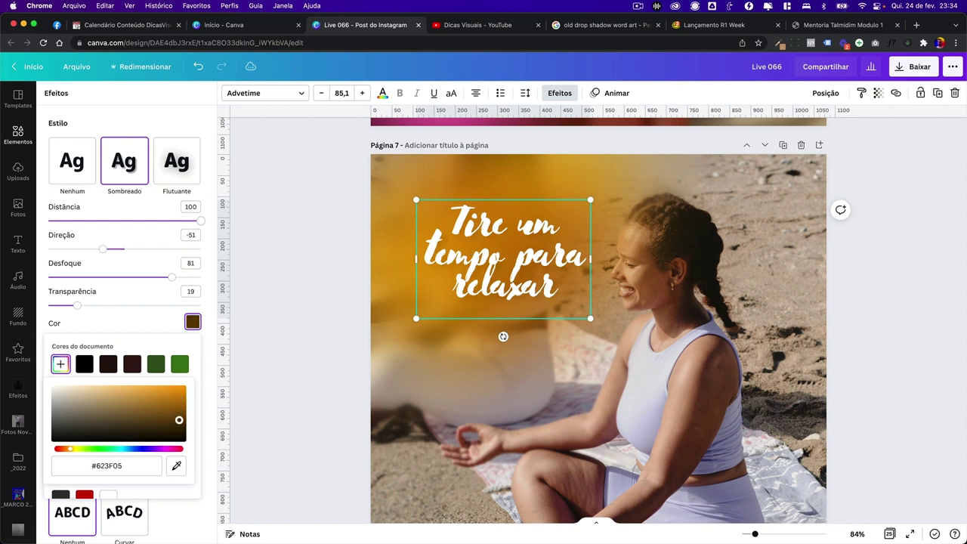
{"action": "left_click", "coordinate": [98, 318]}
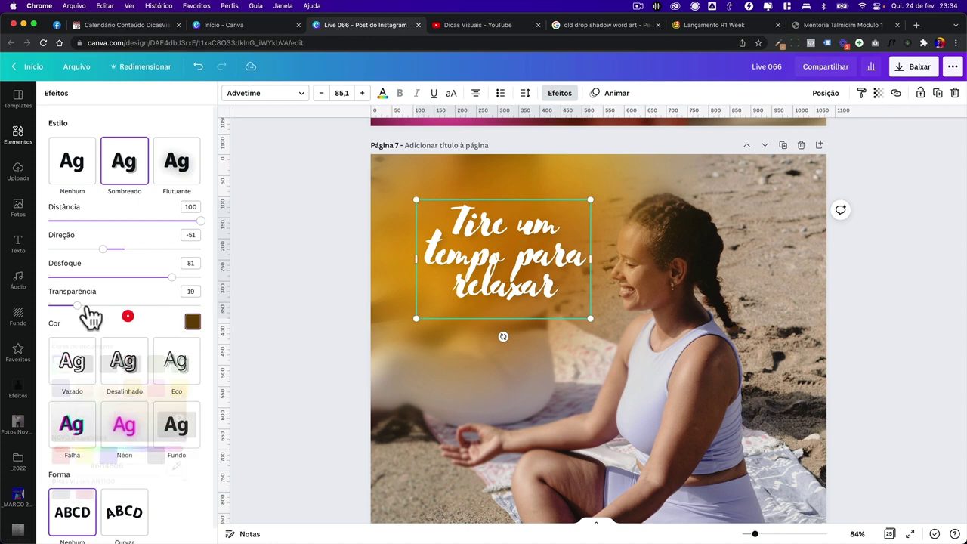
{"action": "left_click_drag", "start_coordinate": [77, 305], "coordinate": [89, 307]}
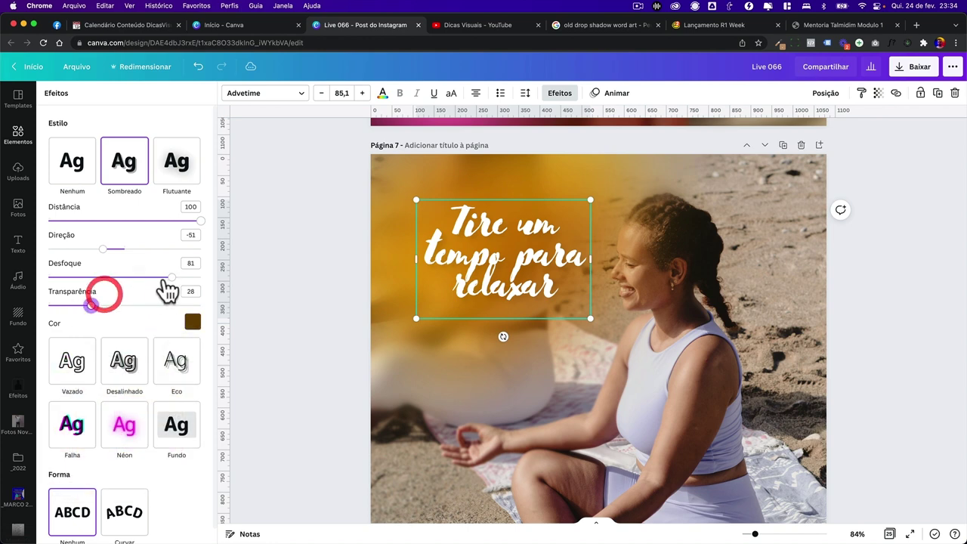
{"action": "left_click", "coordinate": [227, 280]}
{"action": "left_click", "coordinate": [316, 286]}
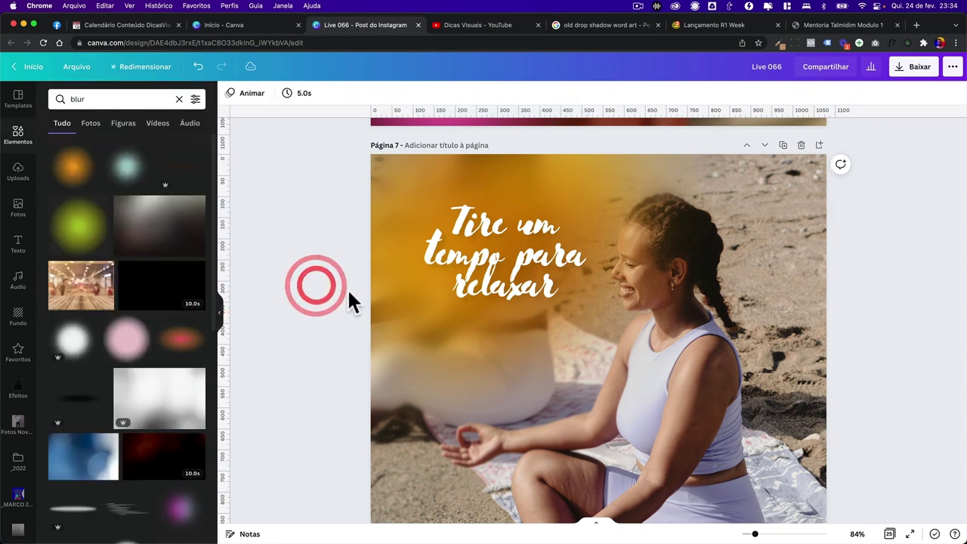
Review the whole page 7 design with its soft brown title shadow at a smaller scale
{"action": "scroll", "coordinate": [350, 300], "scroll_direction": "down", "scroll_amount": 2}
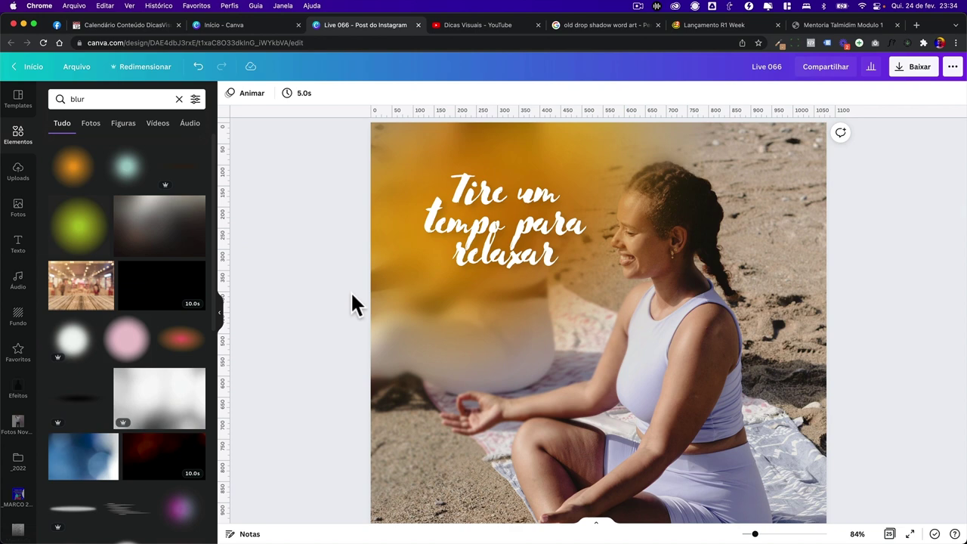
{"action": "scroll", "coordinate": [351, 291], "scroll_direction": "down", "scroll_amount": 2}
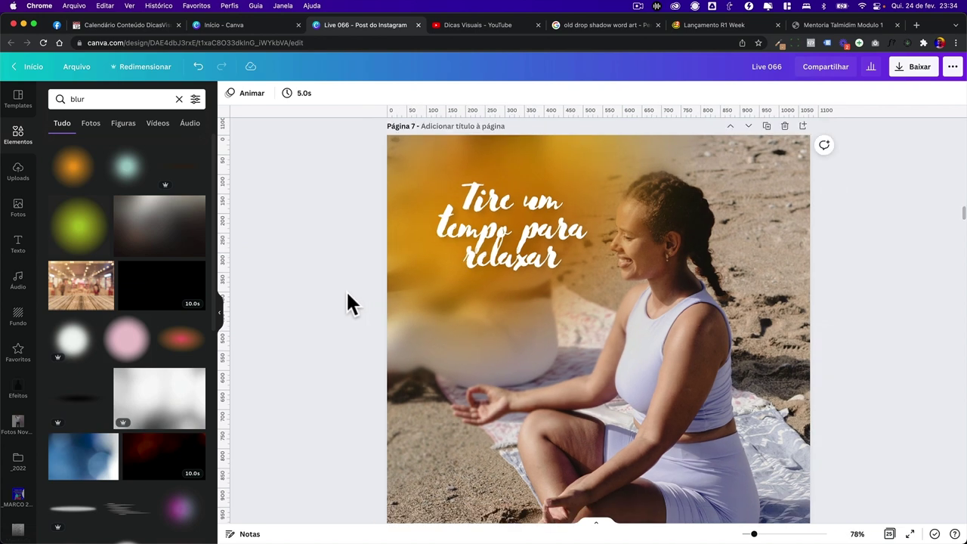
{"action": "left_click", "coordinate": [477, 248]}
{"action": "scroll", "coordinate": [371, 288], "scroll_direction": "down", "scroll_amount": 2}
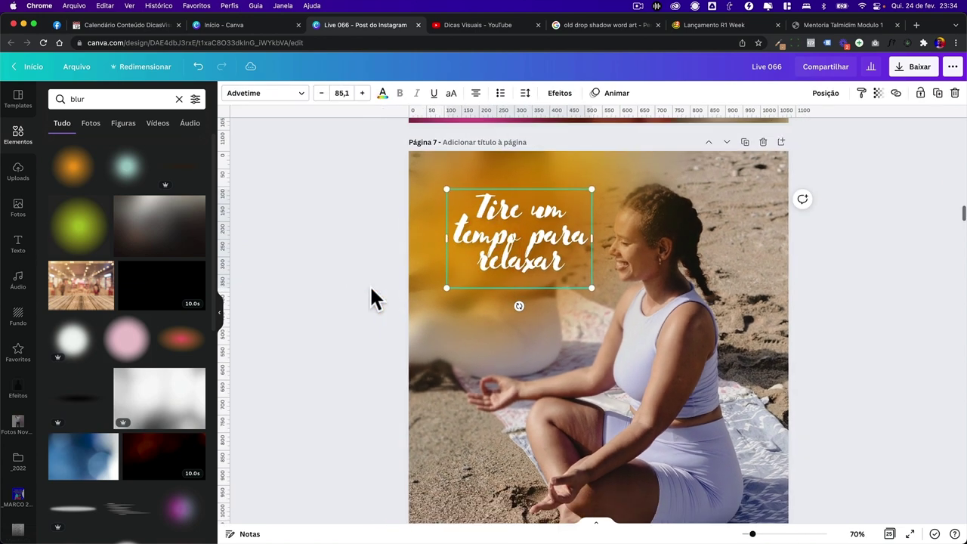
{"action": "scroll", "coordinate": [371, 289], "scroll_direction": "down", "scroll_amount": 2}
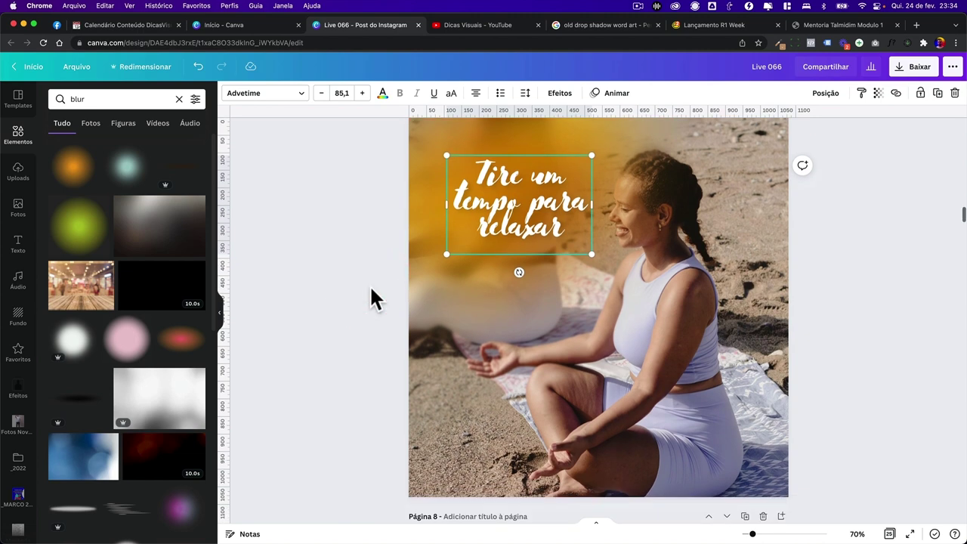
{"action": "scroll", "coordinate": [371, 289], "scroll_direction": "down", "scroll_amount": 3}
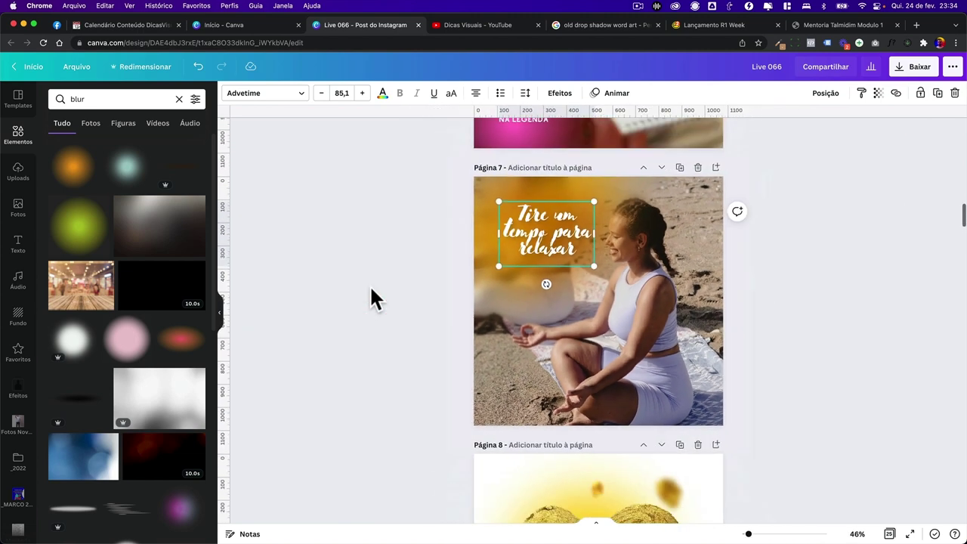
Duplicate page 9, the purple ice cream design with the "O MELHOR DO BAIRRO" title
{"action": "scroll", "coordinate": [370, 285], "scroll_direction": "down", "scroll_amount": 10}
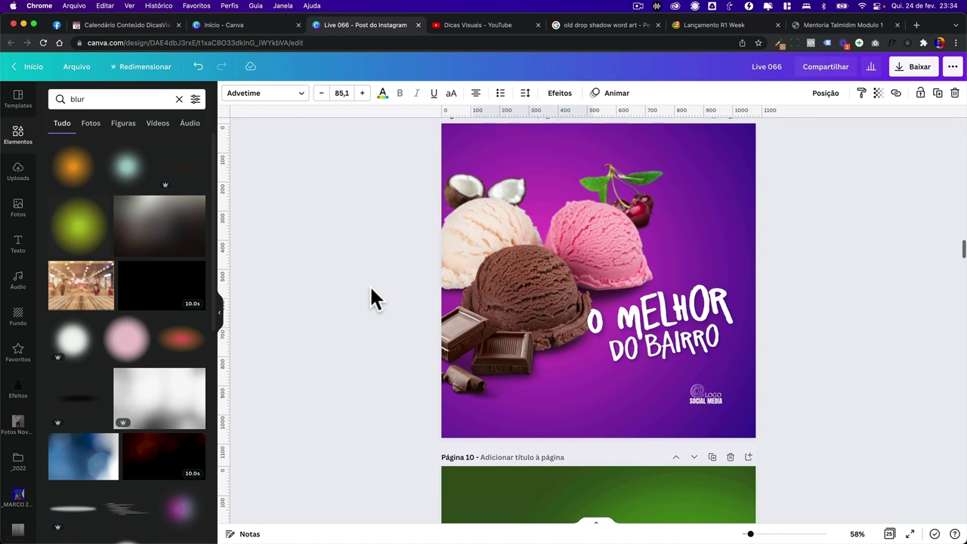
{"action": "left_click", "coordinate": [658, 338]}
{"action": "left_click", "coordinate": [670, 306]}
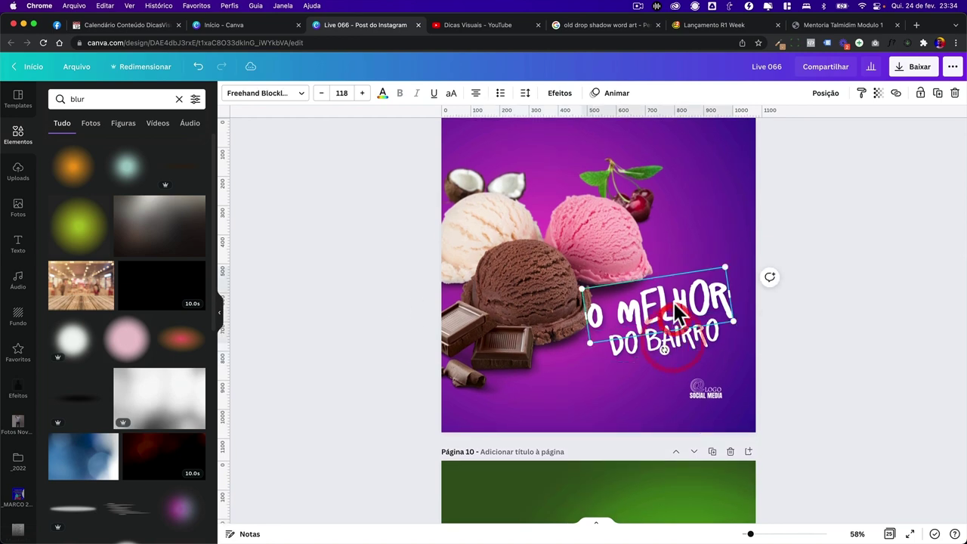
{"action": "left_click", "coordinate": [558, 94]}
{"action": "left_click", "coordinate": [342, 232]}
{"action": "scroll", "coordinate": [345, 237], "scroll_direction": "up", "scroll_amount": 2}
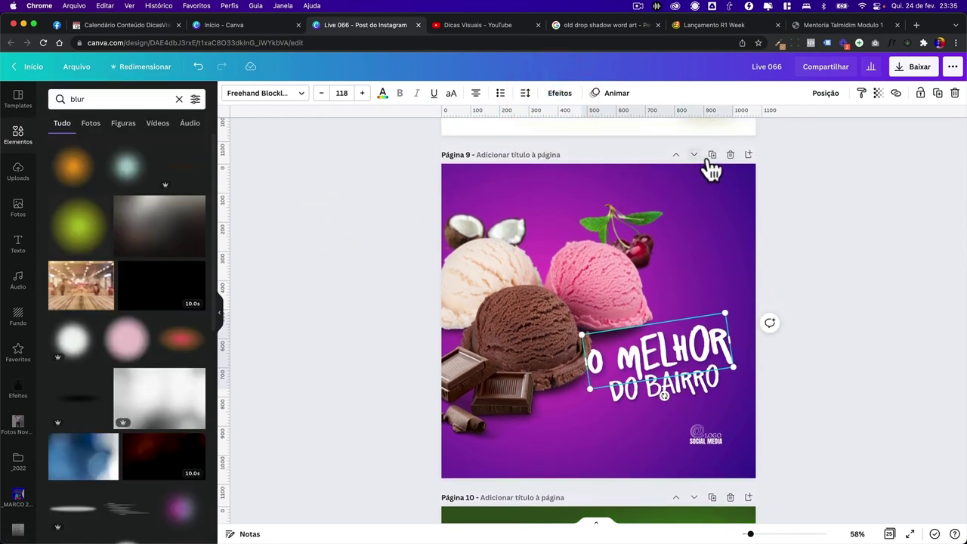
{"action": "left_click", "coordinate": [711, 156]}
Set the shadow Transparência to 100 for the "O MELHOR" and "DO BAIRRO" texts on the duplicated page 10
{"action": "scroll", "coordinate": [642, 284], "scroll_direction": "down", "scroll_amount": 2}
{"action": "left_click", "coordinate": [675, 371]}
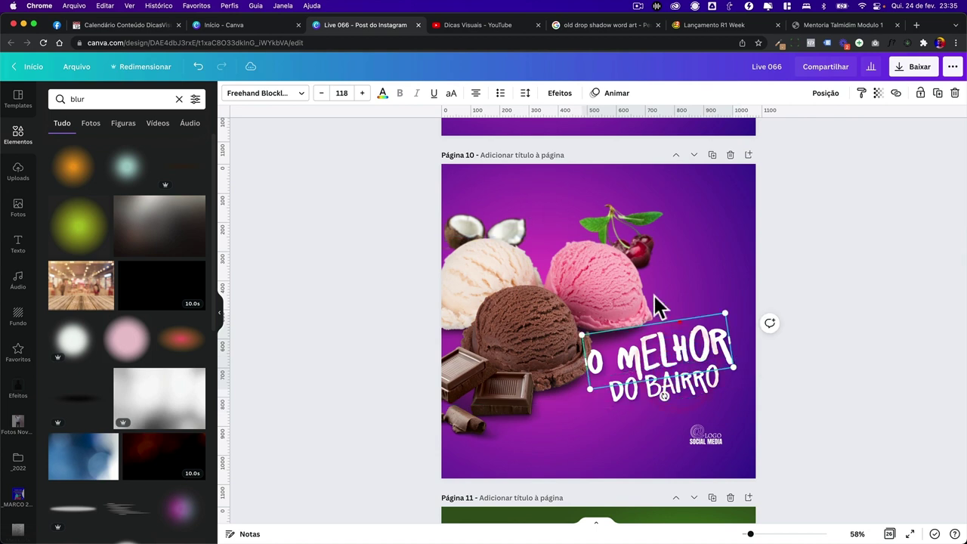
{"action": "left_click", "coordinate": [560, 94]}
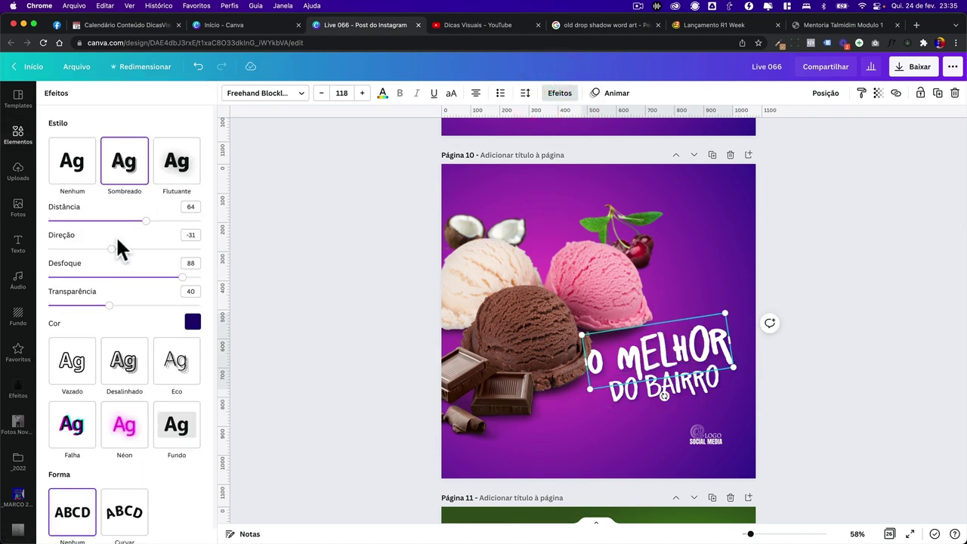
{"action": "left_click_drag", "start_coordinate": [183, 313], "coordinate": [259, 303]}
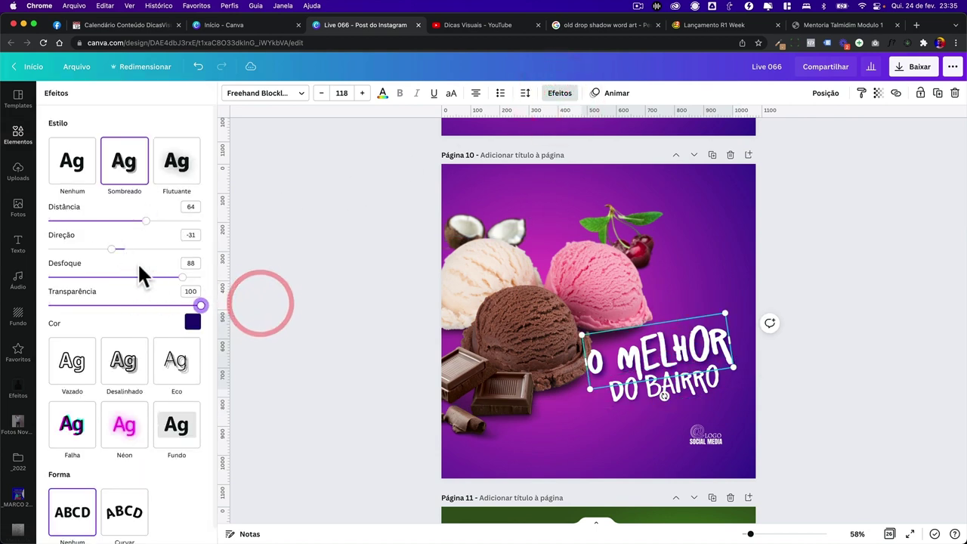
{"action": "key", "text": "super+z"}
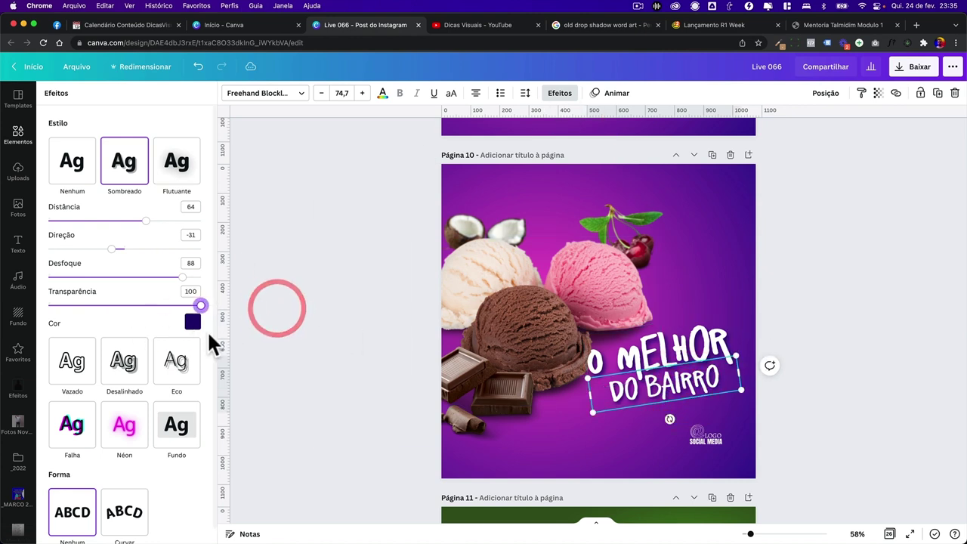
Recolor the "DO BAIRRO" shadow to the purple #571C92 sampled from the background beside the text, after trying #000000 and #2F0B9F
{"action": "left_click", "coordinate": [192, 322]}
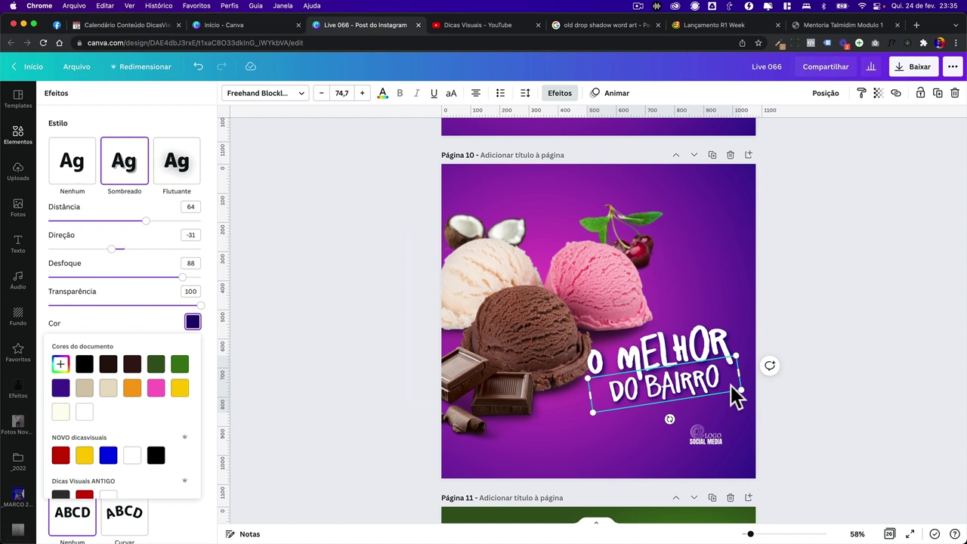
{"action": "left_click", "coordinate": [61, 364]}
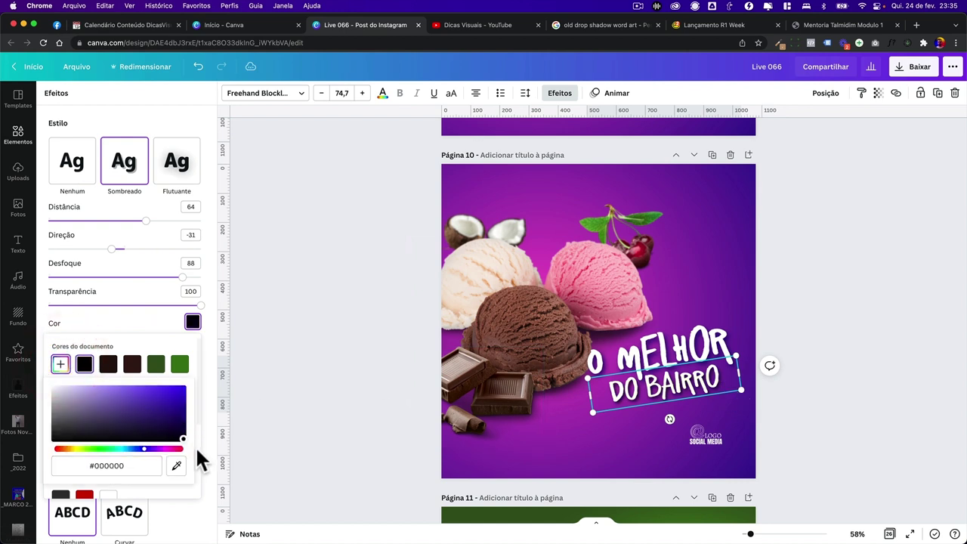
{"action": "left_click_drag", "start_coordinate": [194, 444], "coordinate": [182, 438]}
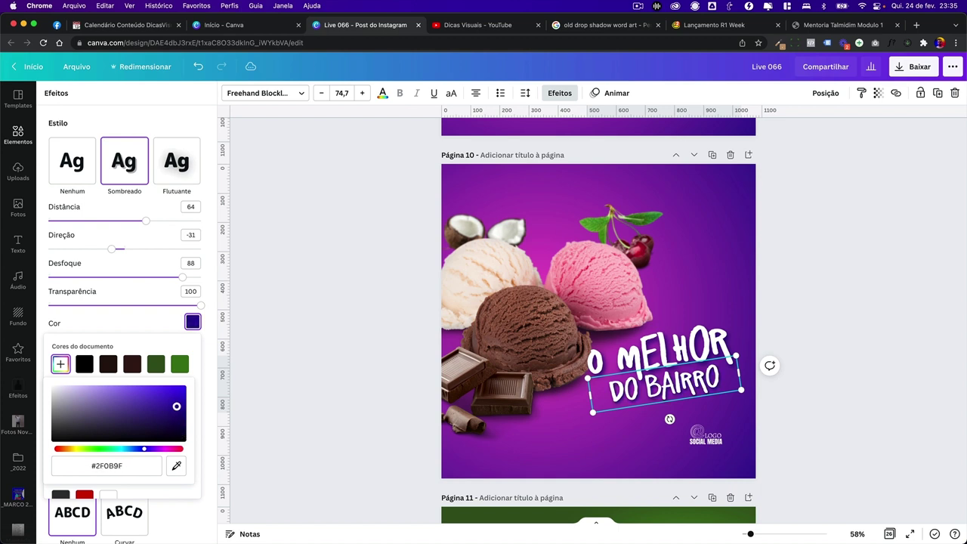
{"action": "left_click", "coordinate": [177, 465]}
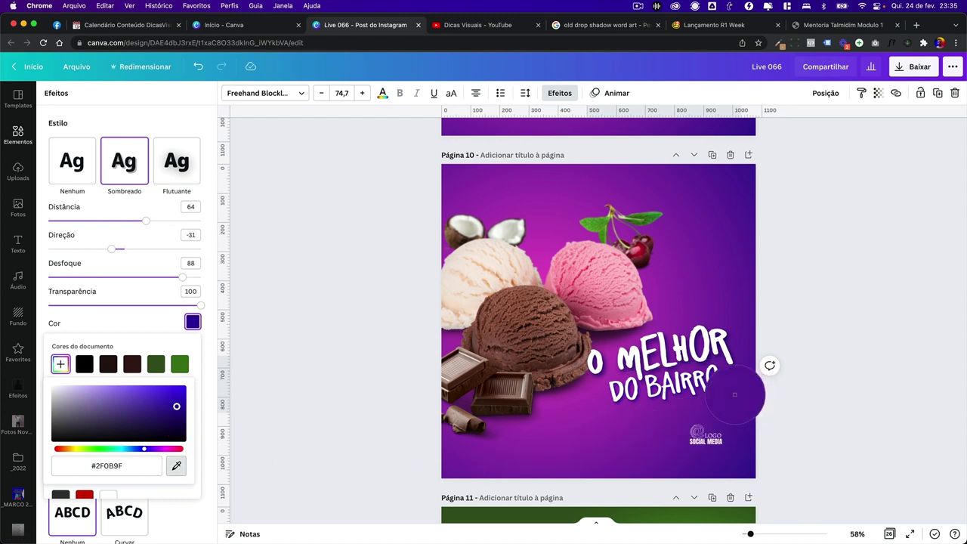
{"action": "left_click", "coordinate": [740, 402]}
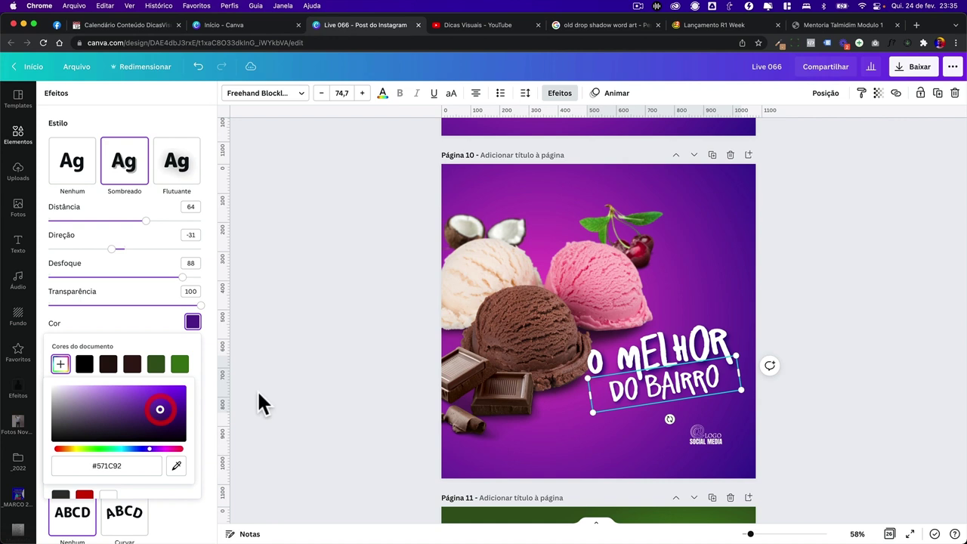
Copy the "DO BAIRRO" style onto "O MELHOR", resize that text to 108 in a wider box, and reposition it just above
{"action": "left_click", "coordinate": [862, 93]}
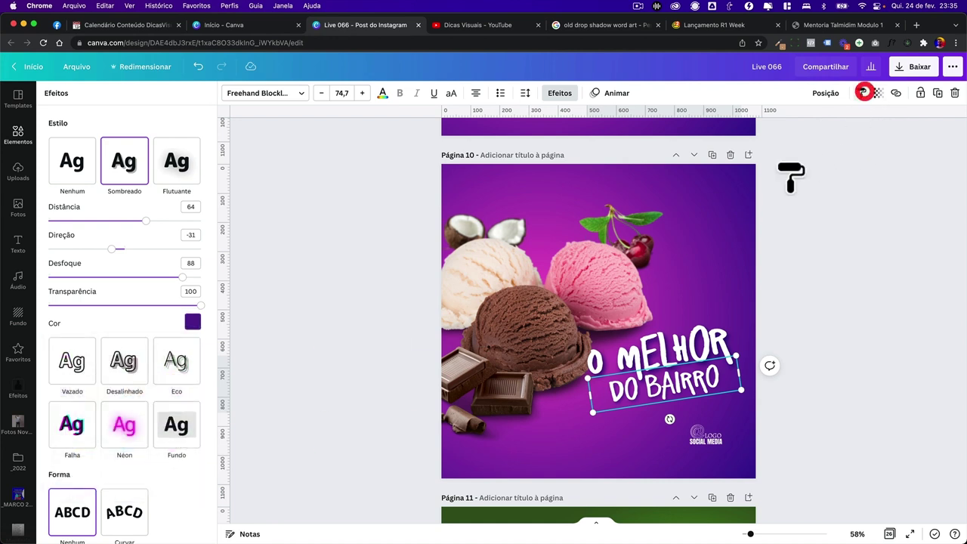
{"action": "left_click", "coordinate": [688, 339]}
{"action": "left_click_drag", "start_coordinate": [730, 349], "coordinate": [799, 368]}
{"action": "left_click", "coordinate": [715, 349]}
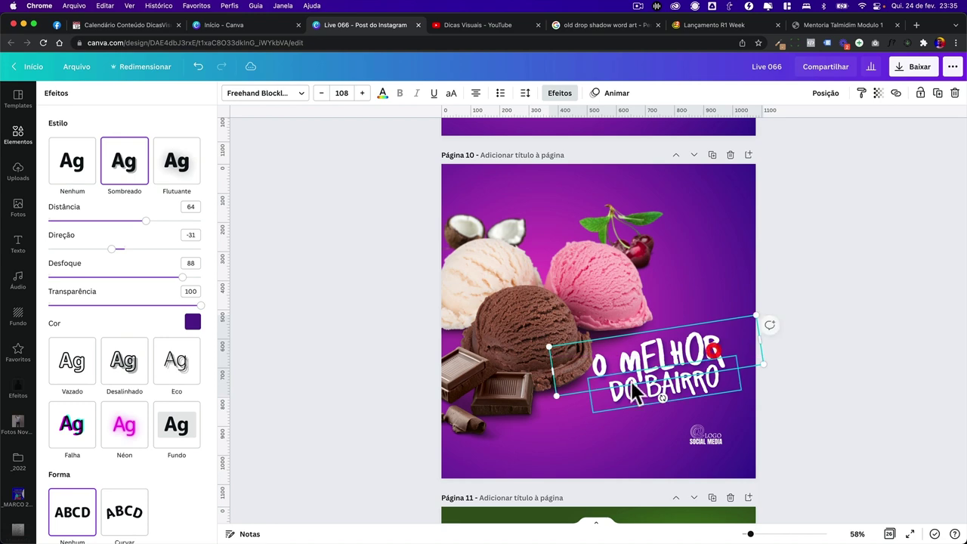
{"action": "left_click", "coordinate": [599, 319]}
{"action": "mouse_move", "coordinate": [598, 324]}
{"action": "left_mouse_down"}
{"action": "mouse_move", "coordinate": [581, 313]}
{"action": "mouse_move", "coordinate": [593, 319]}
{"action": "left_mouse_up"}
{"action": "key", "text": "super+z"}
Examine the shadow, blur and glow examples on the pages from 11 through 26
{"action": "scroll", "coordinate": [518, 382], "scroll_direction": "down", "scroll_amount": 10}
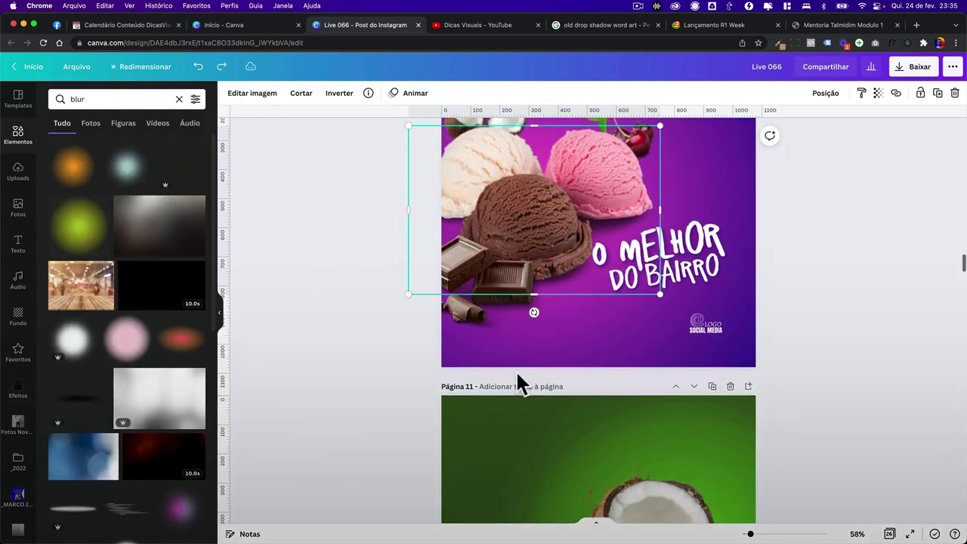
{"action": "scroll", "coordinate": [517, 372], "scroll_direction": "down", "scroll_amount": 20}
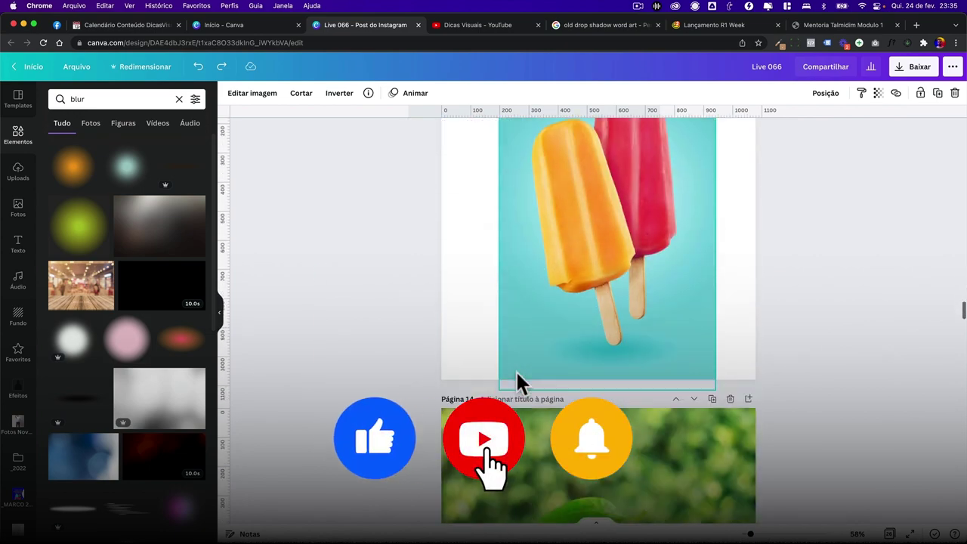
{"action": "scroll", "coordinate": [516, 370], "scroll_direction": "down", "scroll_amount": 15}
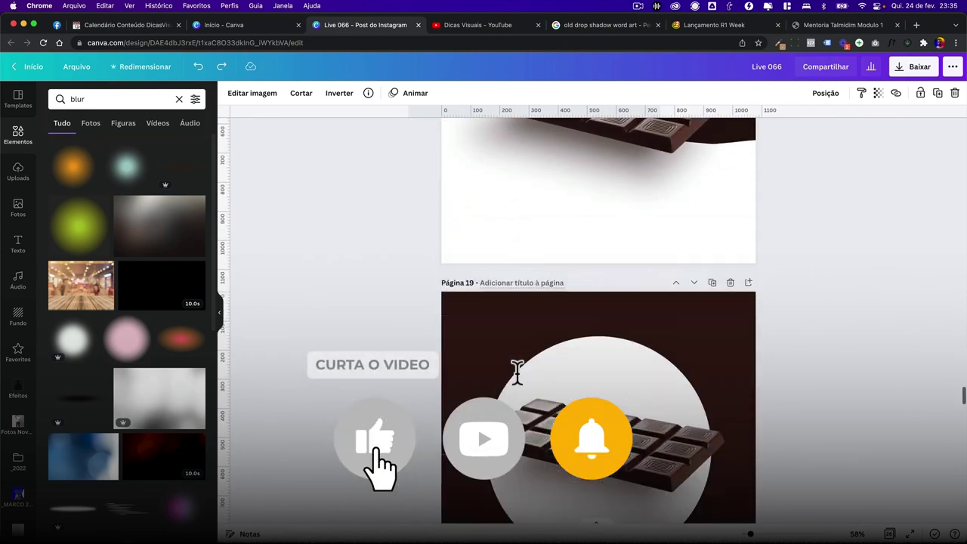
{"action": "scroll", "coordinate": [516, 371], "scroll_direction": "down", "scroll_amount": 5}
{"action": "scroll", "coordinate": [517, 374], "scroll_direction": "up", "scroll_amount": 5}
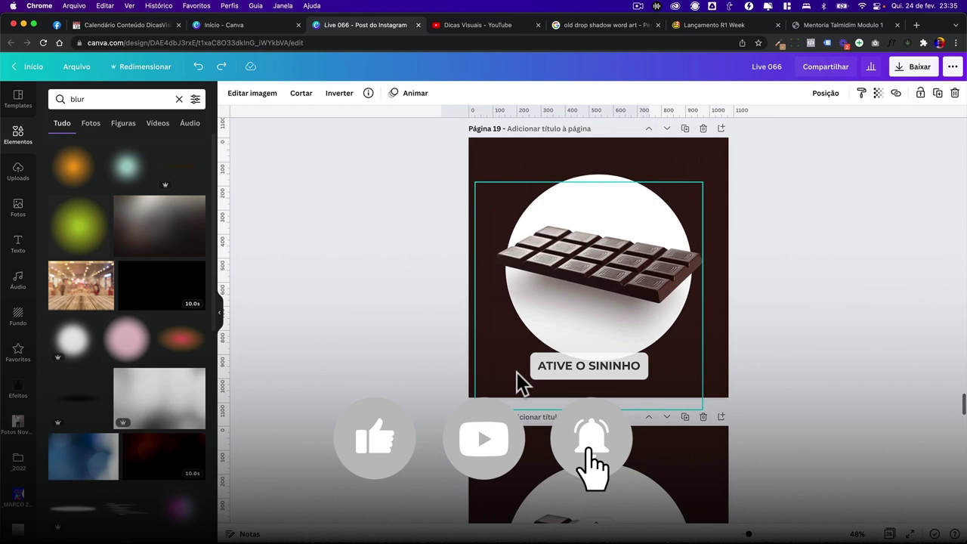
{"action": "scroll", "coordinate": [517, 374], "scroll_direction": "down", "scroll_amount": 8}
{"action": "scroll", "coordinate": [517, 376], "scroll_direction": "down", "scroll_amount": 10}
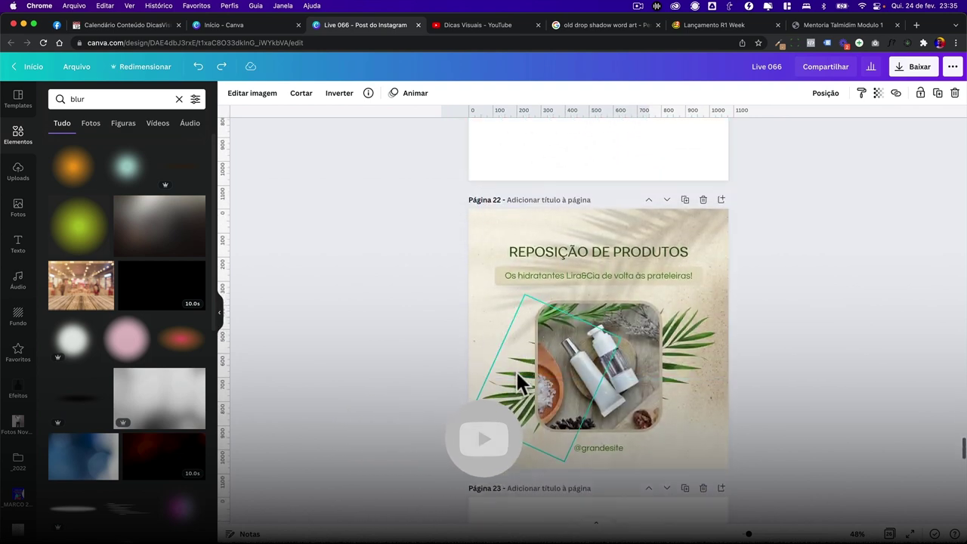
{"action": "scroll", "coordinate": [517, 382], "scroll_direction": "down", "scroll_amount": 10}
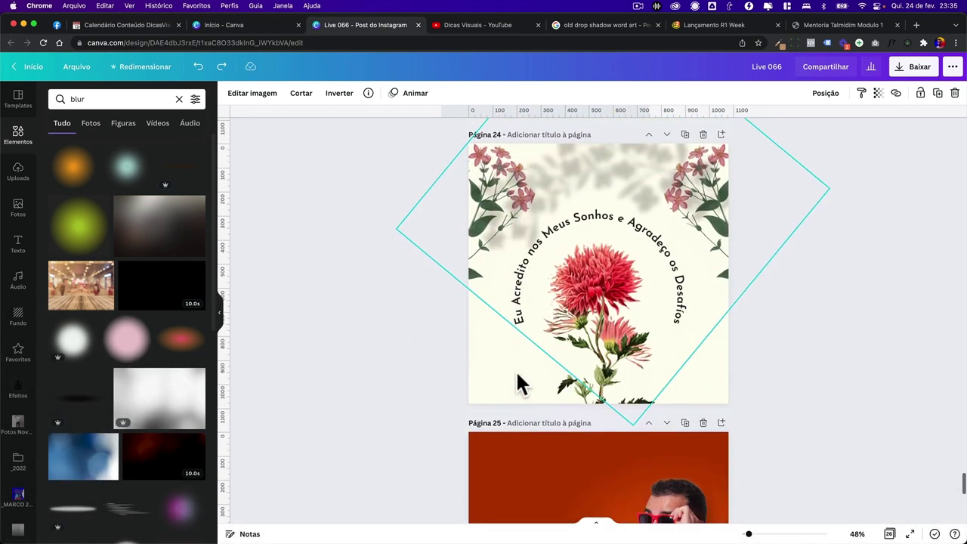
{"action": "scroll", "coordinate": [587, 369], "scroll_direction": "down", "scroll_amount": 3}
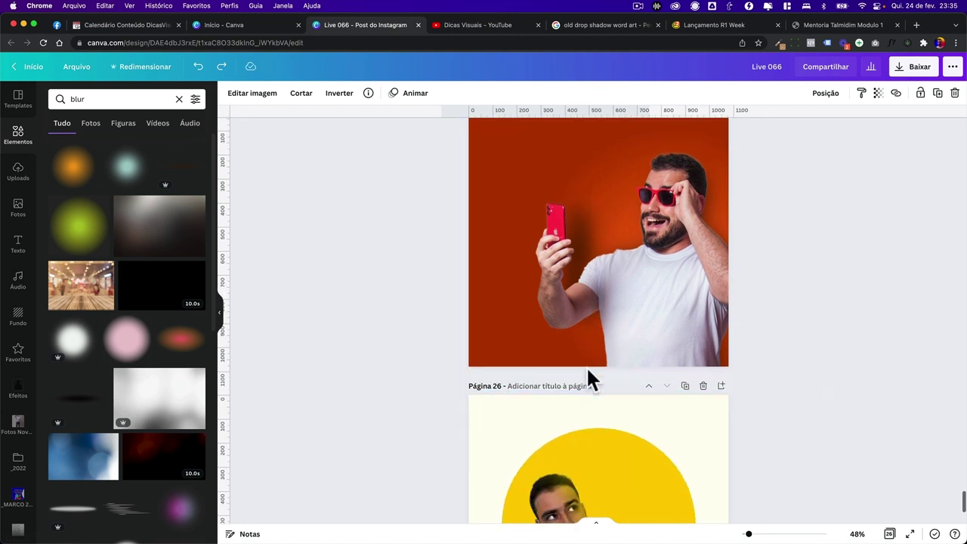
Try moving the man's photo aside on page 25, undo the move, and open and leave the glowing background's crop view
{"action": "left_click", "coordinate": [604, 317]}
{"action": "scroll", "coordinate": [612, 329], "scroll_direction": "up", "scroll_amount": 2}
{"action": "left_click_drag", "start_coordinate": [620, 335], "coordinate": [441, 317]}
{"action": "key", "text": "ctrl+z"}
{"action": "key", "text": "ctrl+z"}
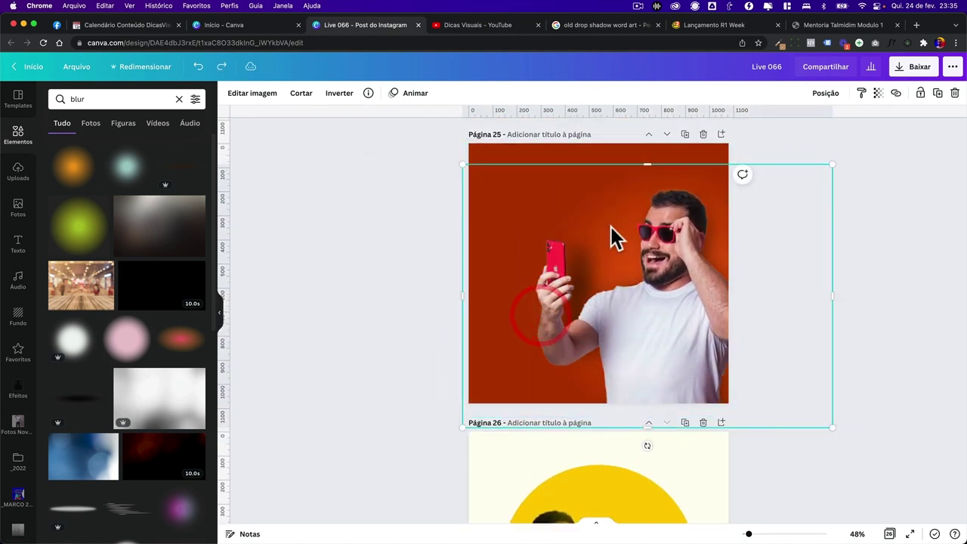
{"action": "scroll", "coordinate": [611, 231], "scroll_direction": "up", "scroll_amount": 1}
{"action": "key", "text": "ctrl+z"}
{"action": "double_click", "coordinate": [538, 181]}
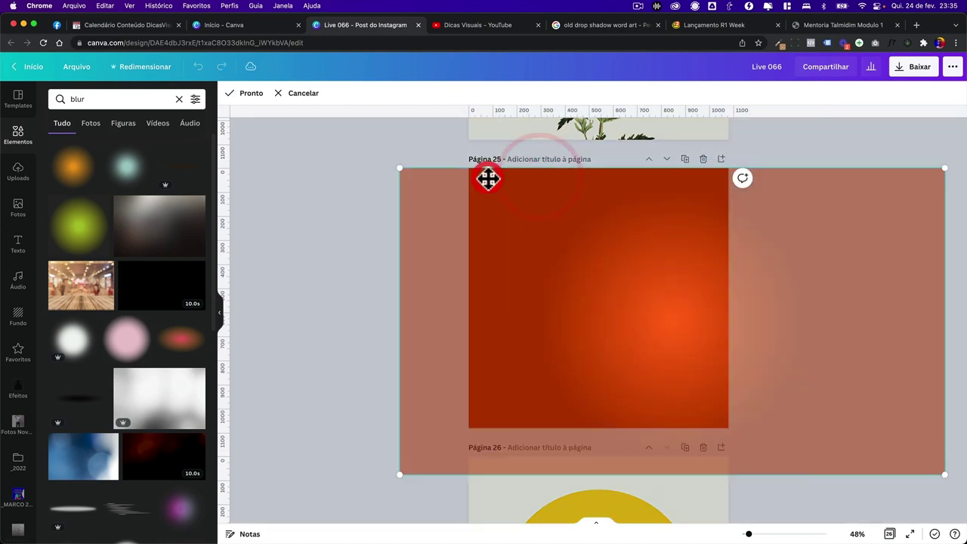
{"action": "left_click", "coordinate": [378, 186]}
Delete page 11 with the coconut on a green background
{"action": "scroll", "coordinate": [378, 187], "scroll_direction": "up", "scroll_amount": 5}
{"action": "scroll", "coordinate": [380, 189], "scroll_direction": "up", "scroll_amount": 20}
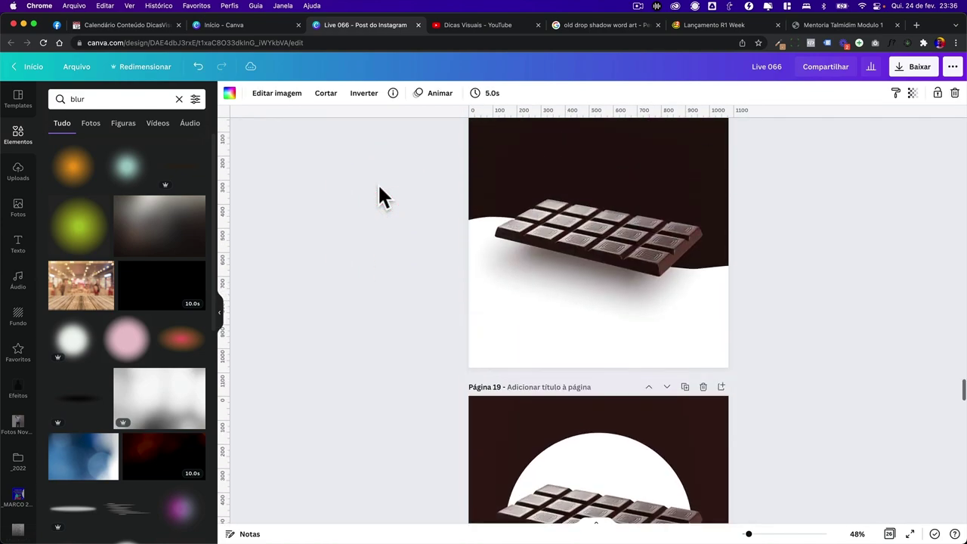
{"action": "scroll", "coordinate": [379, 195], "scroll_direction": "up", "scroll_amount": 15}
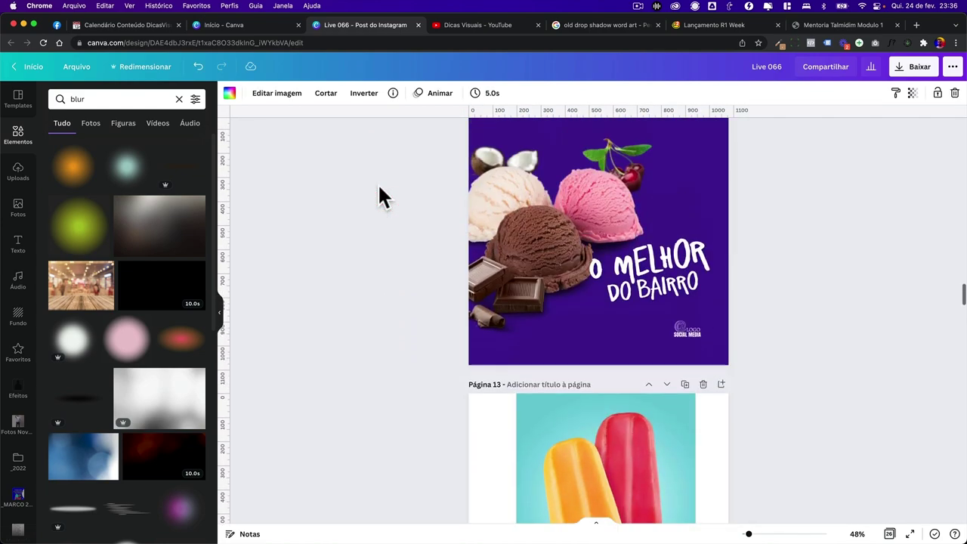
{"action": "scroll", "coordinate": [378, 183], "scroll_direction": "up", "scroll_amount": 8}
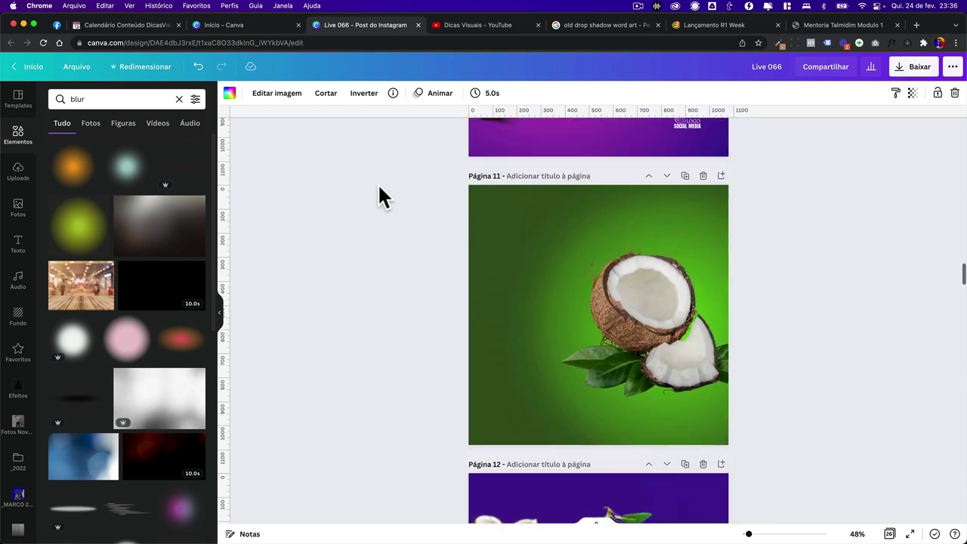
{"action": "scroll", "coordinate": [689, 427], "scroll_direction": "down", "scroll_amount": 1}
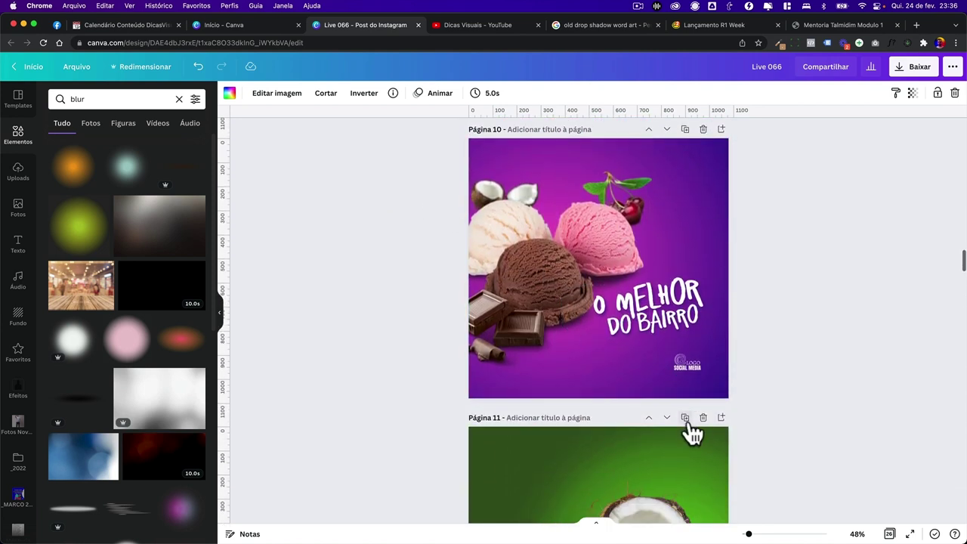
{"action": "left_click", "coordinate": [703, 419]}
Compare the ice cream design on the flat purple background of page 11 with the gradient version on page 10
{"action": "scroll", "coordinate": [707, 427], "scroll_direction": "down", "scroll_amount": 5}
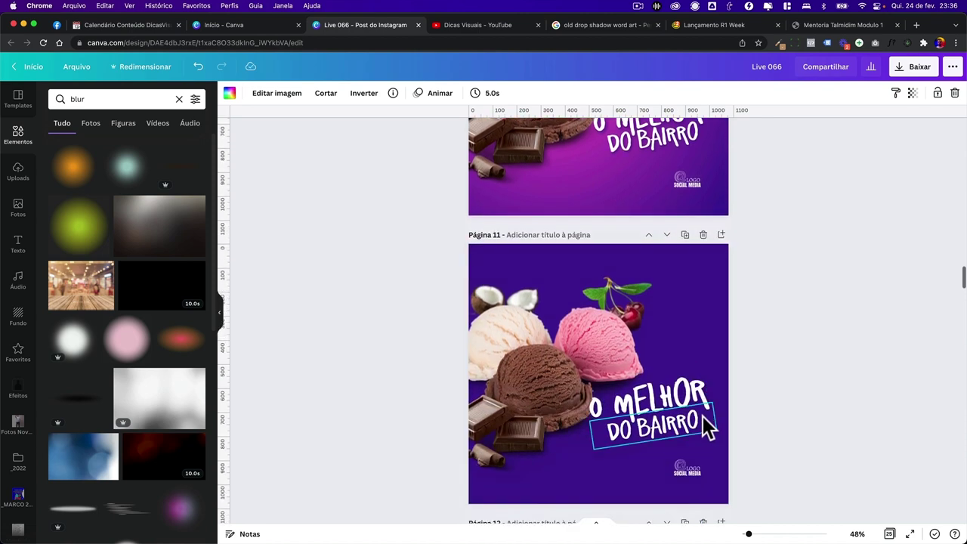
{"action": "scroll", "coordinate": [704, 427], "scroll_direction": "up", "scroll_amount": 3, "text": "ctrl"}
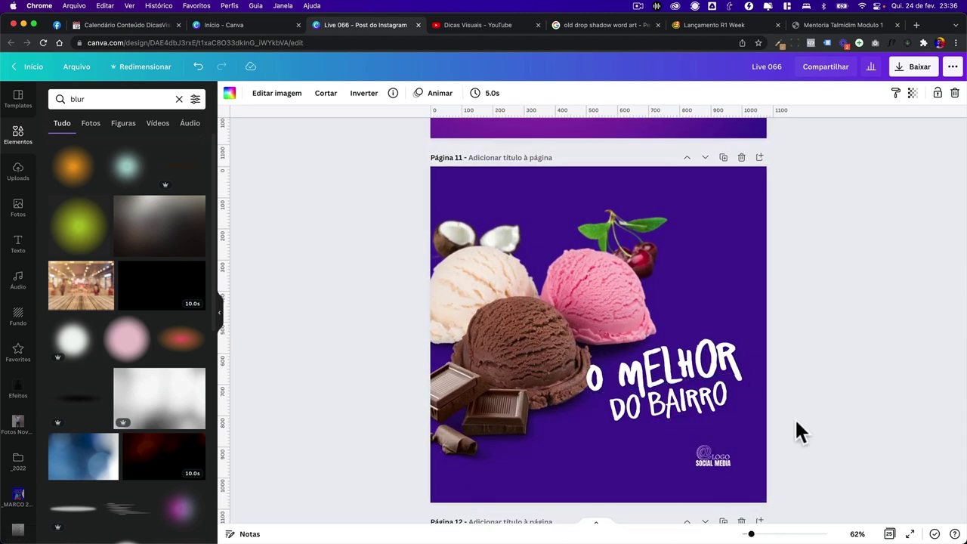
{"action": "scroll", "coordinate": [795, 423], "scroll_direction": "up", "scroll_amount": 5}
{"action": "left_click", "coordinate": [725, 181]}
{"action": "double_click", "coordinate": [726, 180]}
{"action": "left_click", "coordinate": [844, 270]}
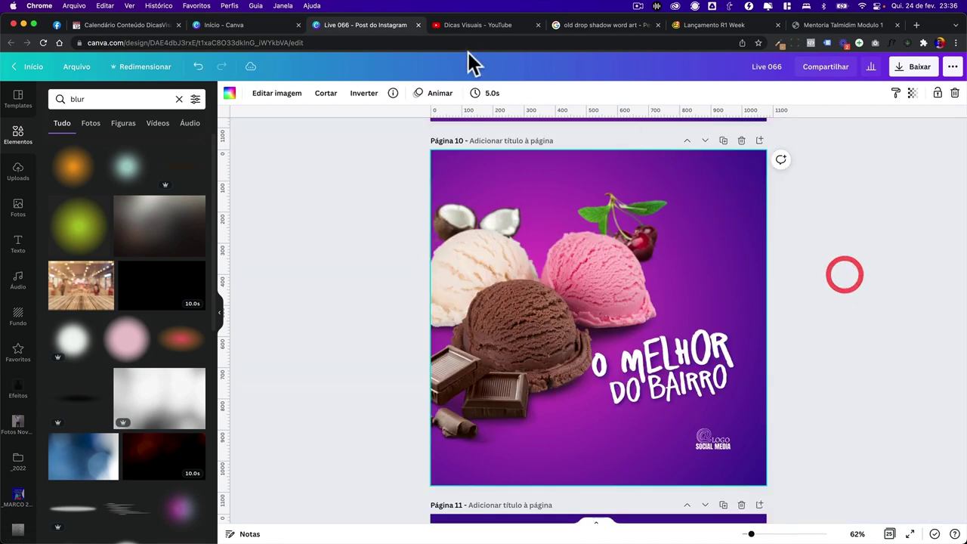
Switch to the Dicas Visuais YouTube channel and examine its videos on glowing backgrounds and on light, shadow and blur effects
{"action": "left_click", "coordinate": [463, 29]}
{"action": "scroll", "coordinate": [509, 126], "scroll_direction": "right", "scroll_amount": 5}
{"action": "mouse_move", "coordinate": [544, 241]}
{"action": "scroll", "coordinate": [615, 129], "scroll_direction": "right", "scroll_amount": 5}
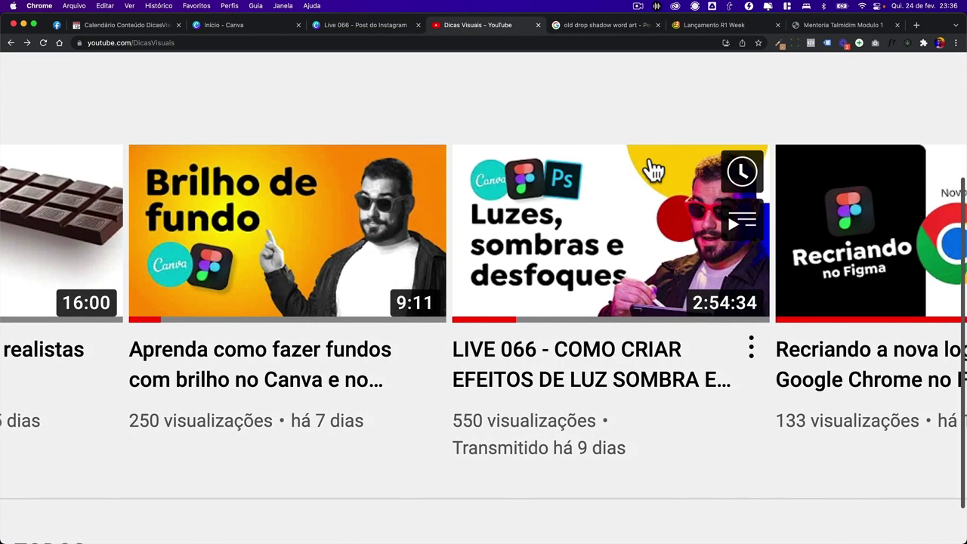
{"action": "mouse_move", "coordinate": [650, 214]}
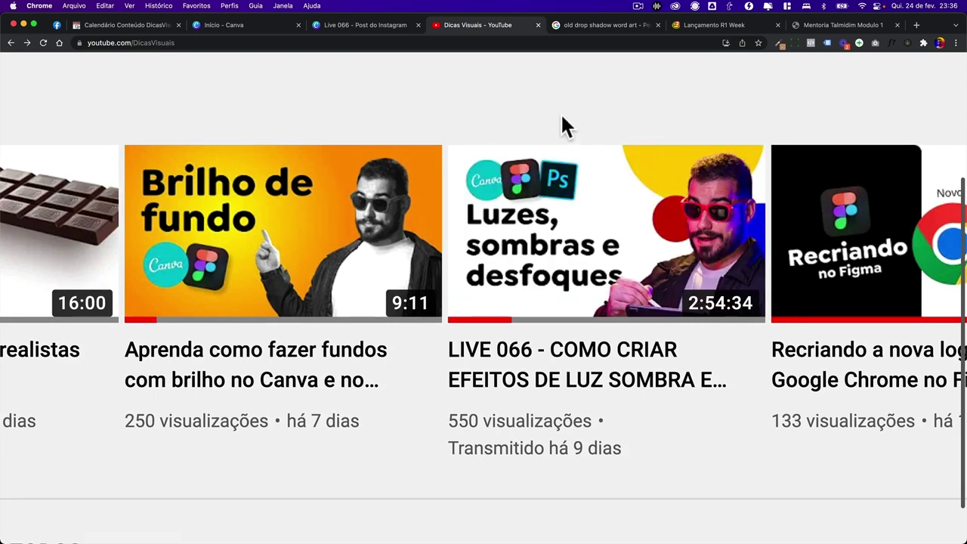
{"action": "scroll", "coordinate": [560, 113], "scroll_direction": "right", "scroll_amount": 1}
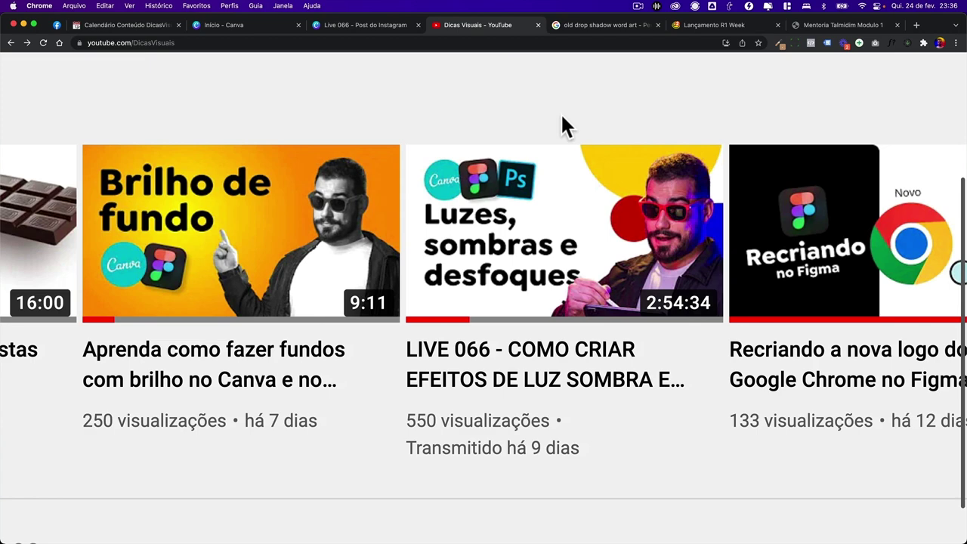
Return to the Canva design and set the "DO BAIRRO" shadow on page 10 to Desfoque 92 and Direção -4
{"action": "left_click", "coordinate": [382, 30]}
{"action": "left_click", "coordinate": [365, 281]}
{"action": "left_click", "coordinate": [656, 350]}
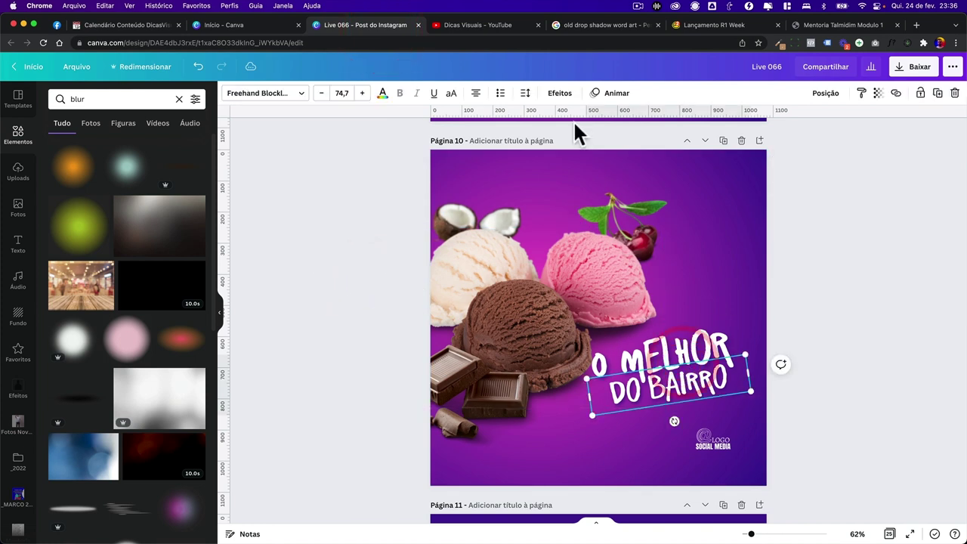
{"action": "left_click", "coordinate": [560, 93]}
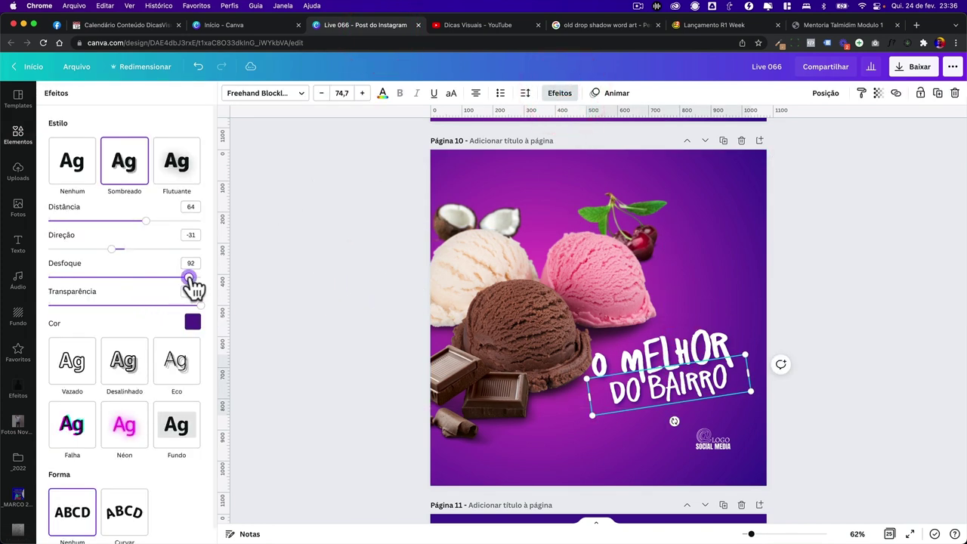
{"action": "left_click_drag", "start_coordinate": [114, 250], "coordinate": [123, 251]}
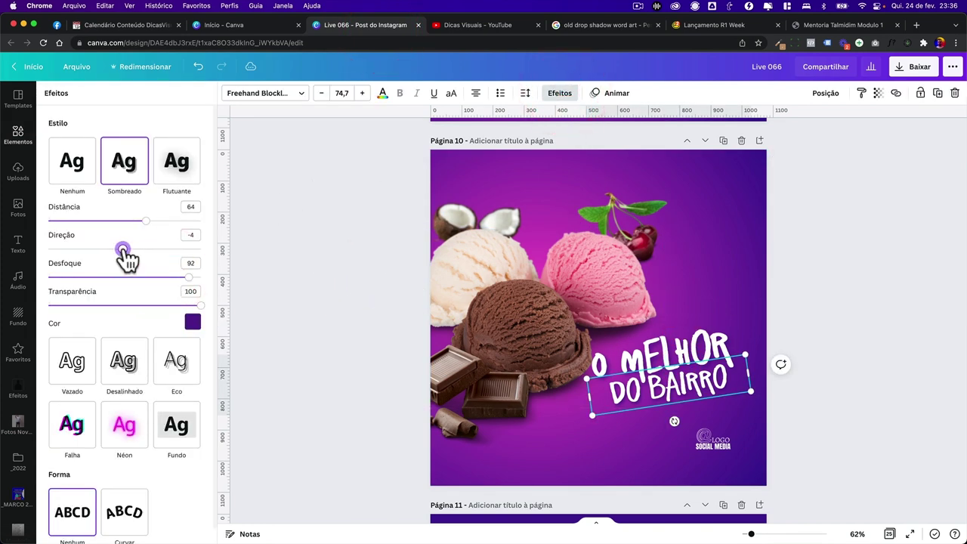